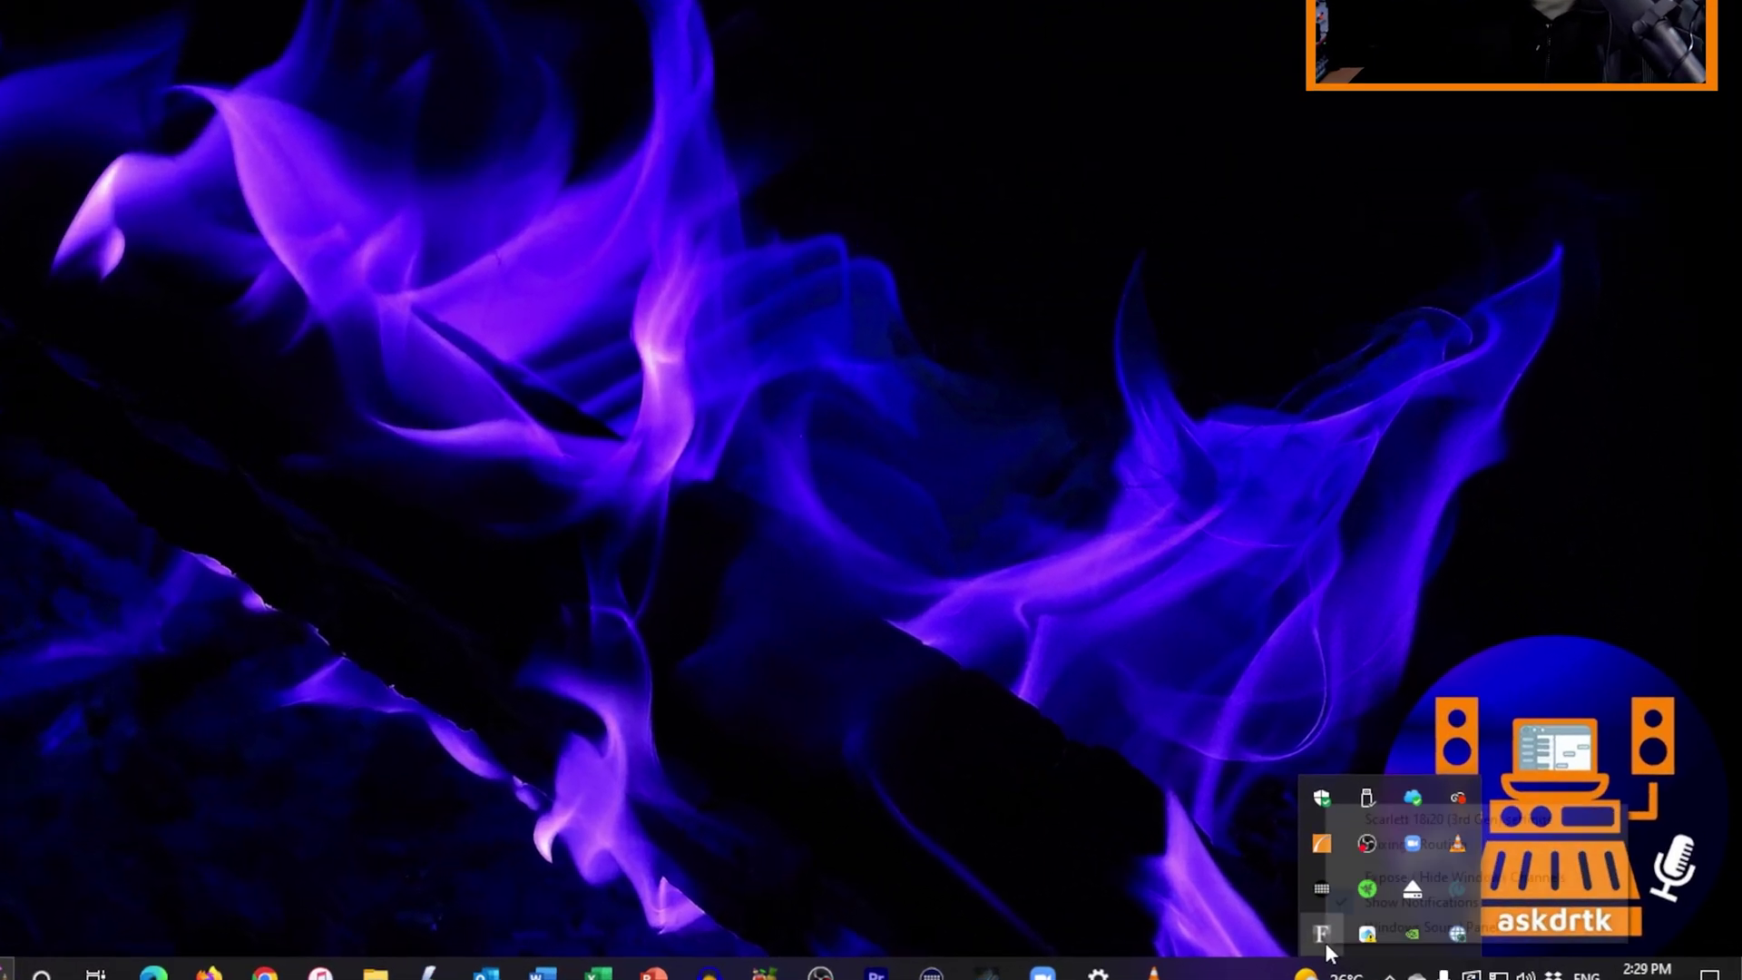
pyautogui.rightClick(1406, 929)
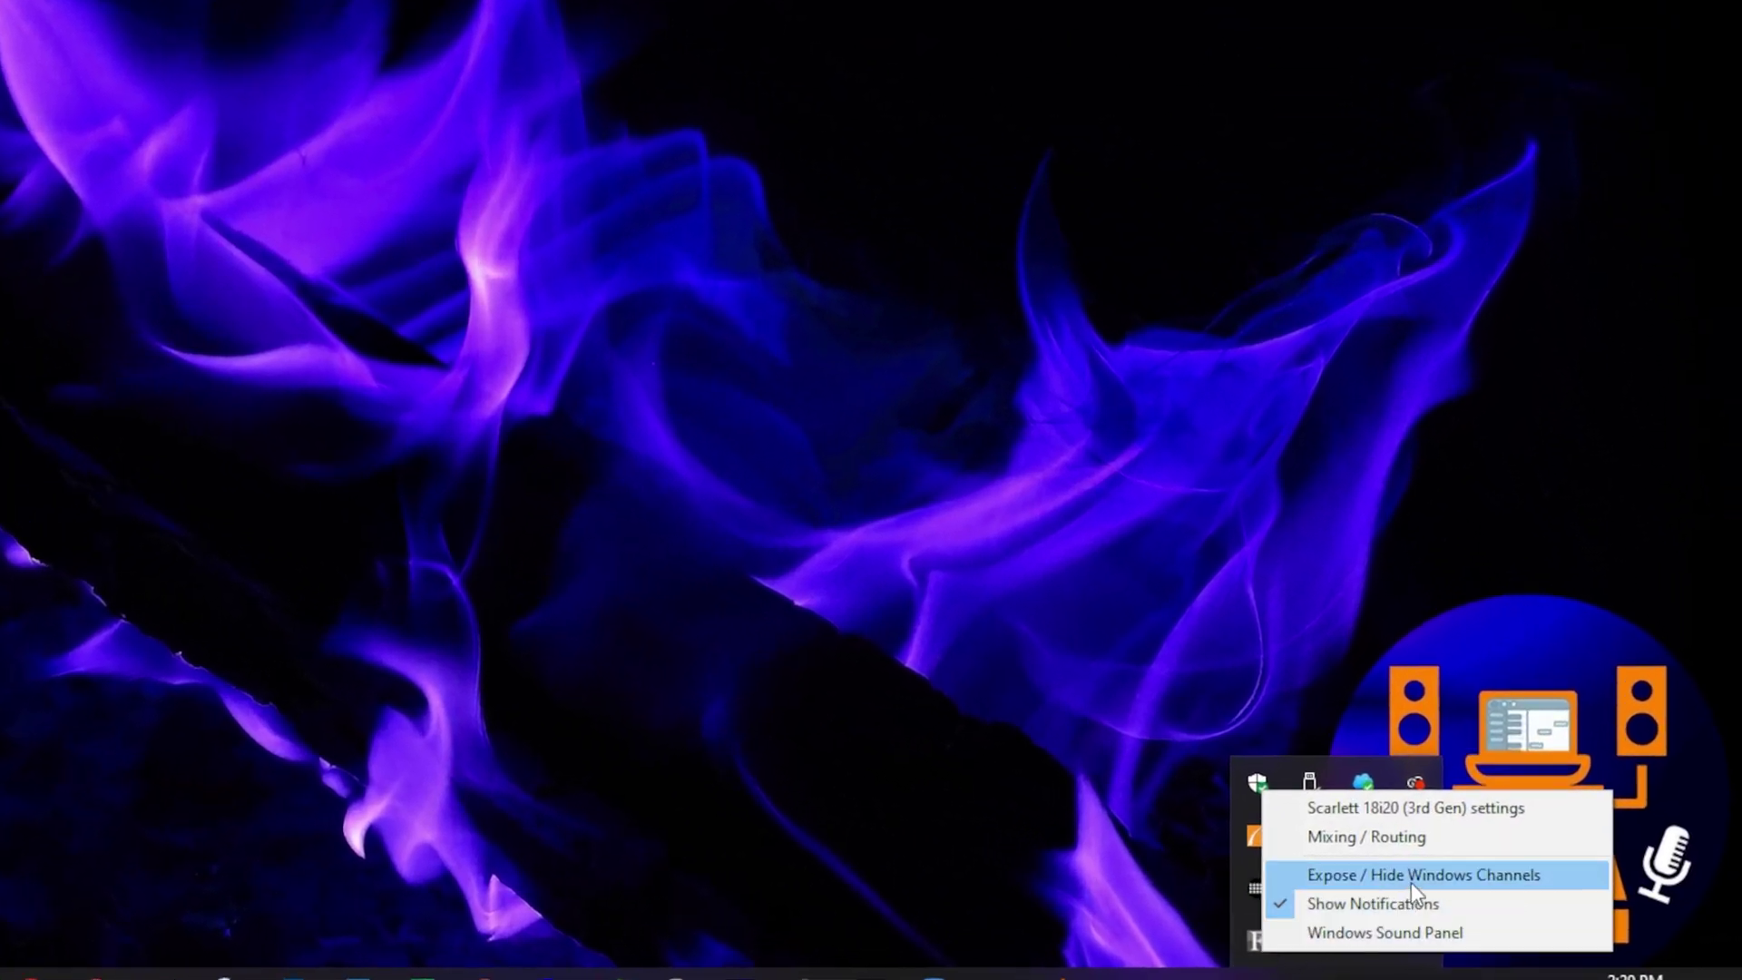
pyautogui.click(1471, 876)
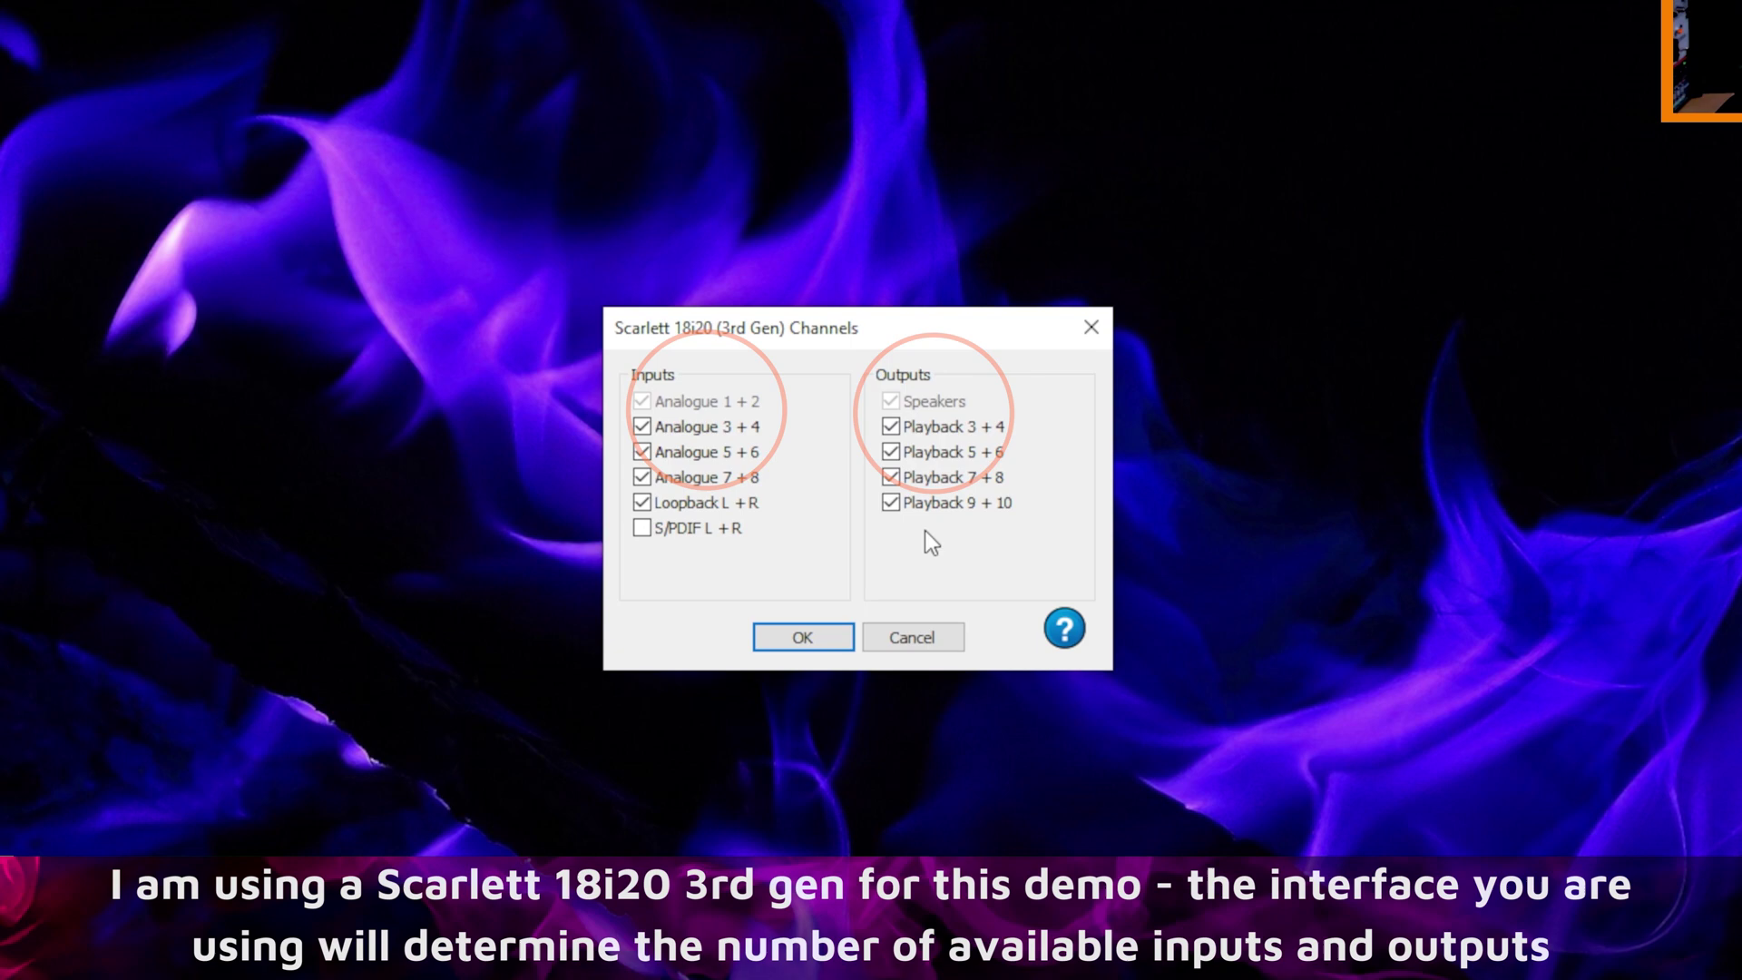
pyautogui.click(934, 636)
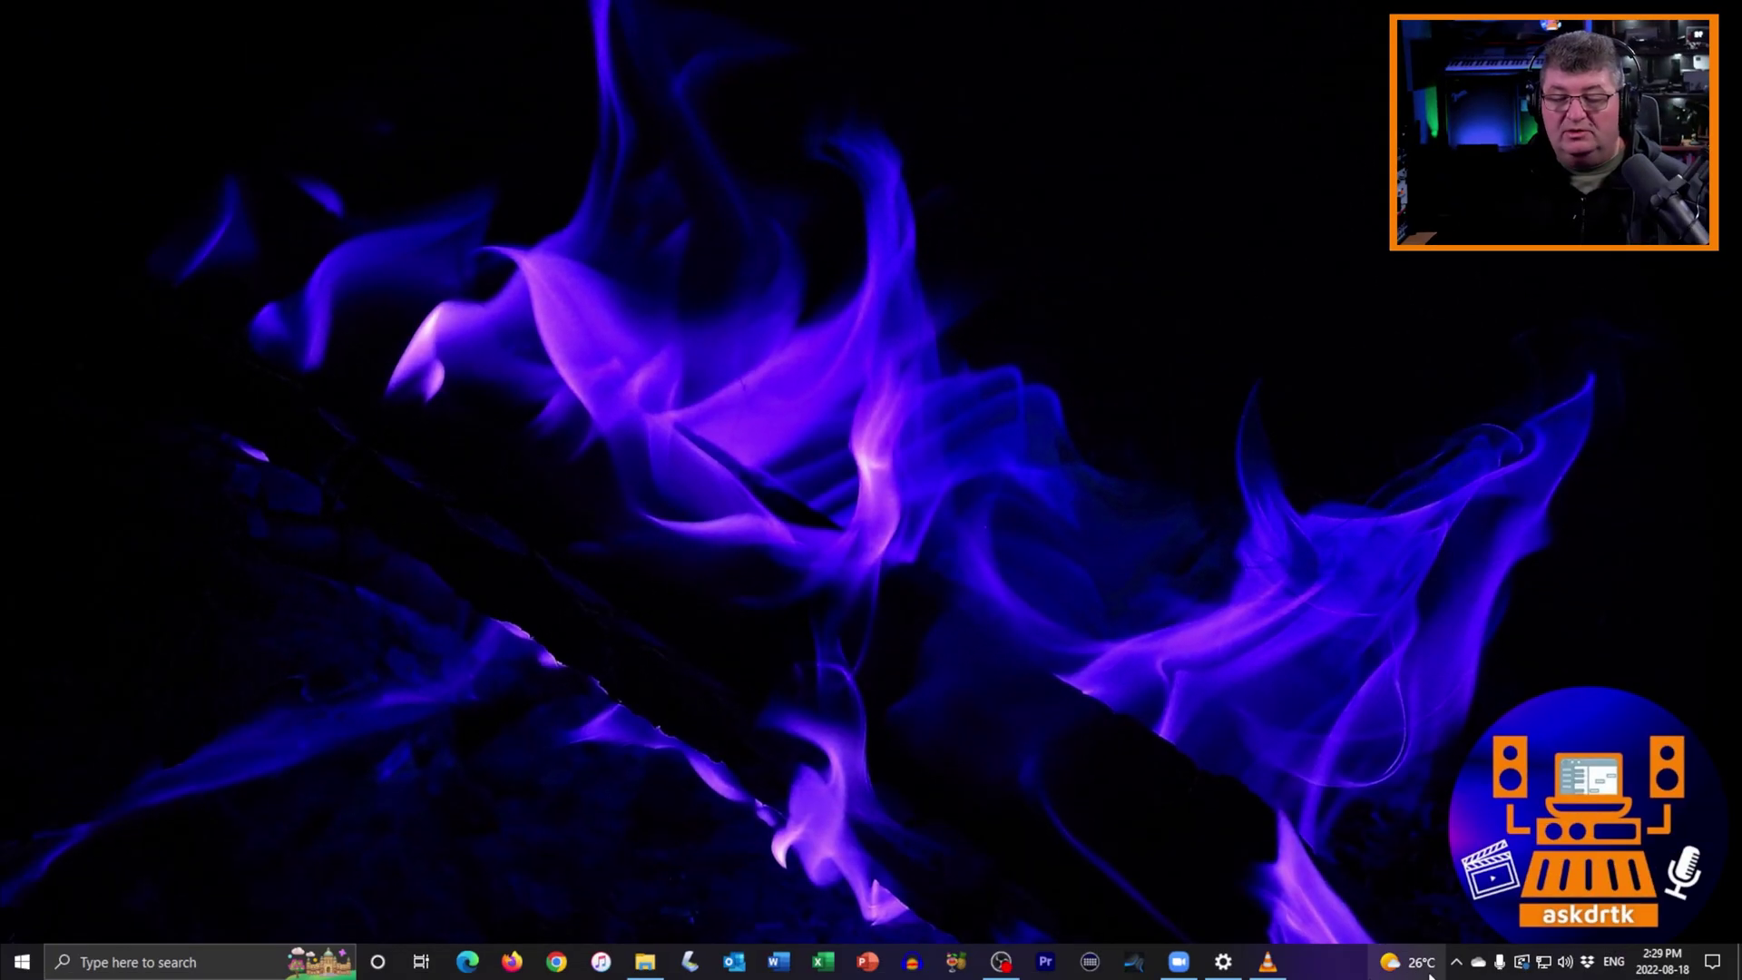
# Open Focusrite Control from the tray and select the Loopback 1-2 output to see its Playback 1-2 source.
pyautogui.click(1456, 962)
pyautogui.click(1402, 889)
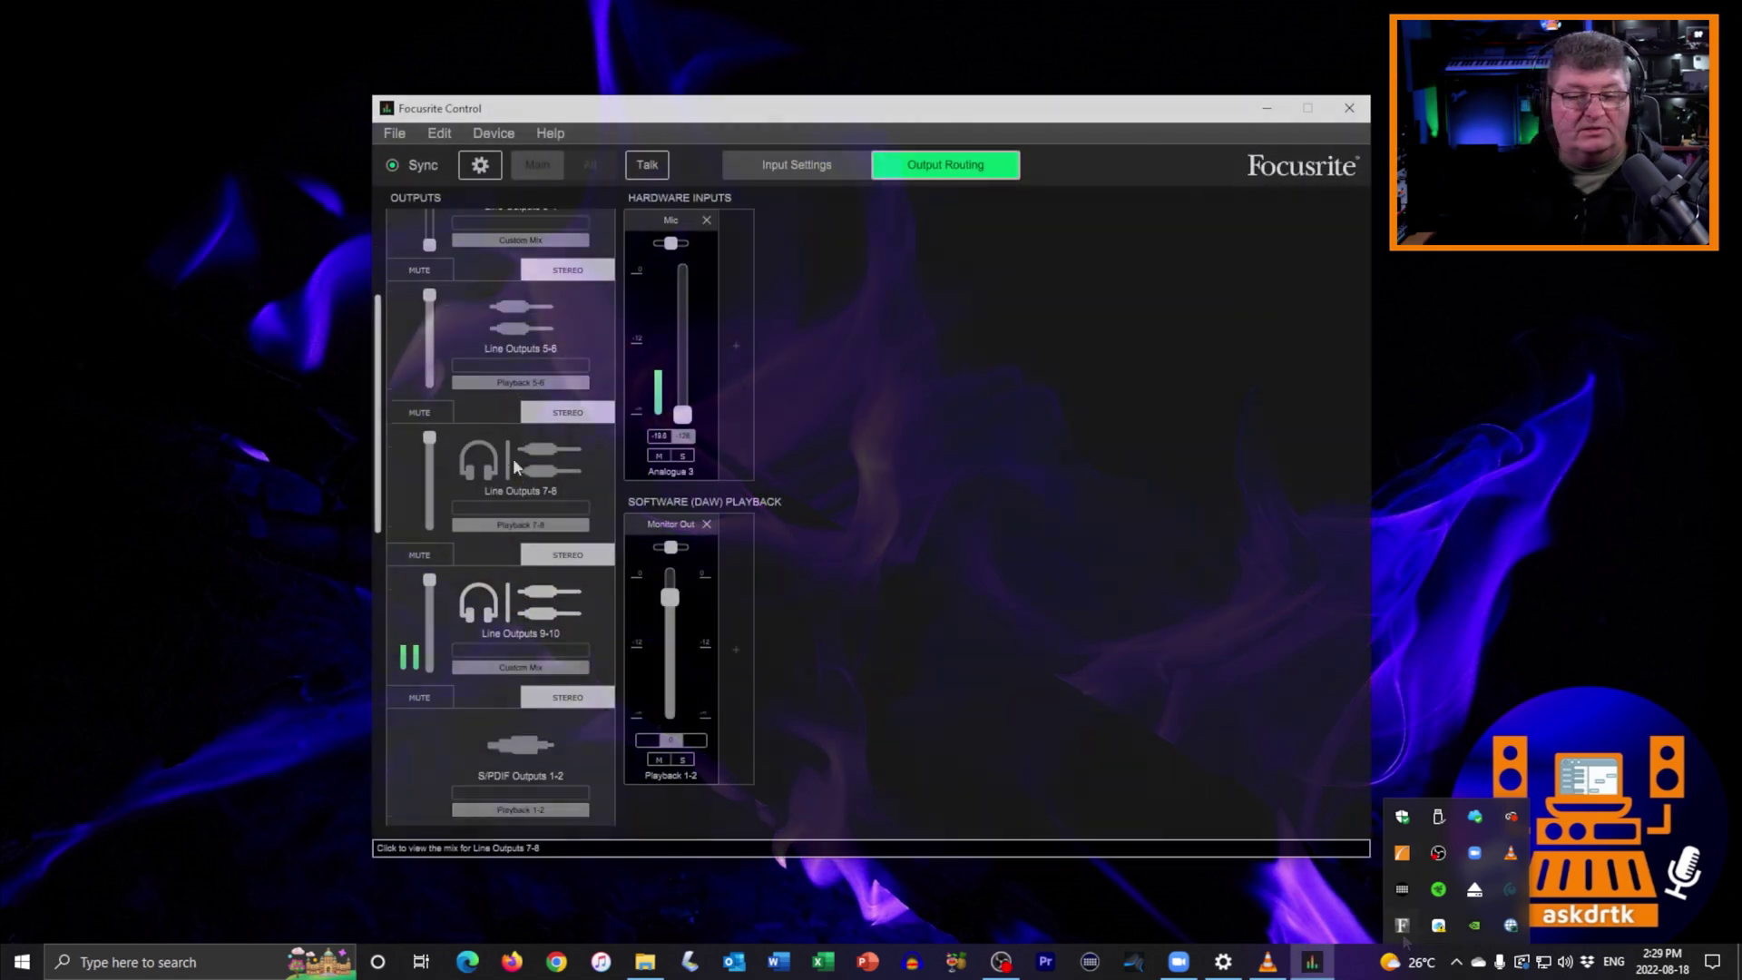
pyautogui.scroll(-5, 519, 454)
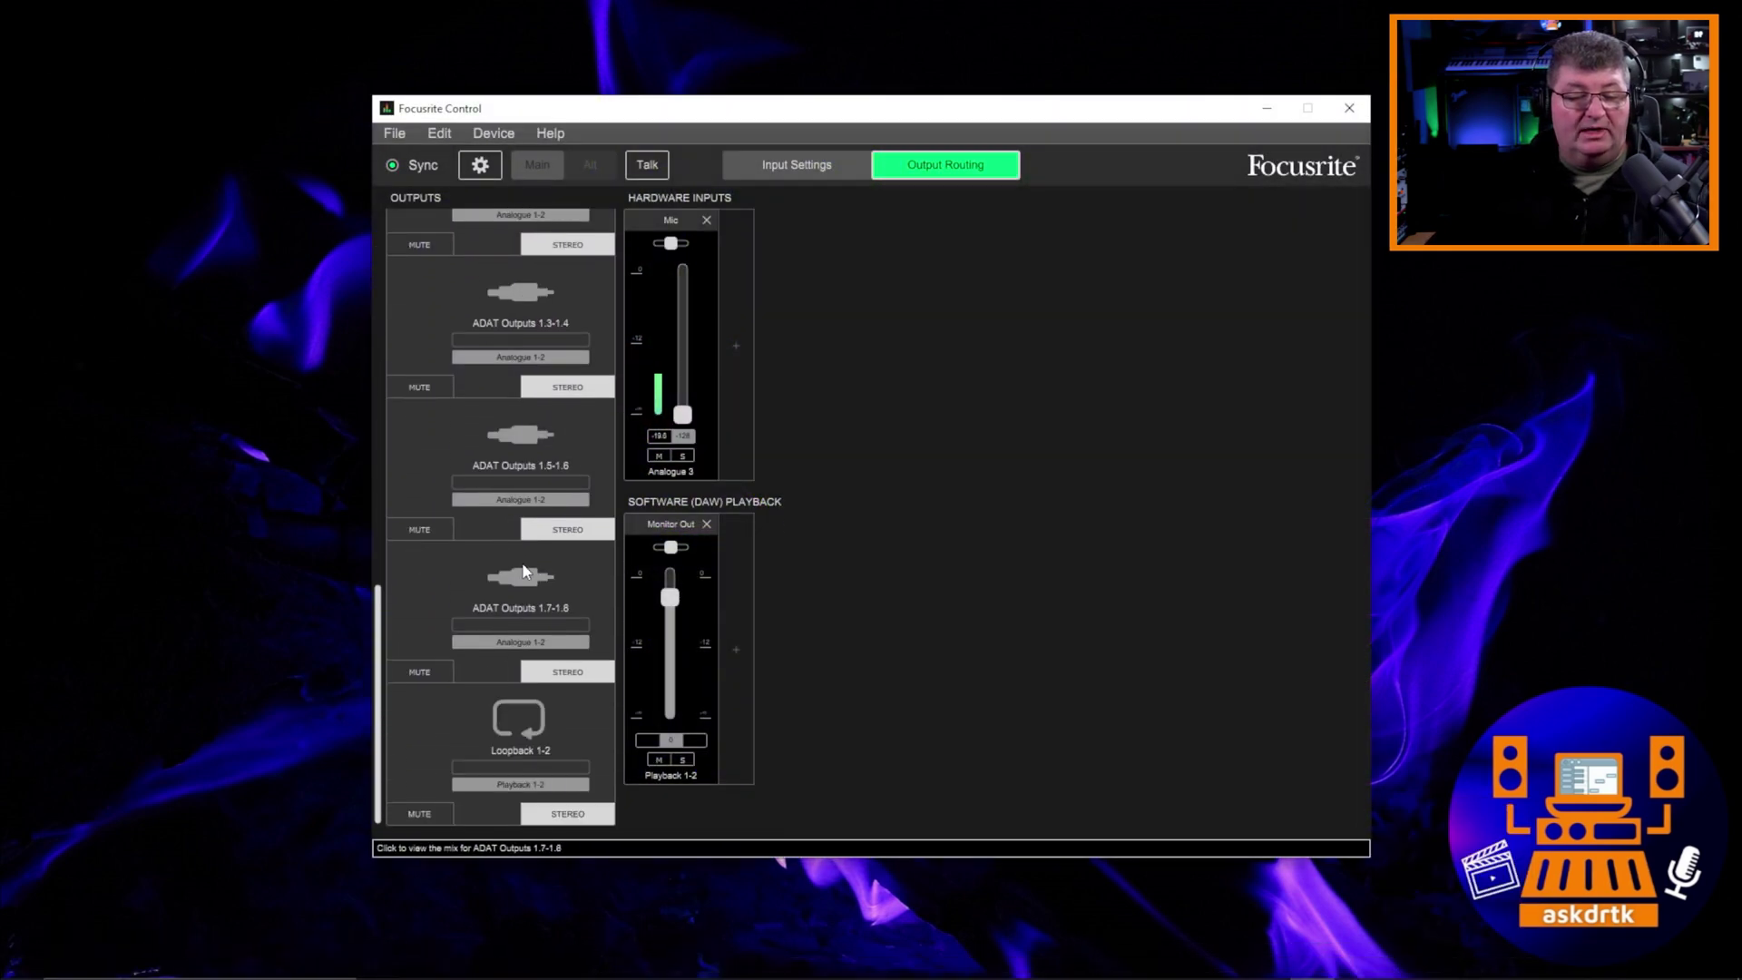
pyautogui.click(525, 722)
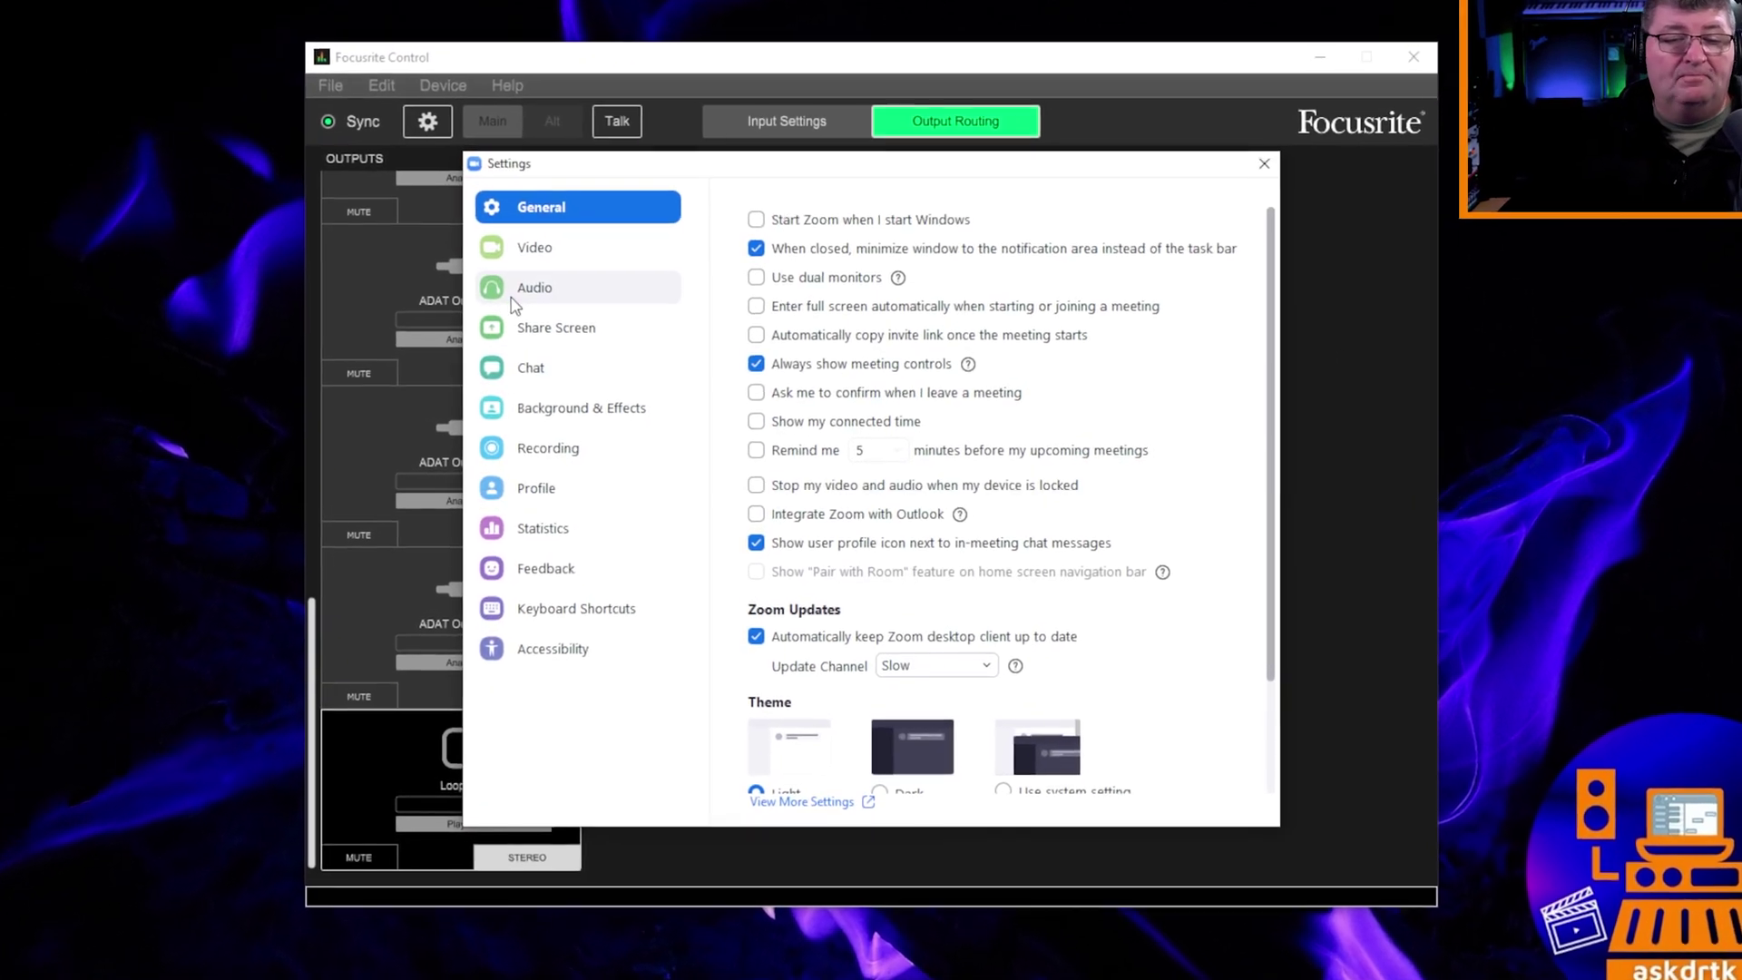
# In Zoom's Audio settings, keep Loopback L + R (3- Focusrite Usb Audio) as the microphone.
pyautogui.click(513, 292)
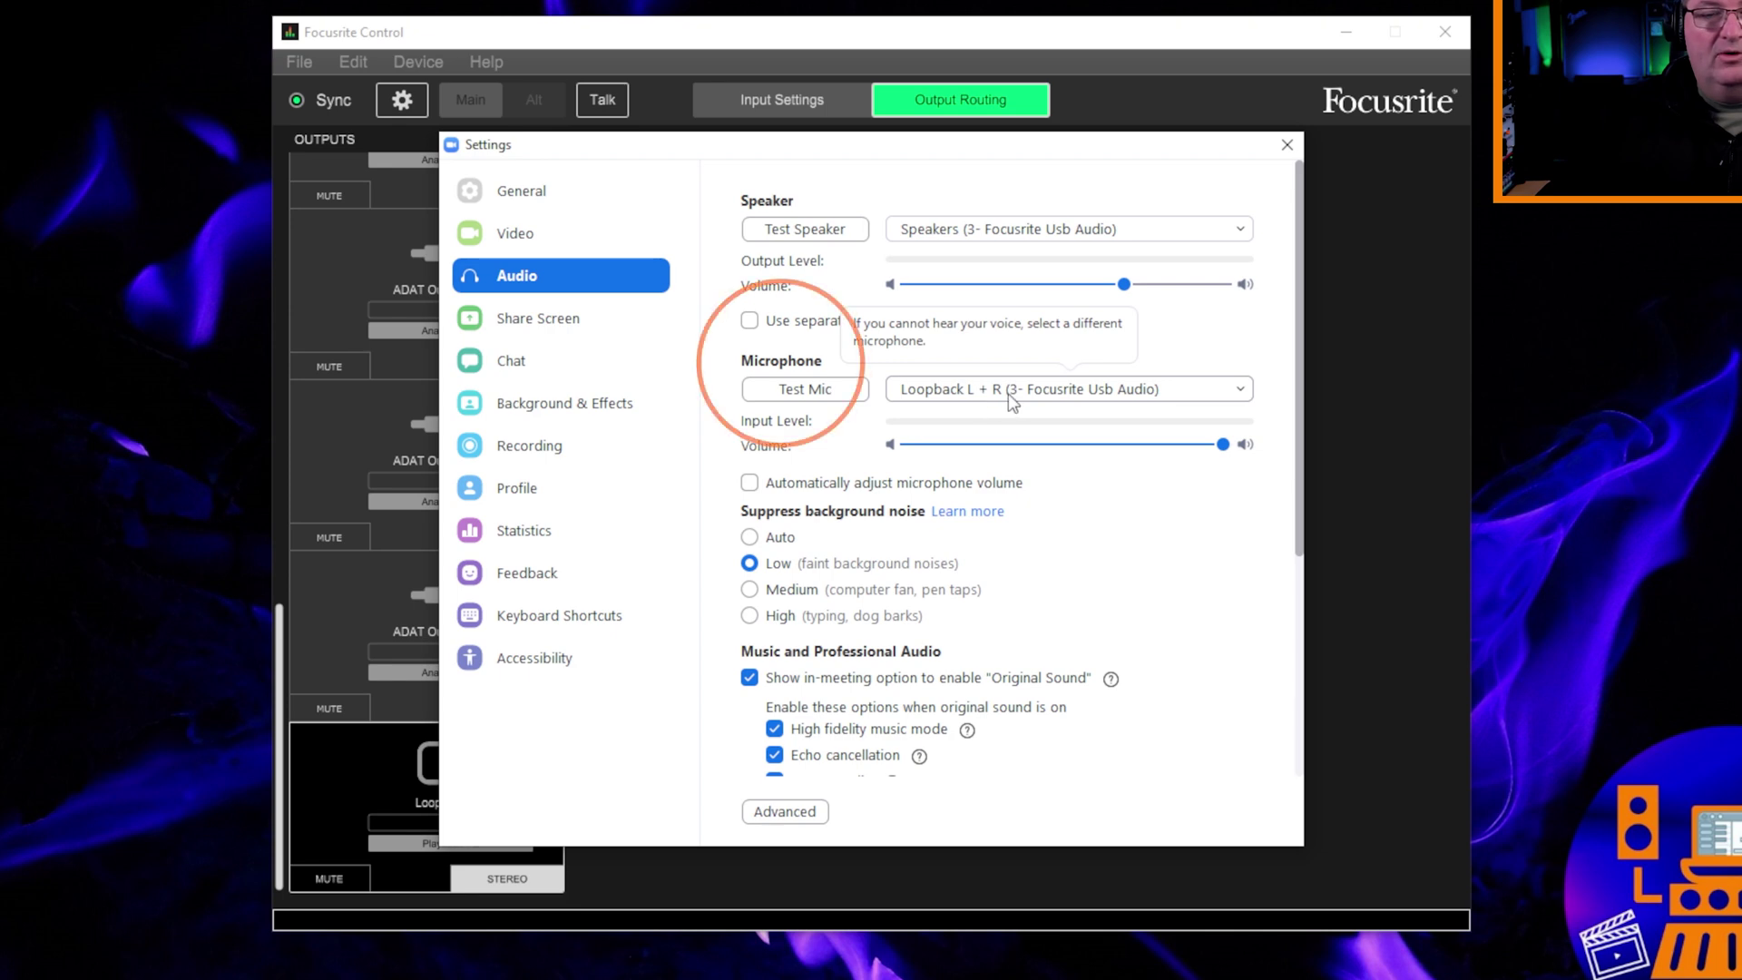
pyautogui.click(1011, 392)
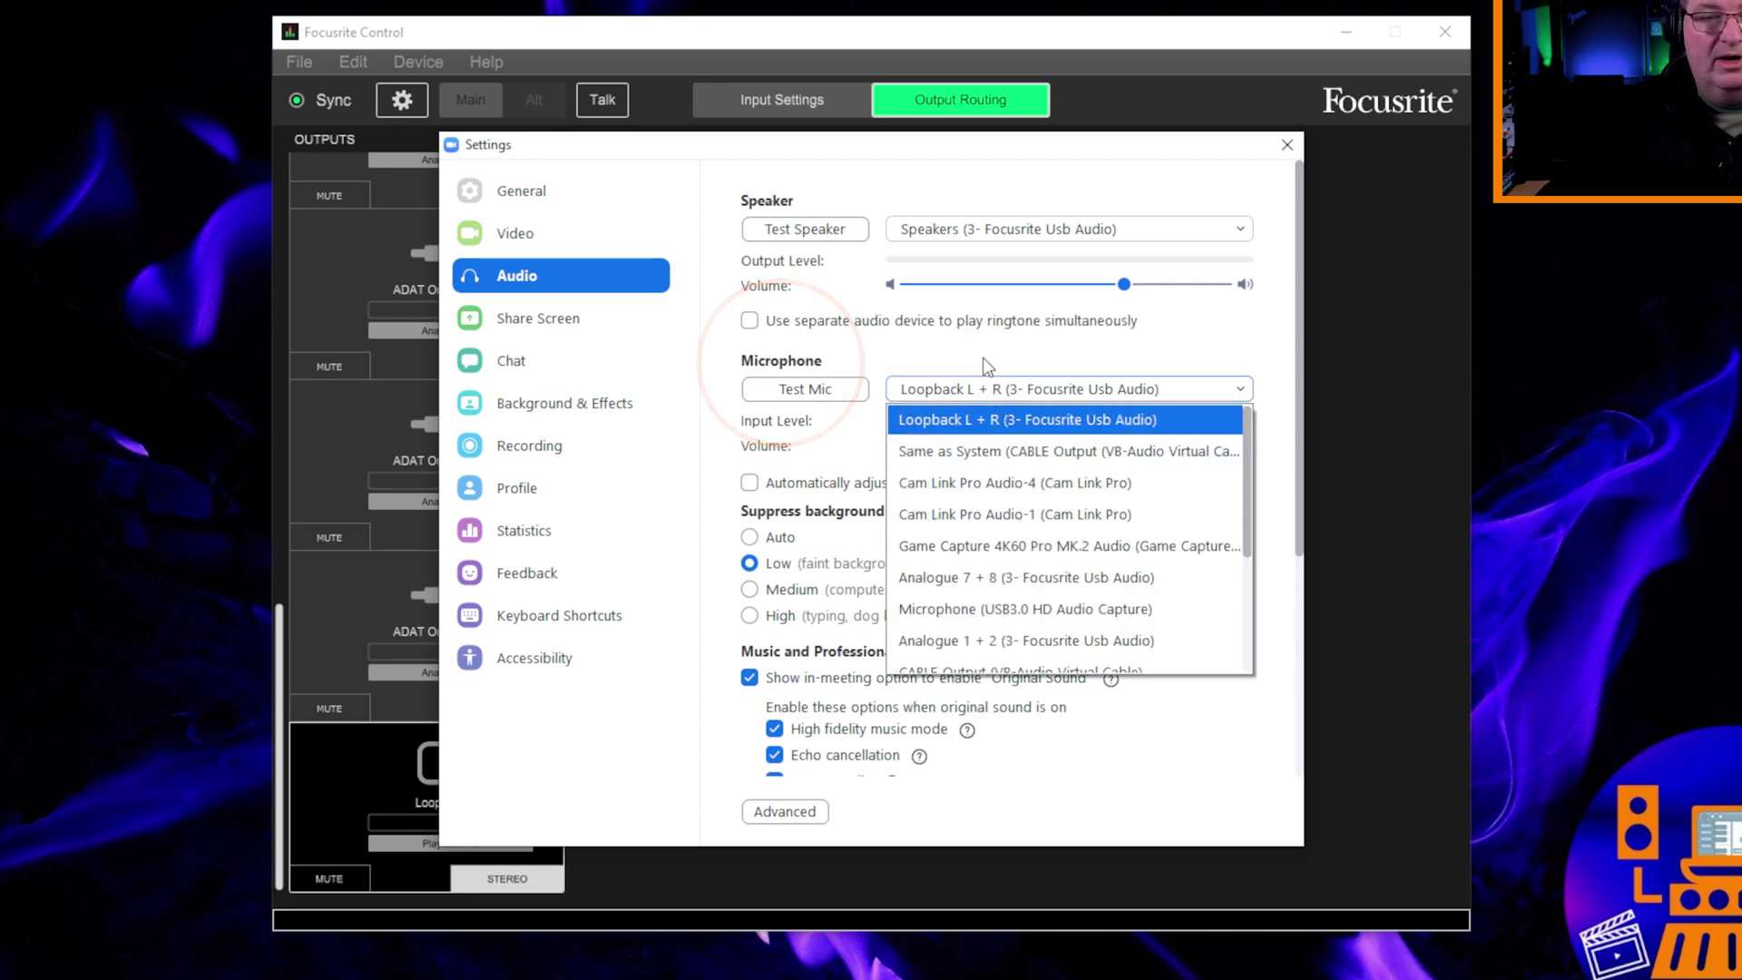
pyautogui.click(993, 392)
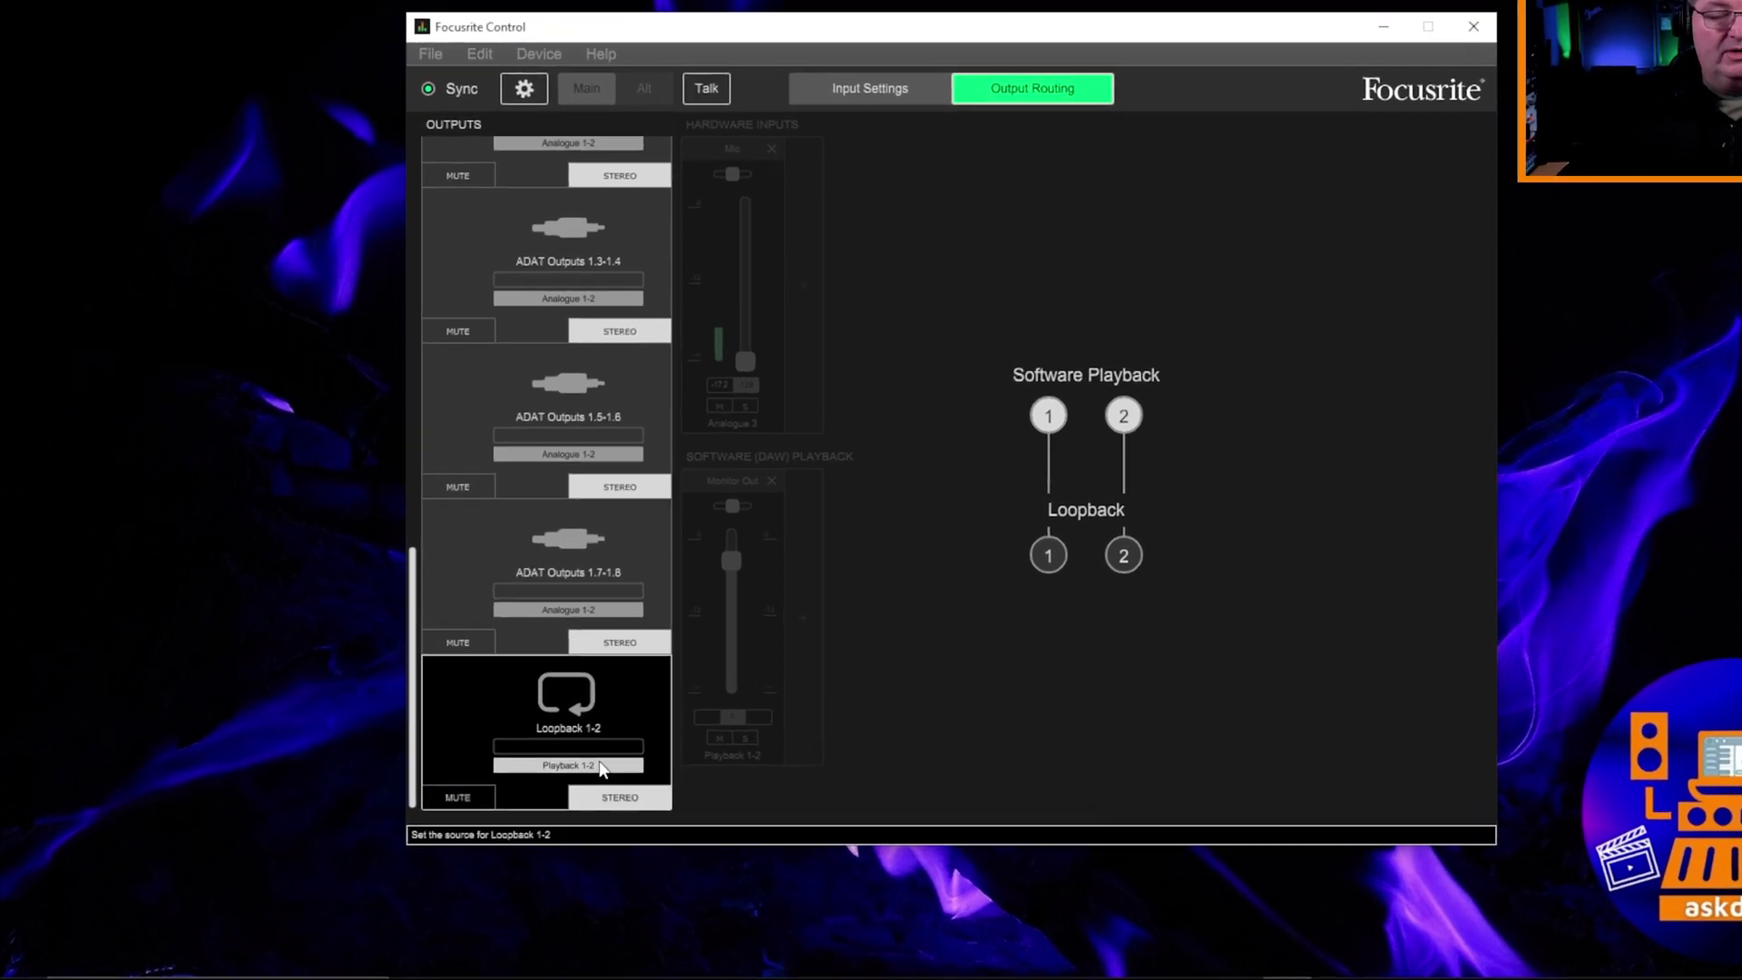
# Change the Loopback 1-2 source to hardware input Analogue 3-4.
pyautogui.click(549, 785)
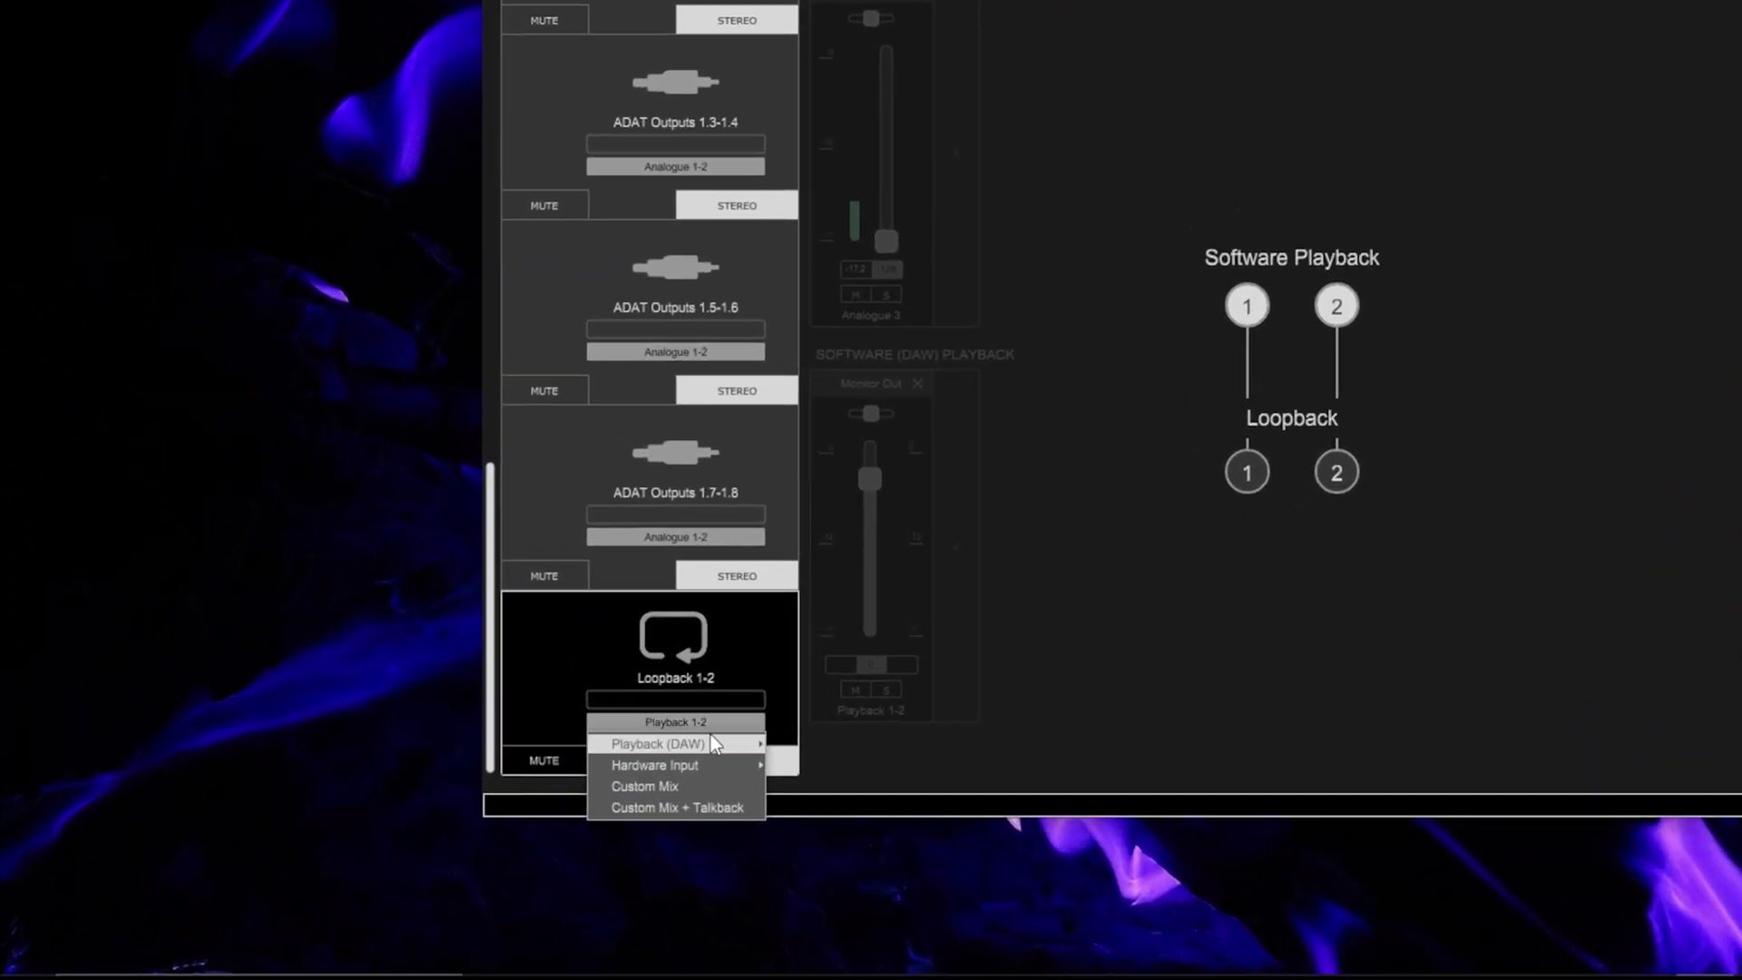
pyautogui.moveTo(550, 801)
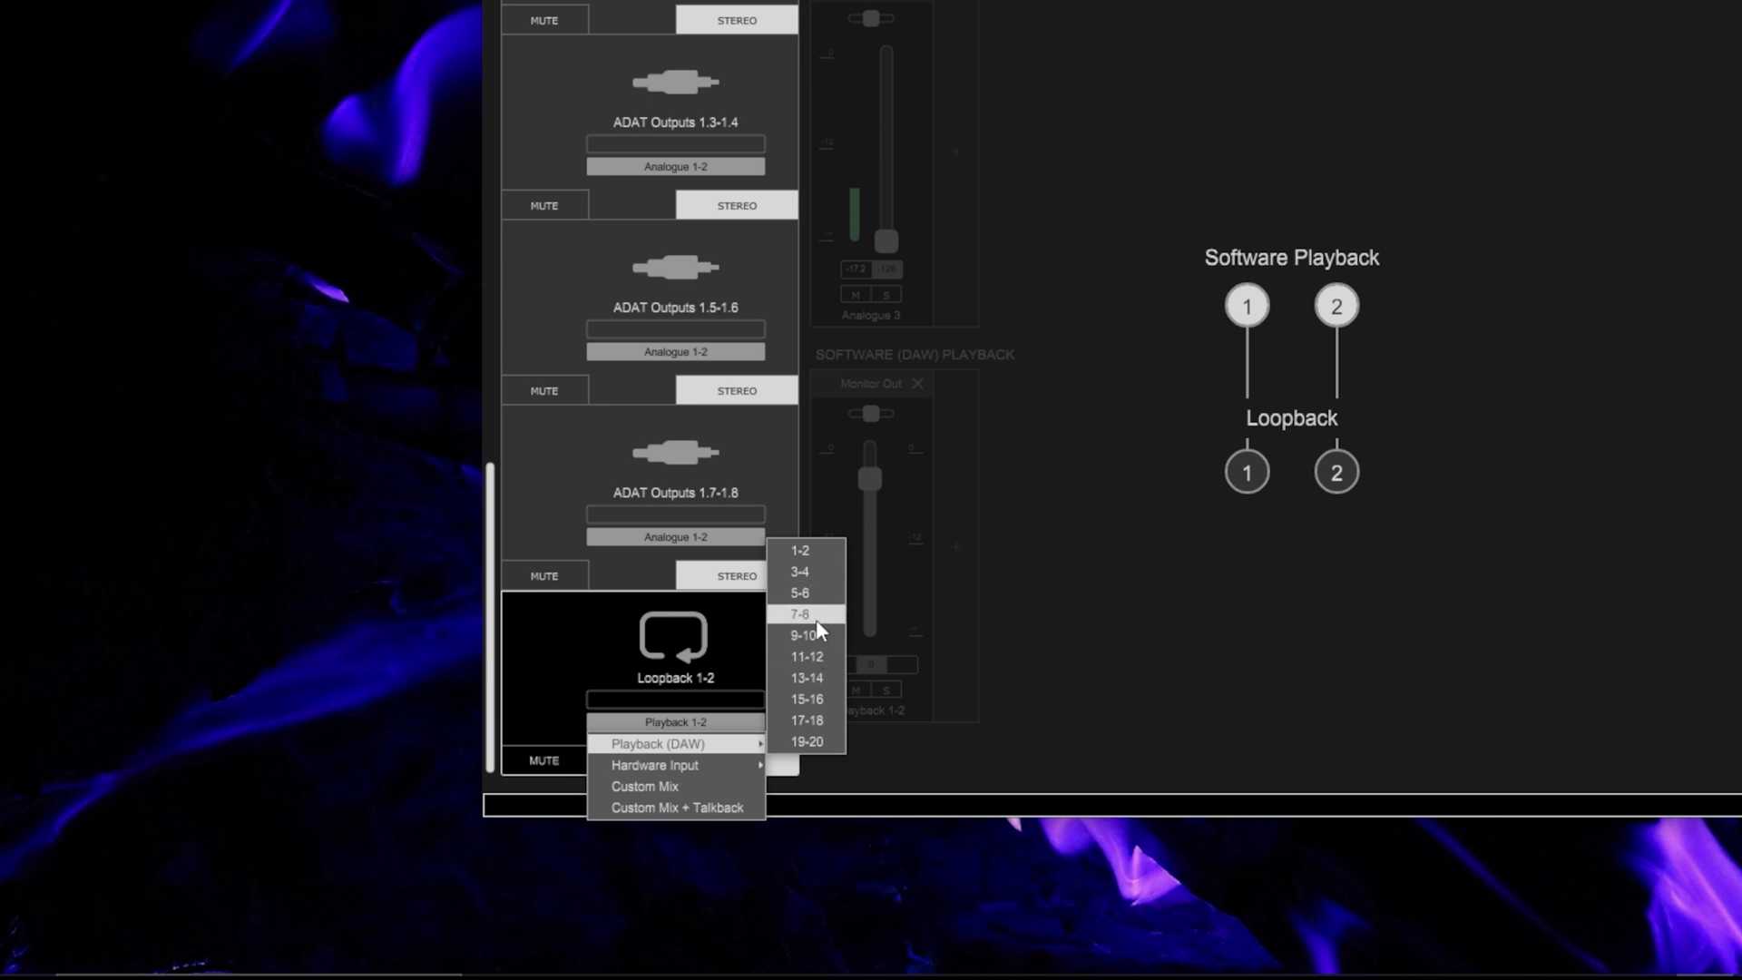
pyautogui.moveTo(714, 768)
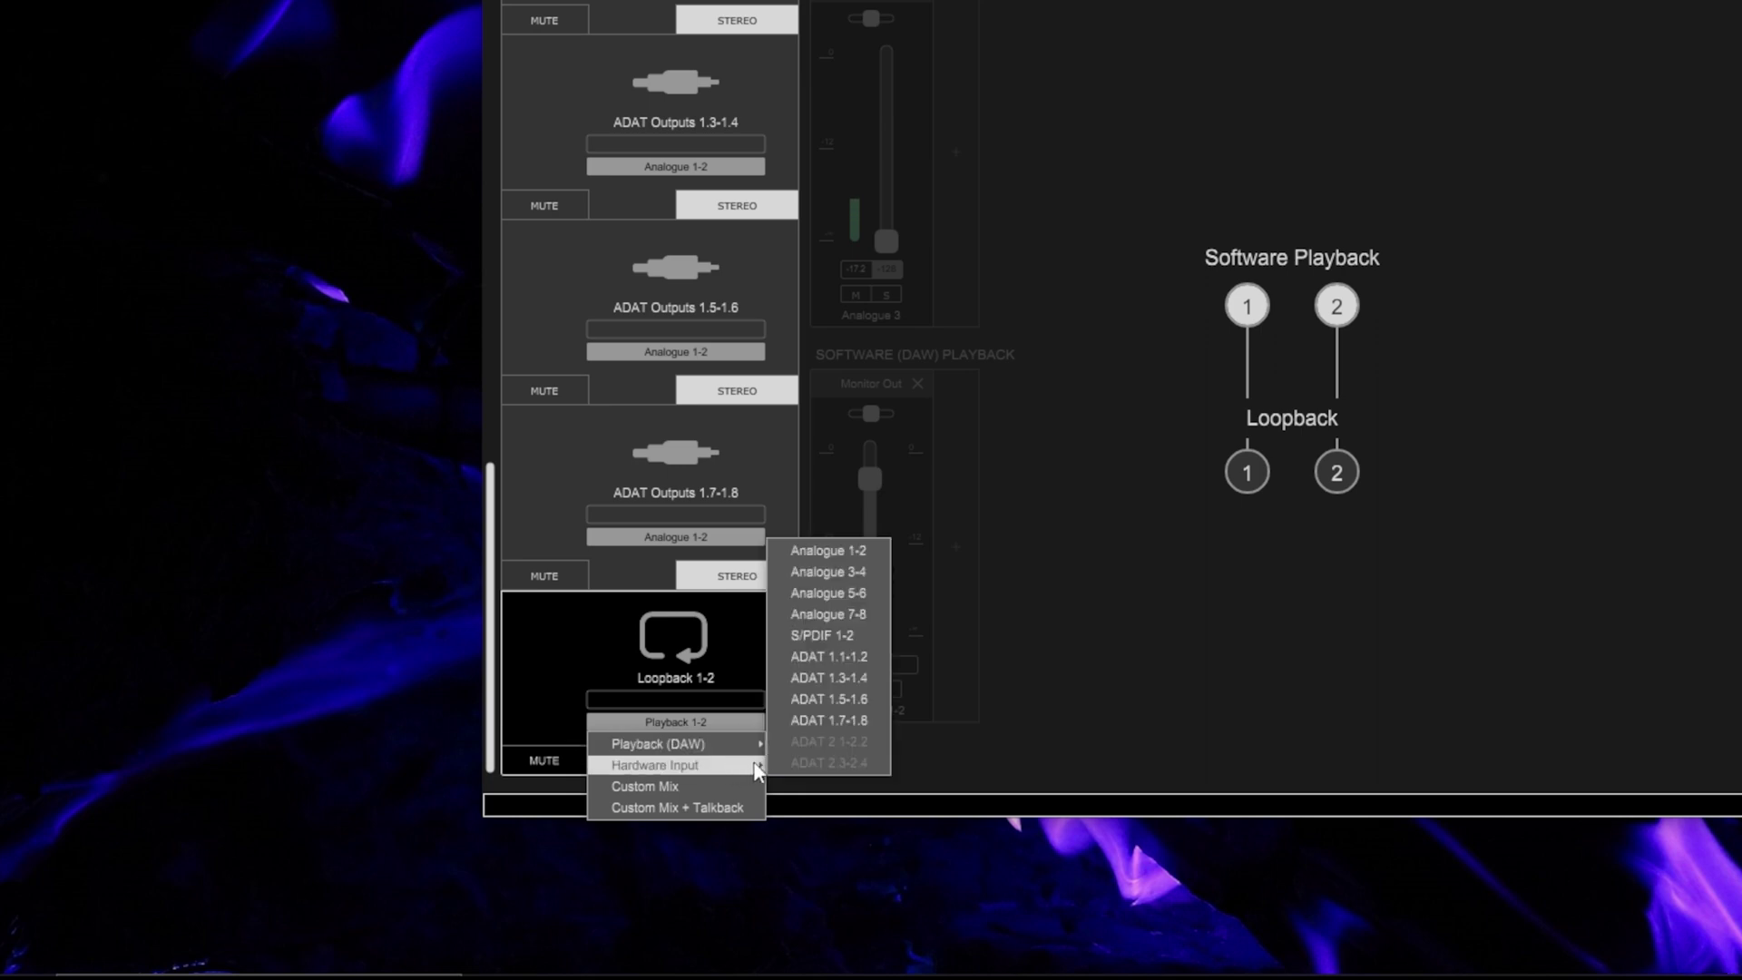
pyautogui.click(859, 573)
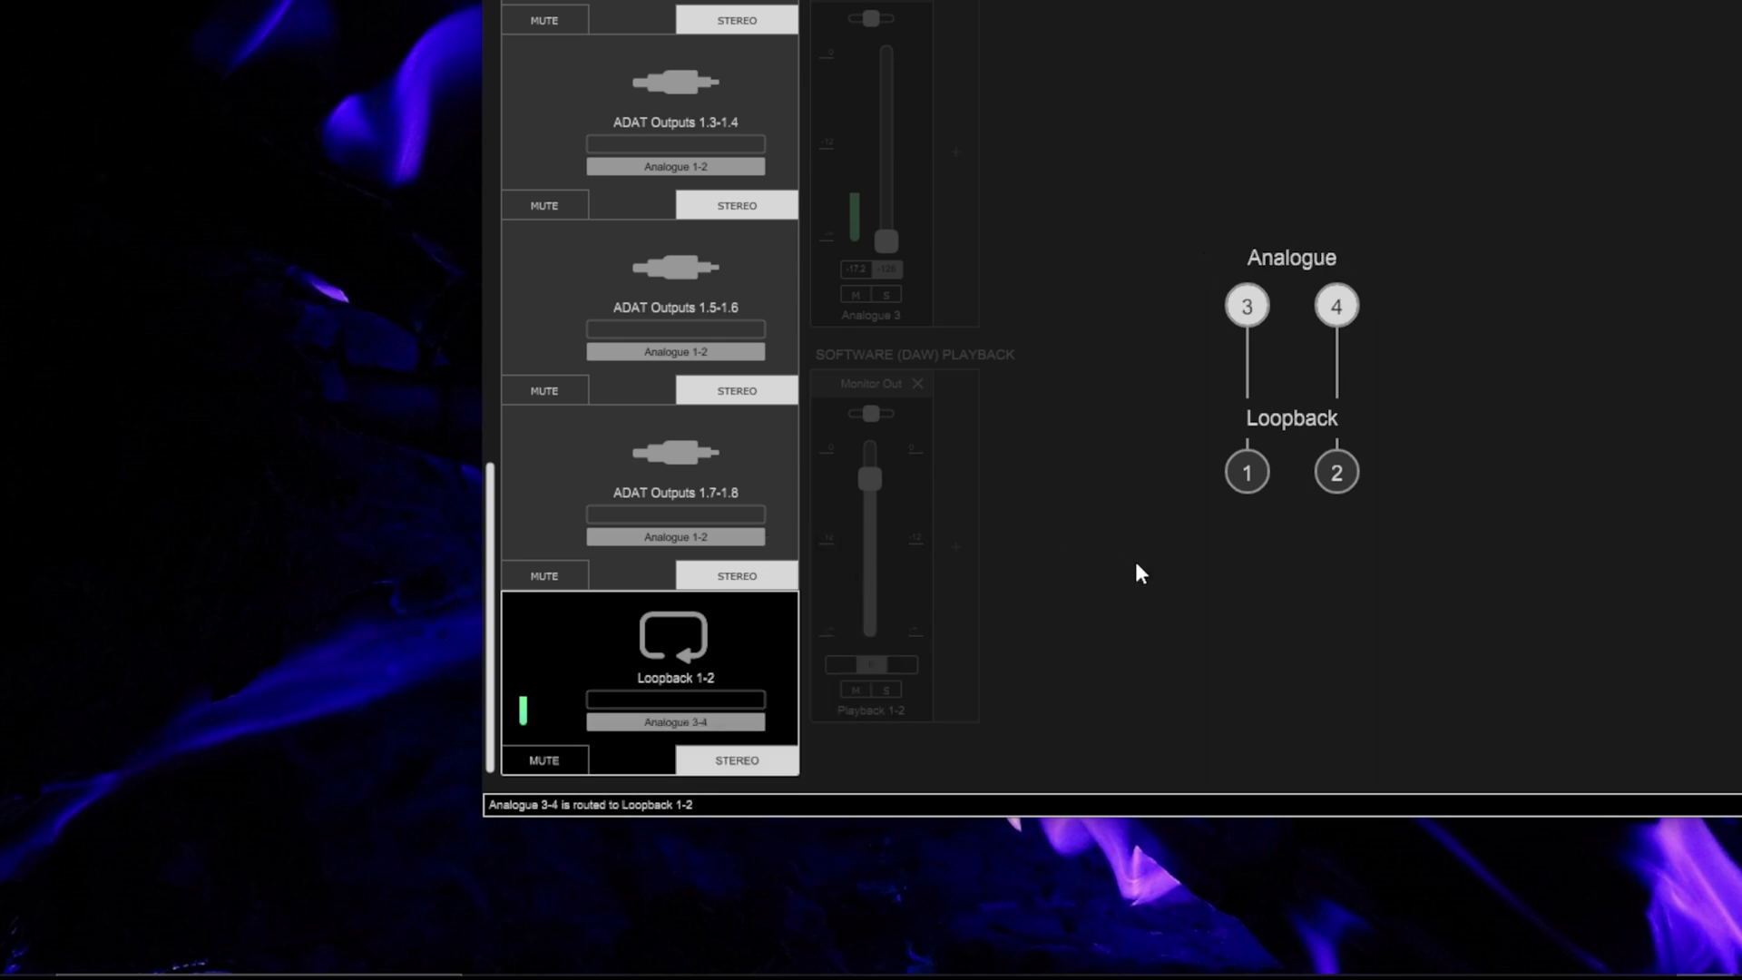
# Switch the Loopback 1-2 source from Analogue 3-4 to Custom Mix.
pyautogui.click(713, 722)
pyautogui.click(700, 794)
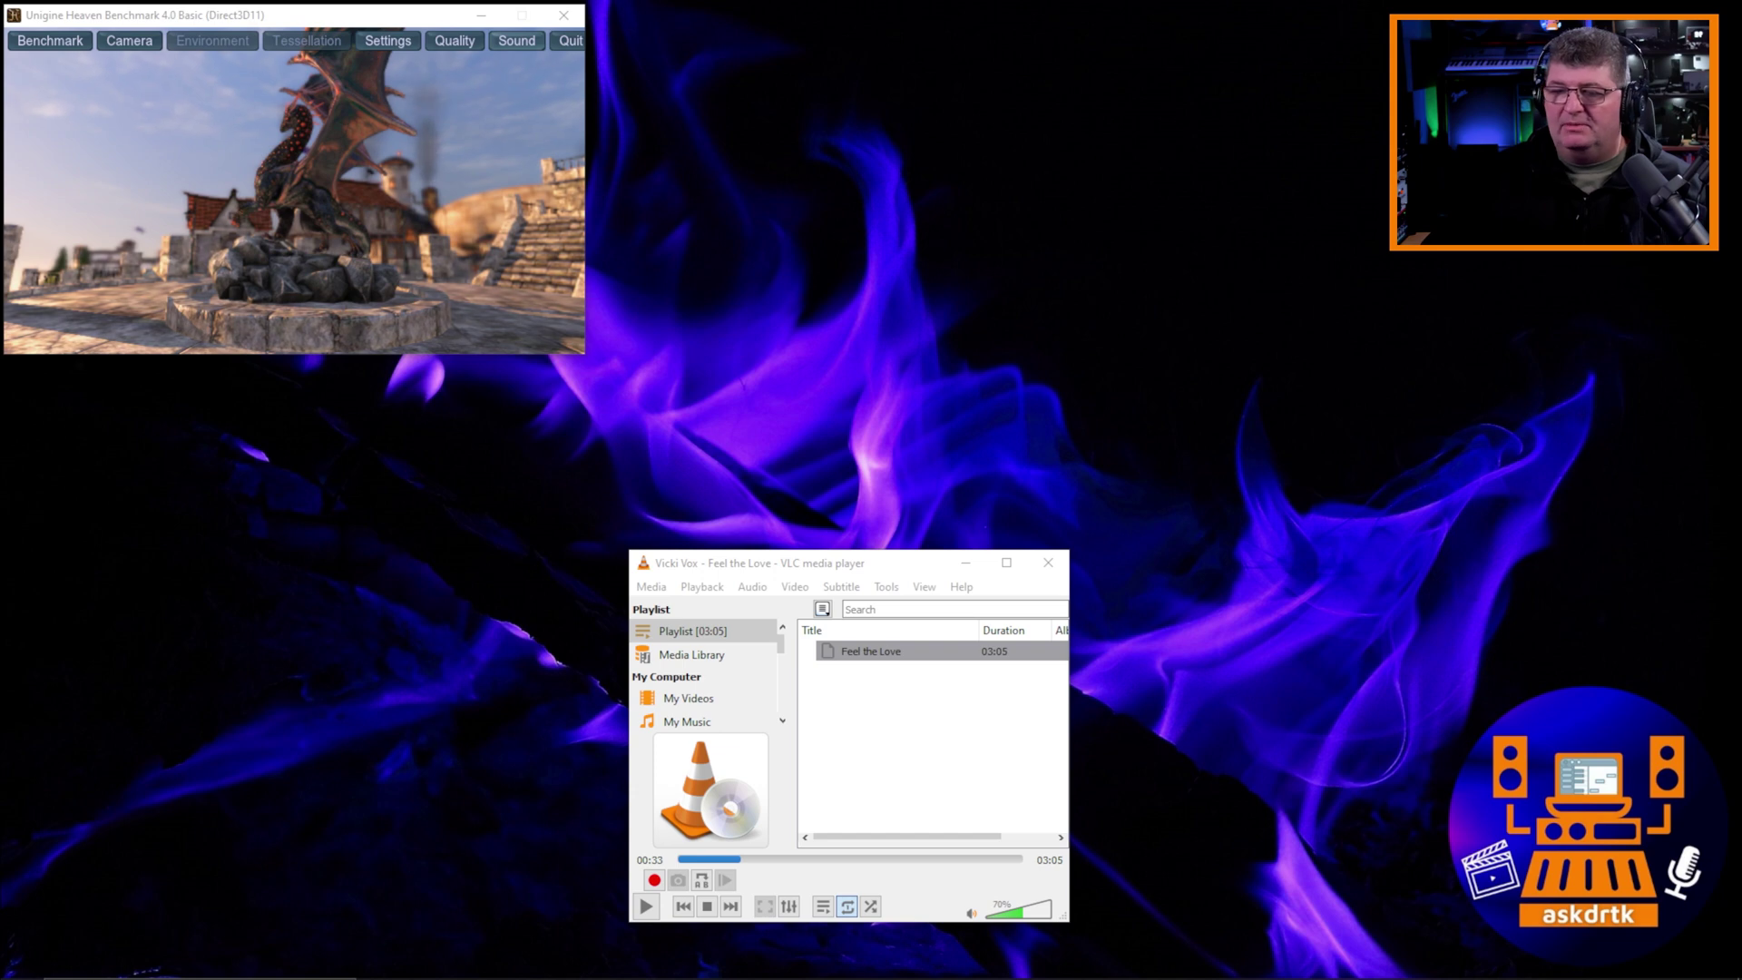
# In App volume and device preferences, route VLC media player's output to Playback 5 + 6.
pyautogui.moveTo(1740, 211); pyautogui.dragTo(1109, 81)
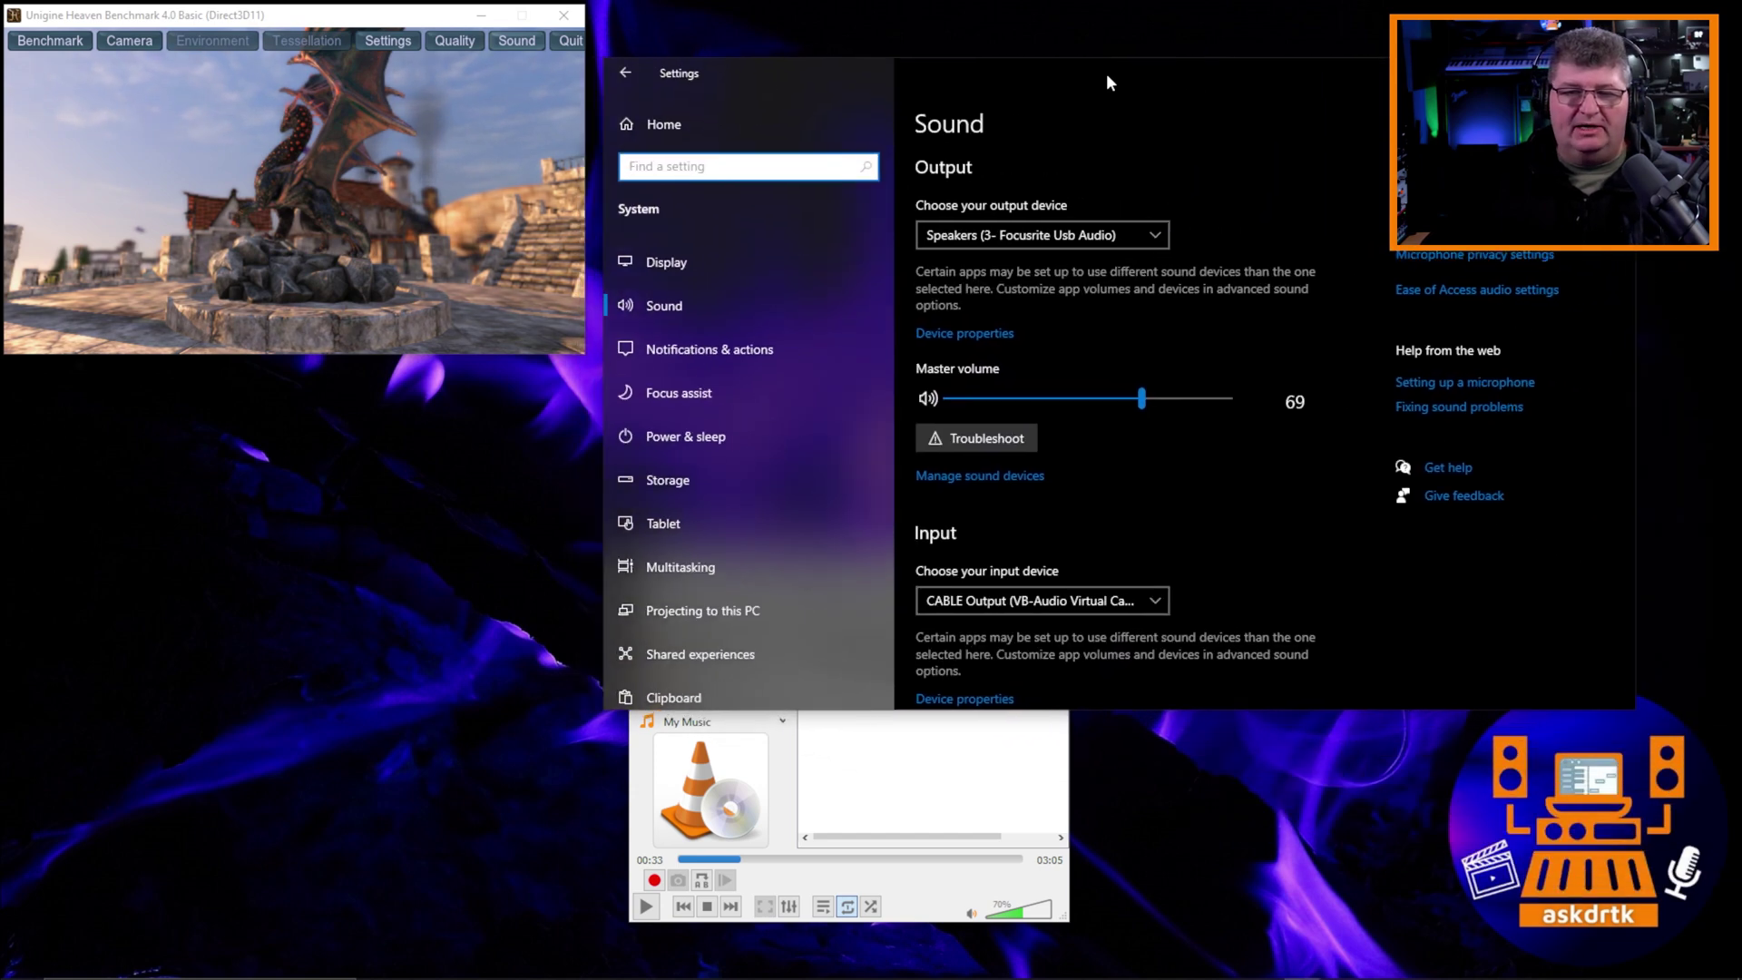
pyautogui.scroll(-3, 1080, 350)
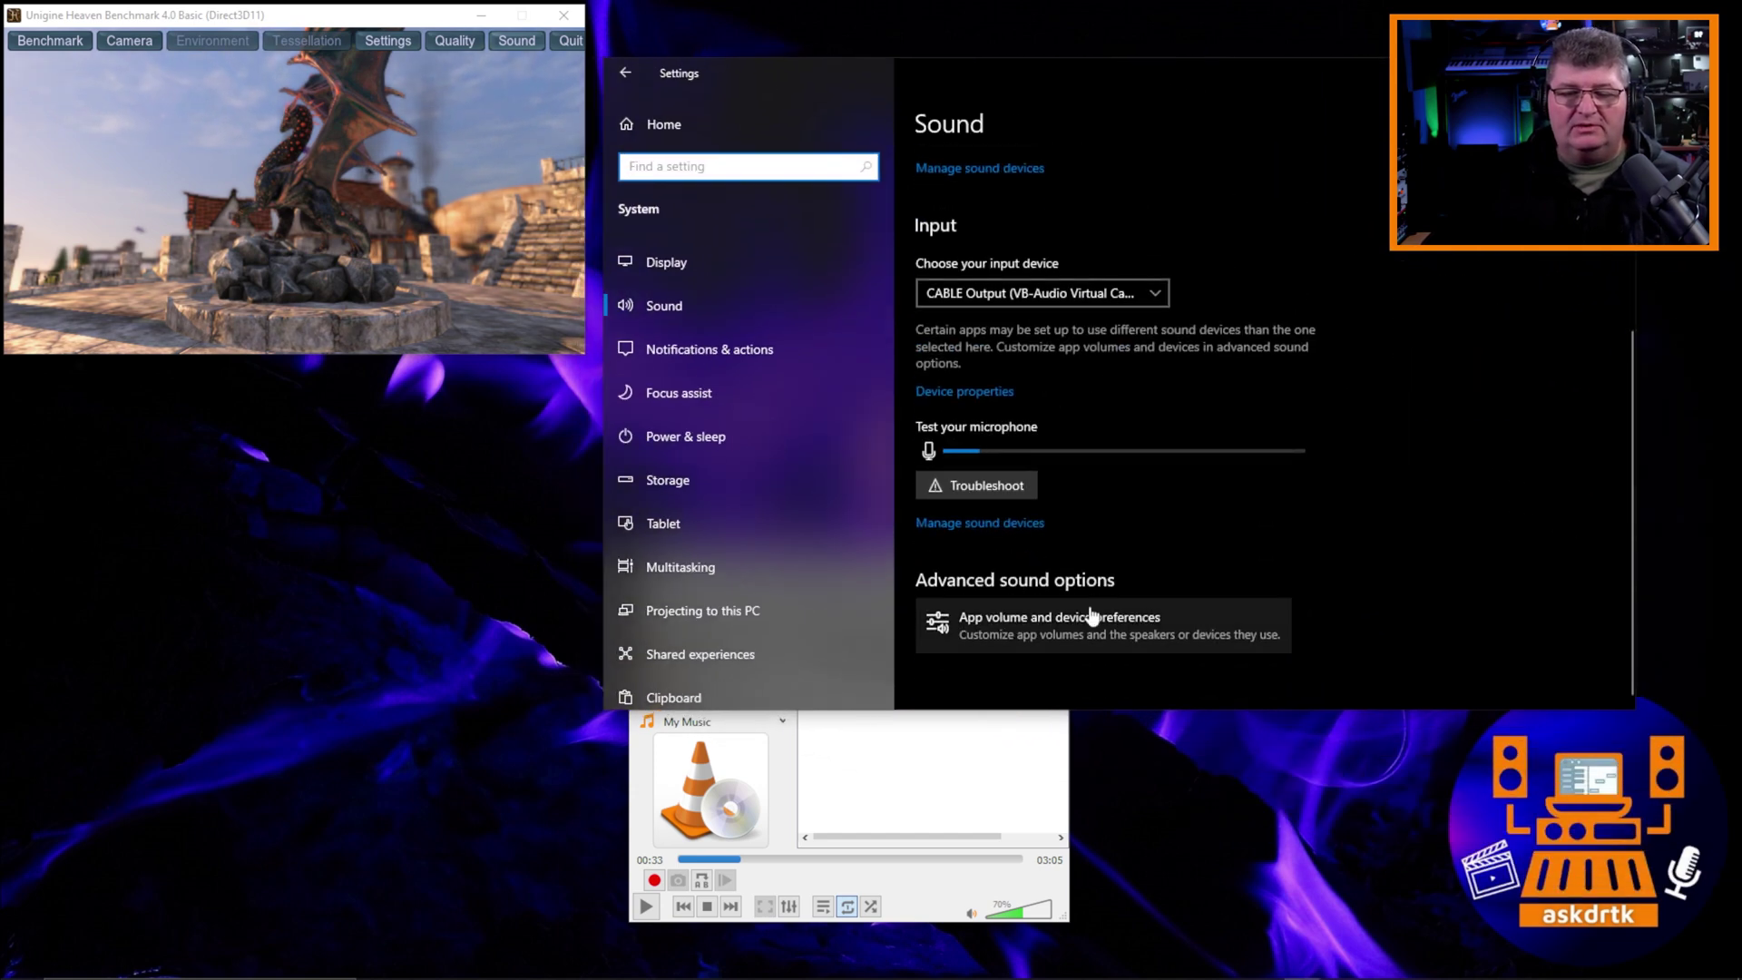
pyautogui.click(1056, 612)
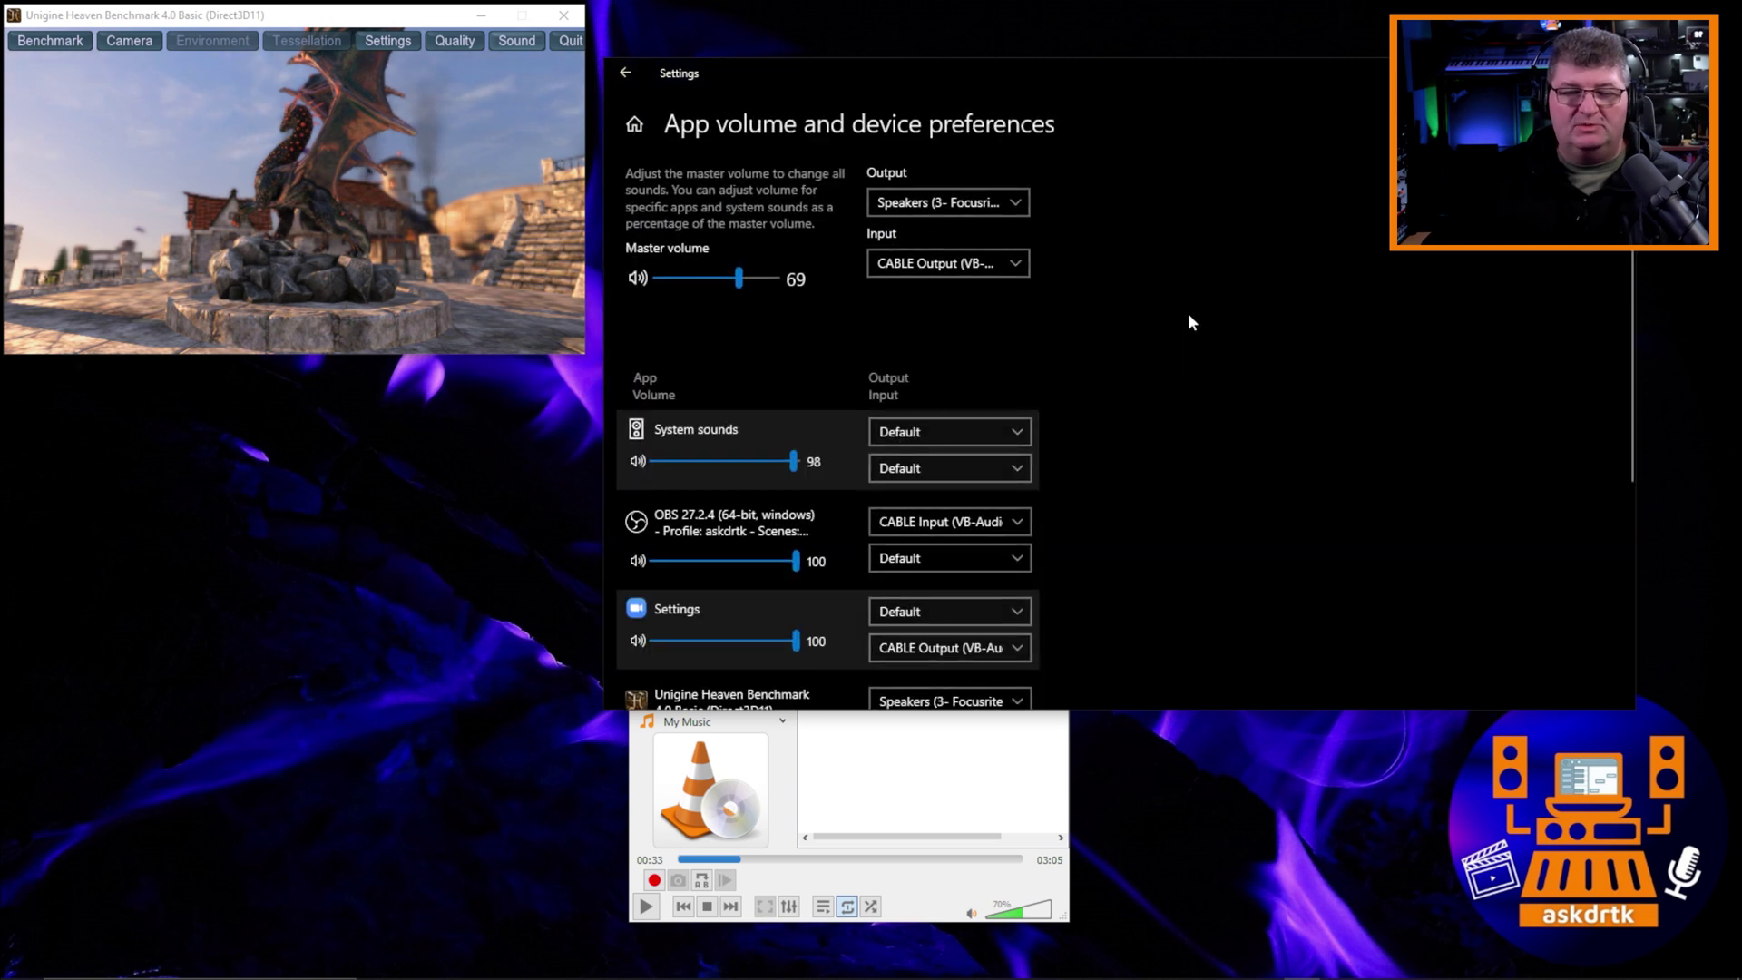
pyautogui.scroll(-5, 1174, 360)
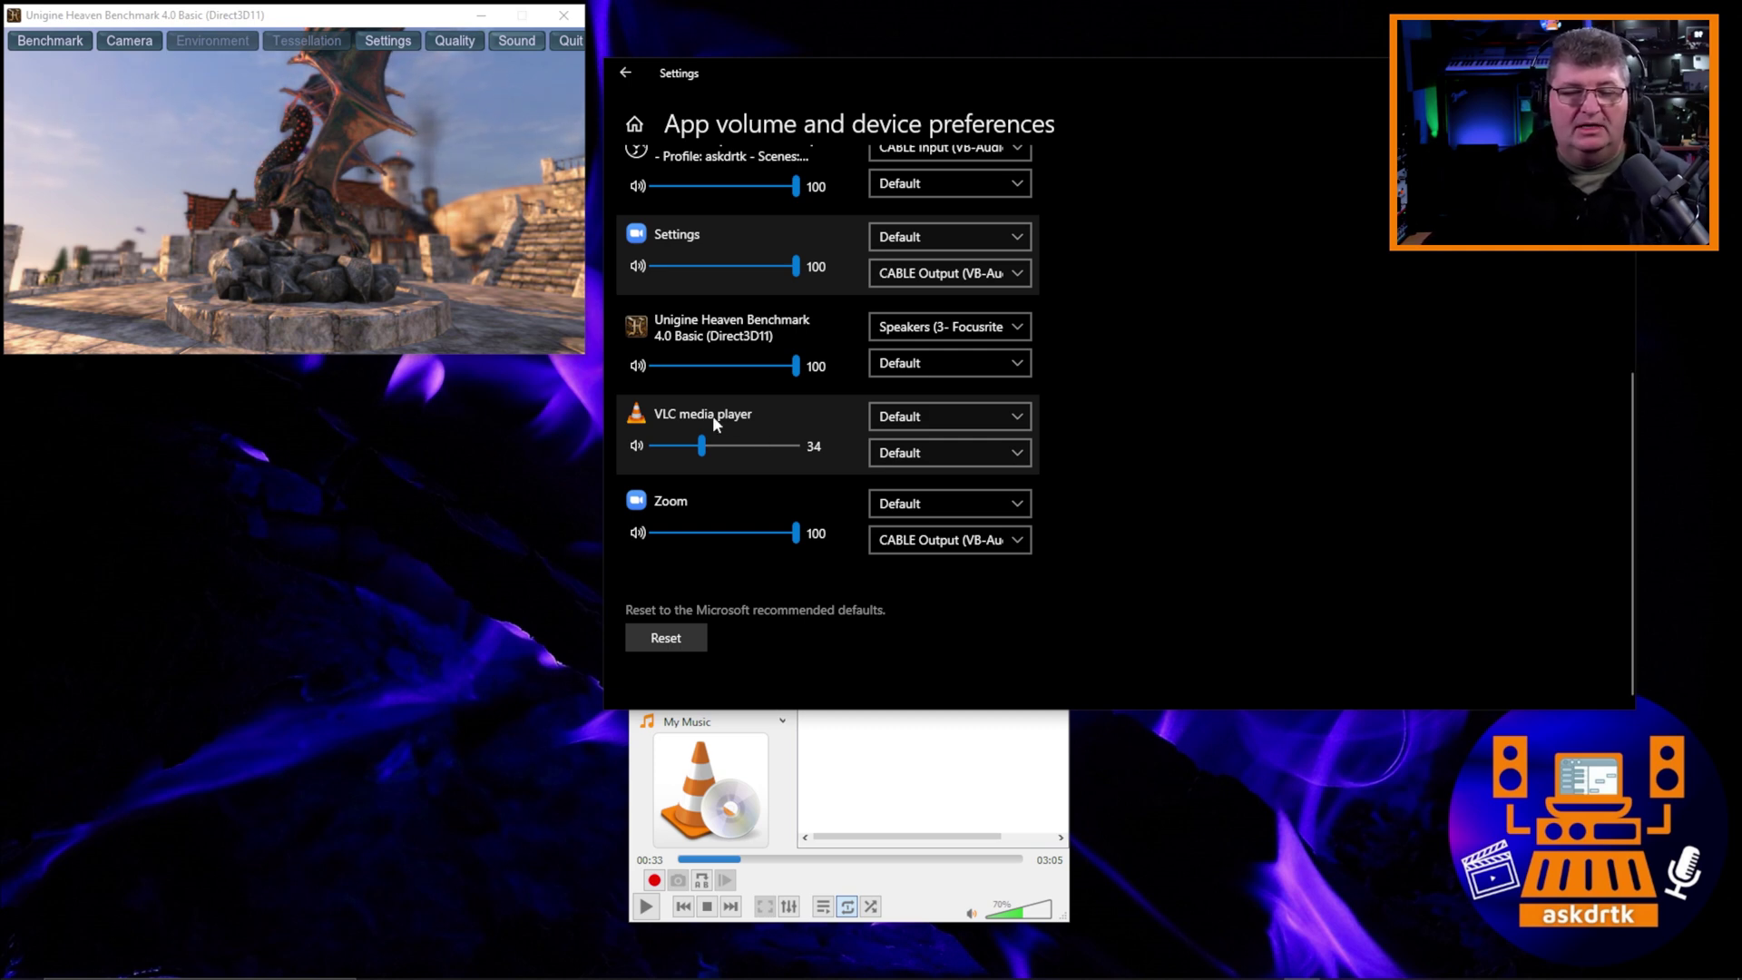
pyautogui.click(925, 416)
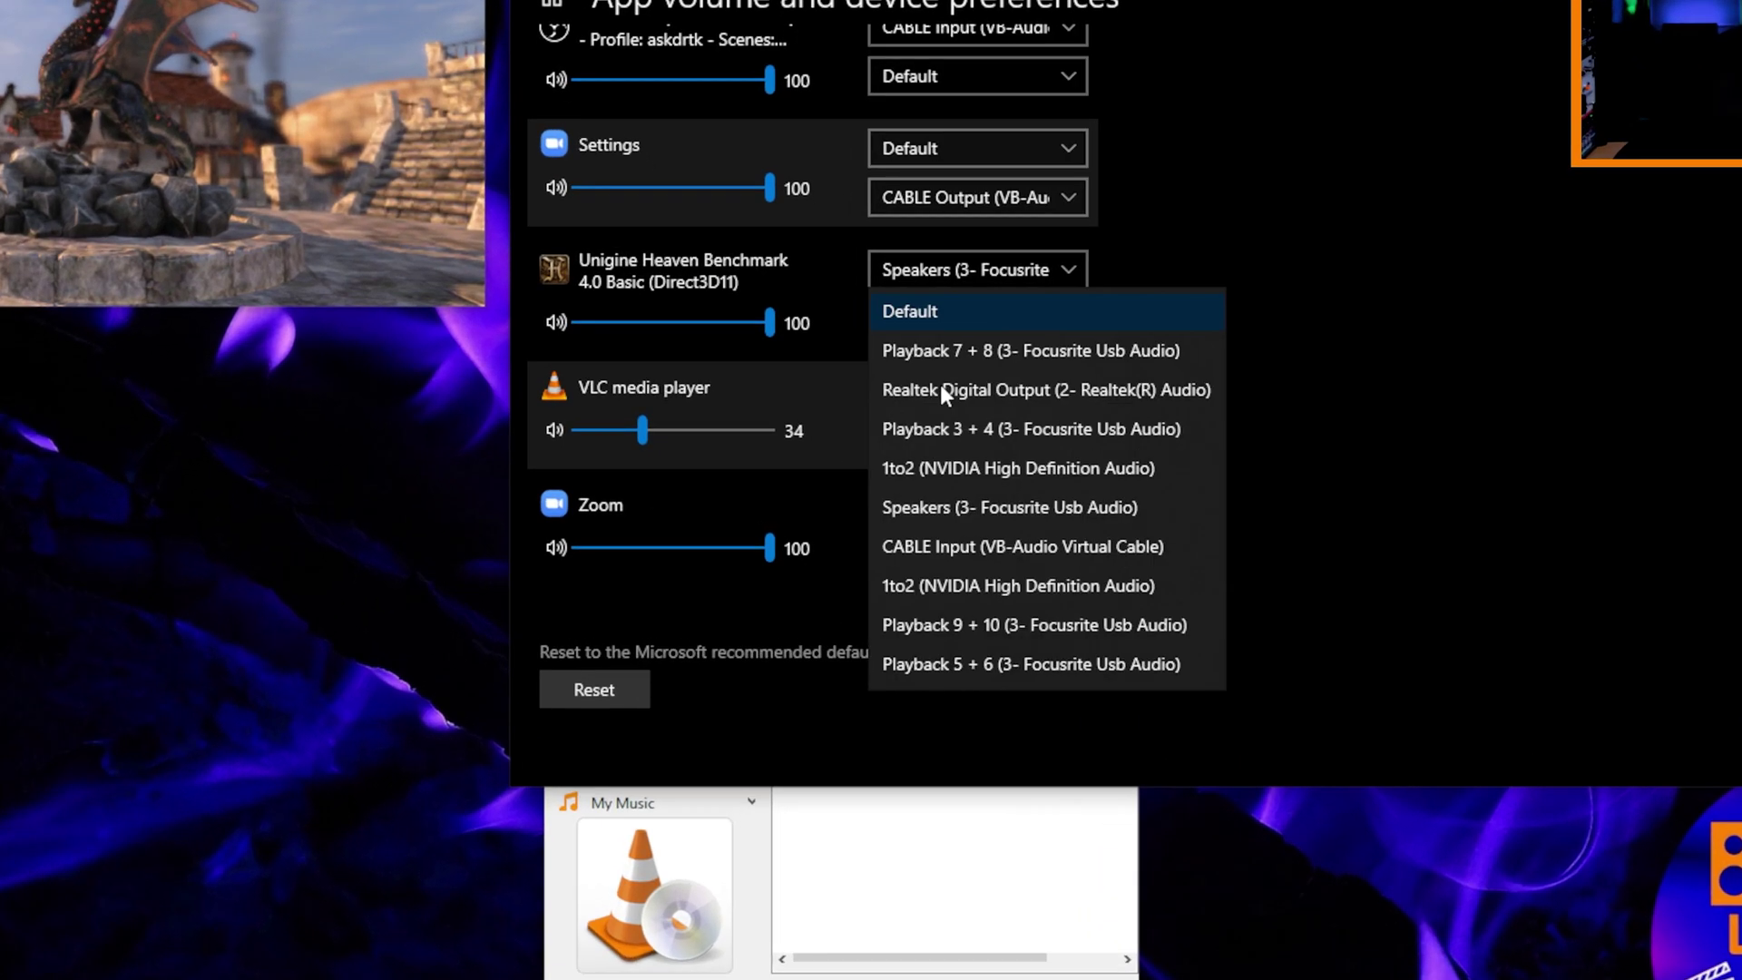
pyautogui.click(994, 667)
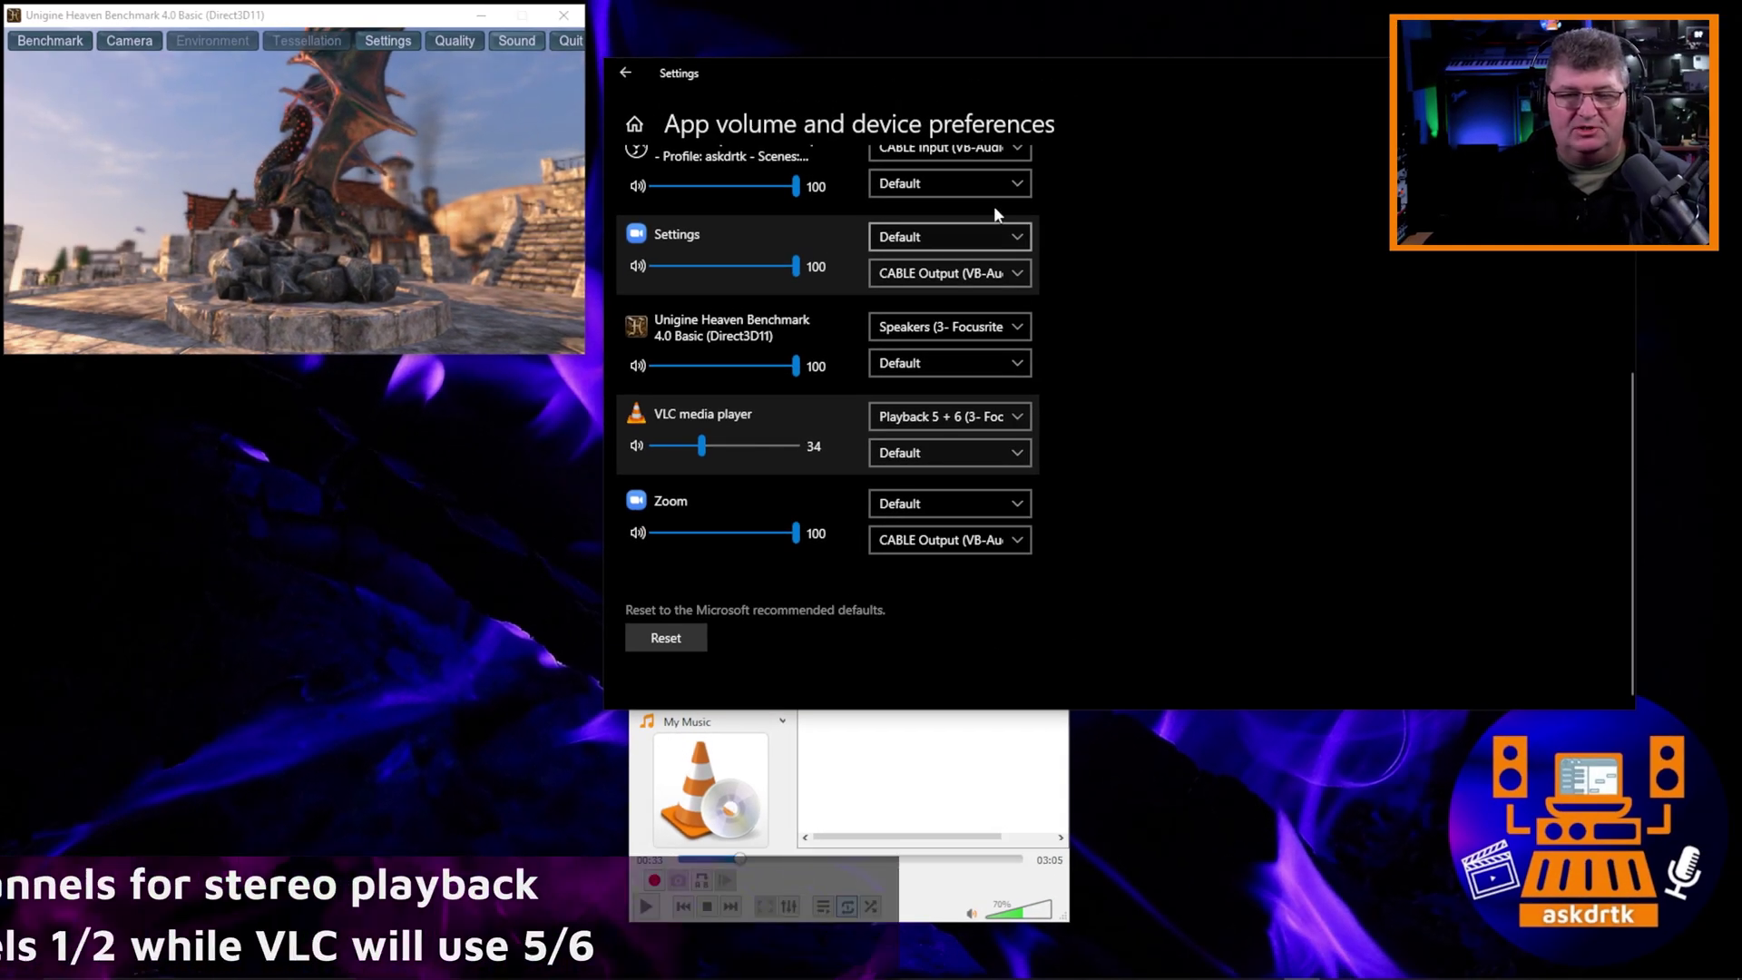
pyautogui.moveTo(929, 80); pyautogui.dragTo(1741, 272)
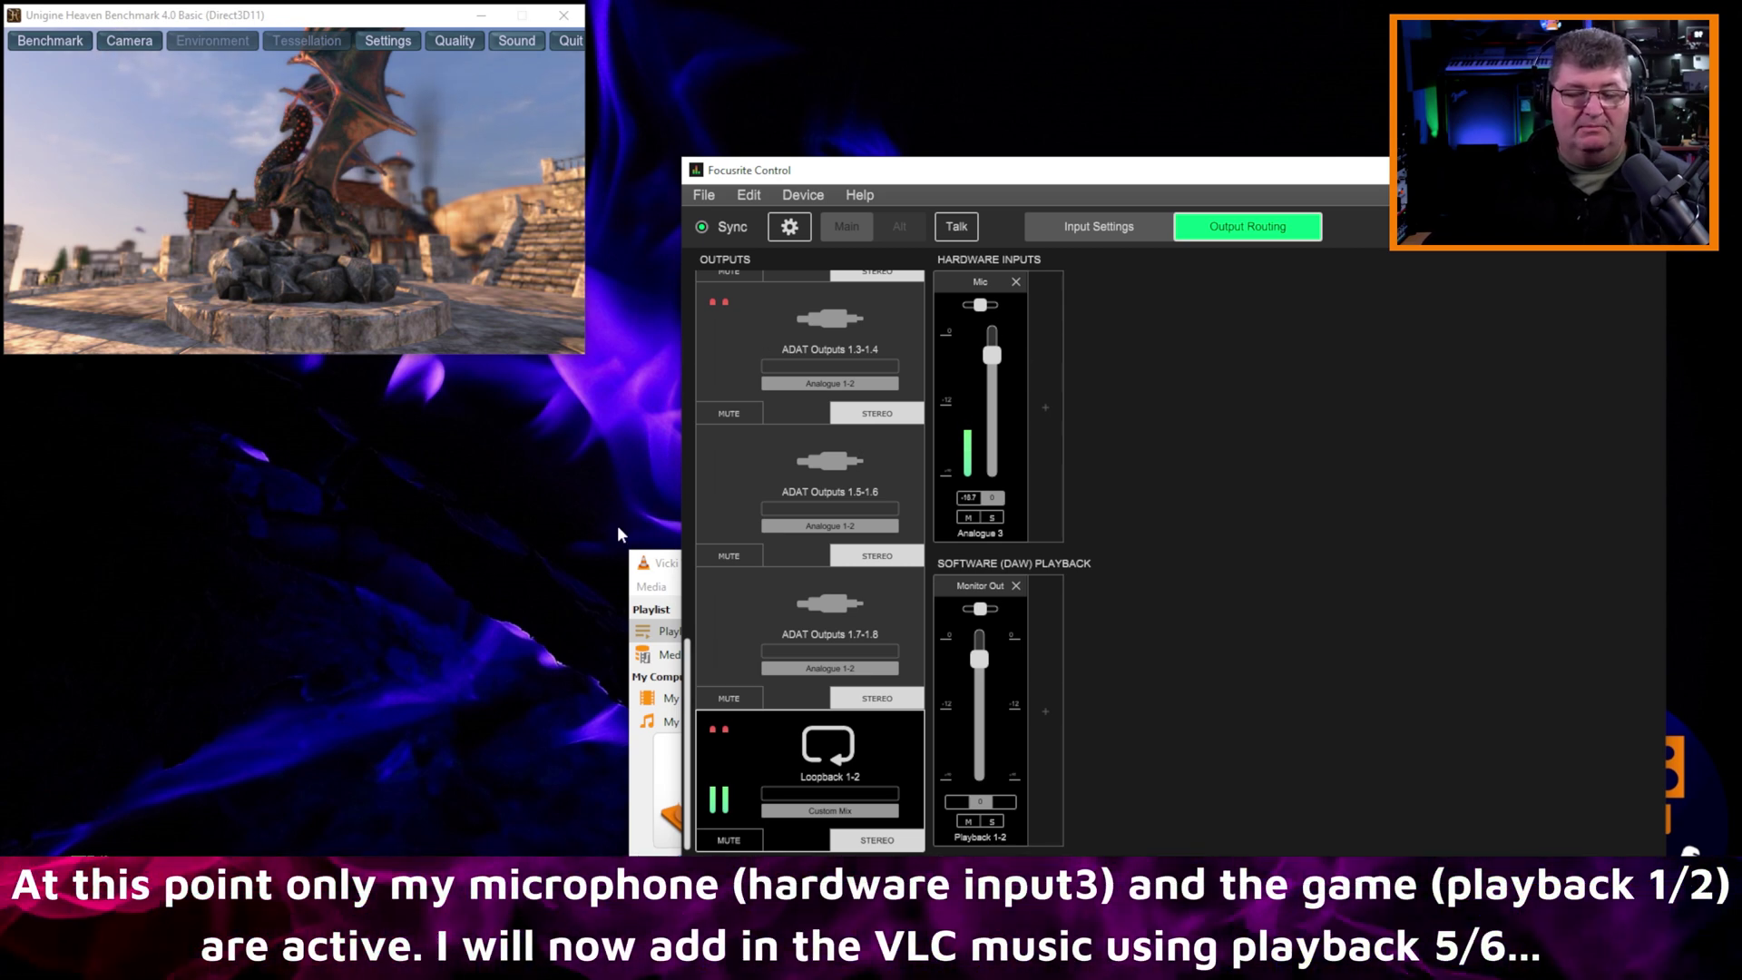
# Add Playback 5-6 to the Loopback custom mix and nickname the channel VLC Music.
pyautogui.moveTo(653, 562); pyautogui.dragTo(616, 556)
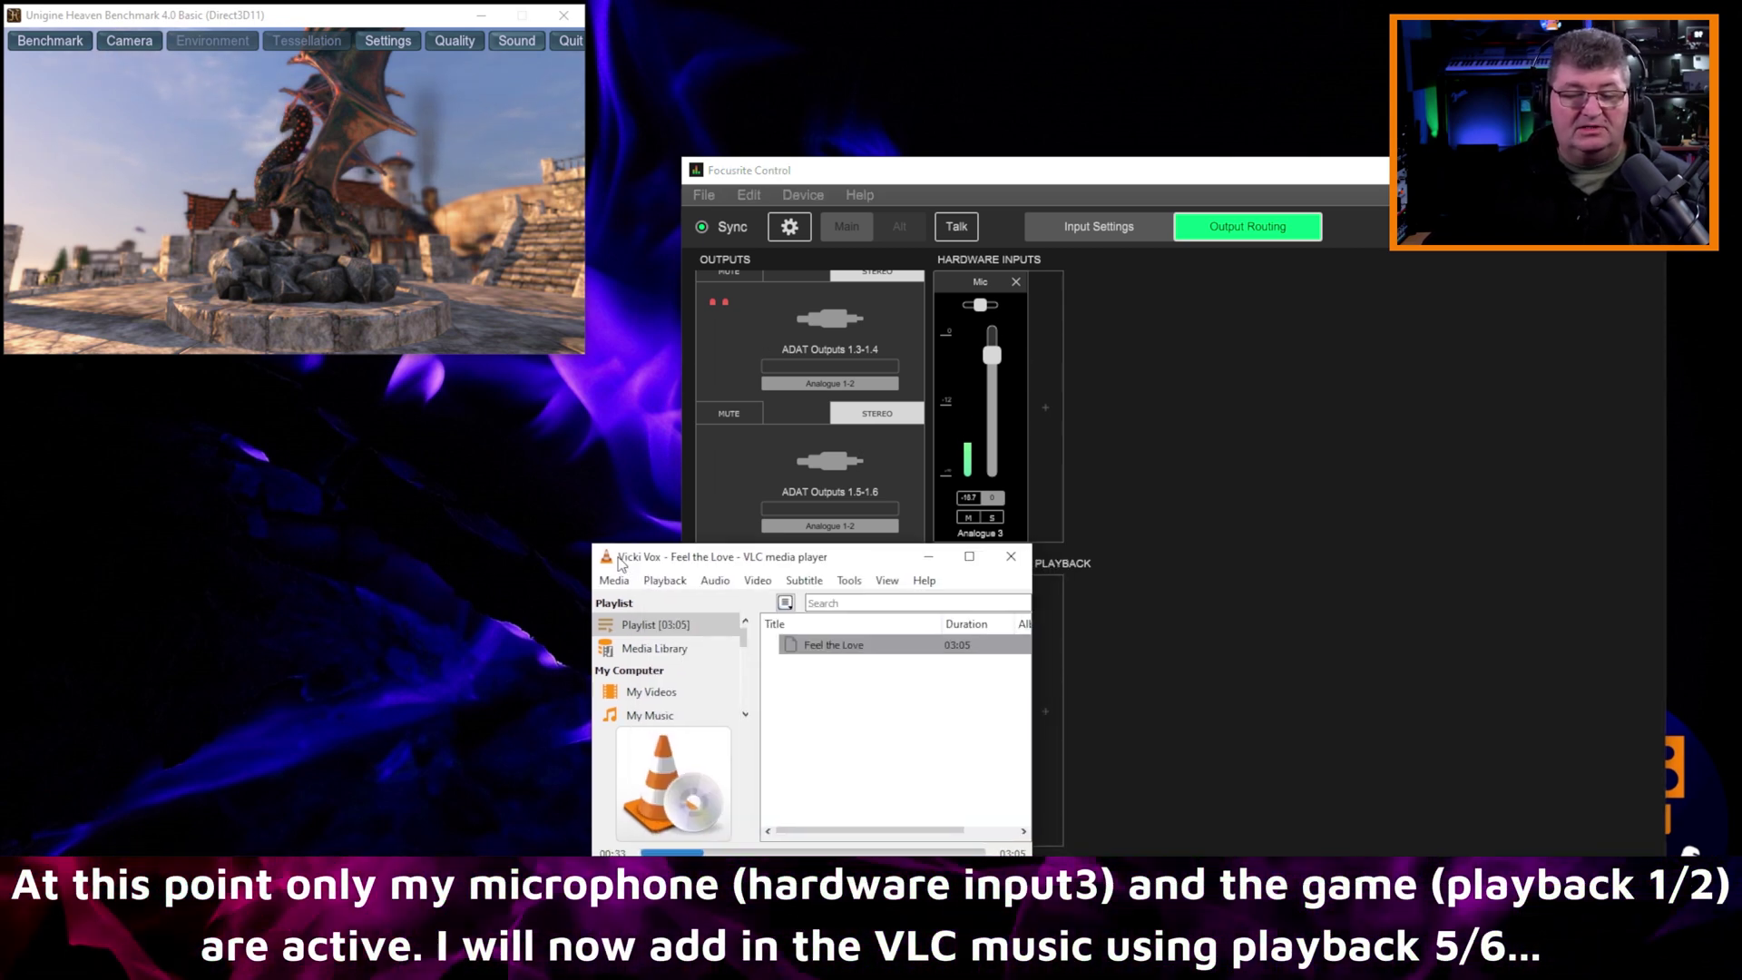
pyautogui.click(1136, 537)
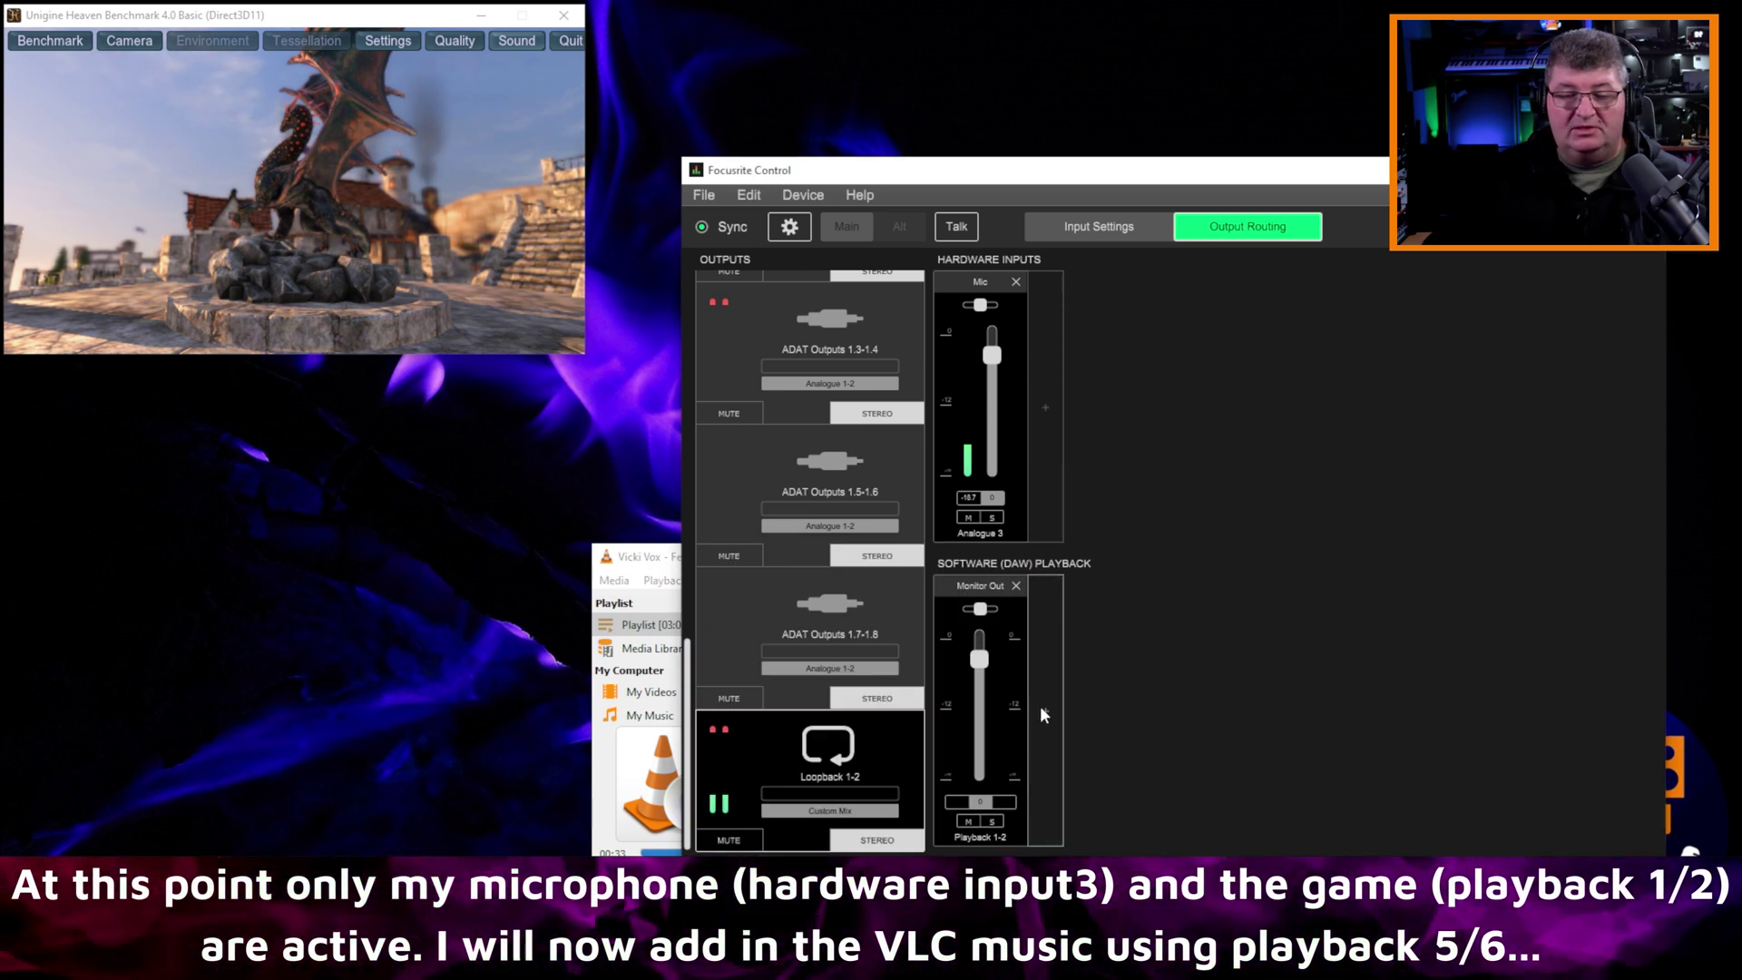
pyautogui.click(1043, 713)
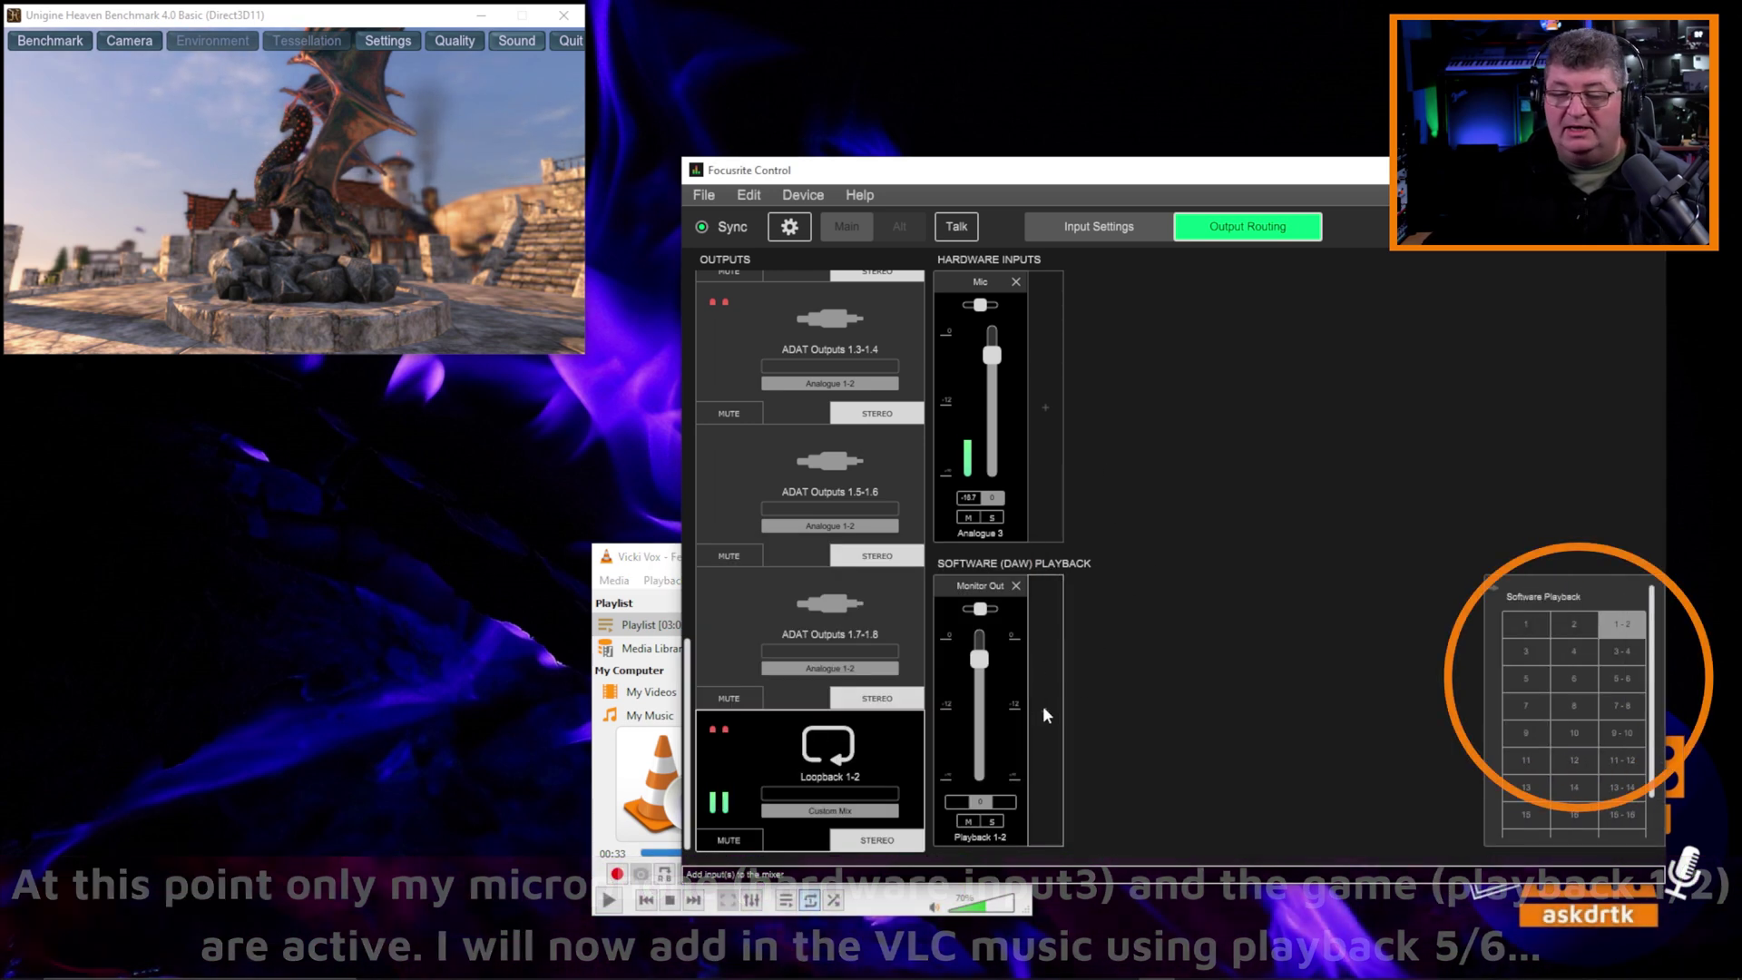
pyautogui.click(1624, 678)
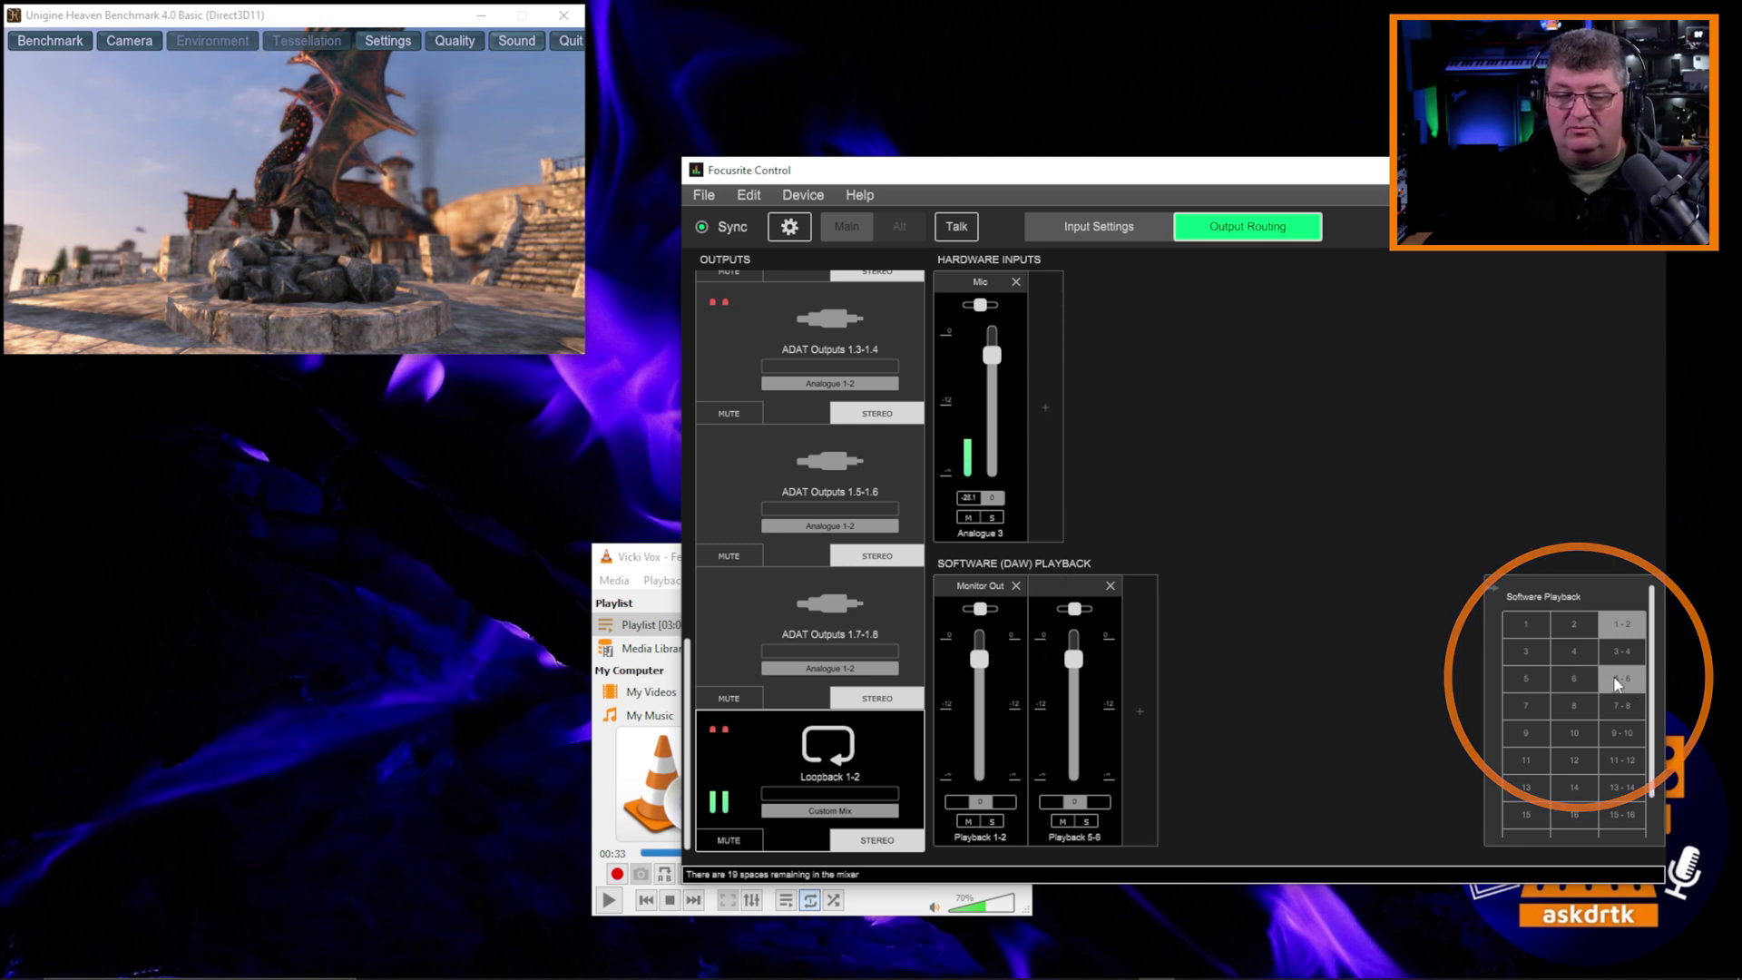
pyautogui.click(1061, 586)
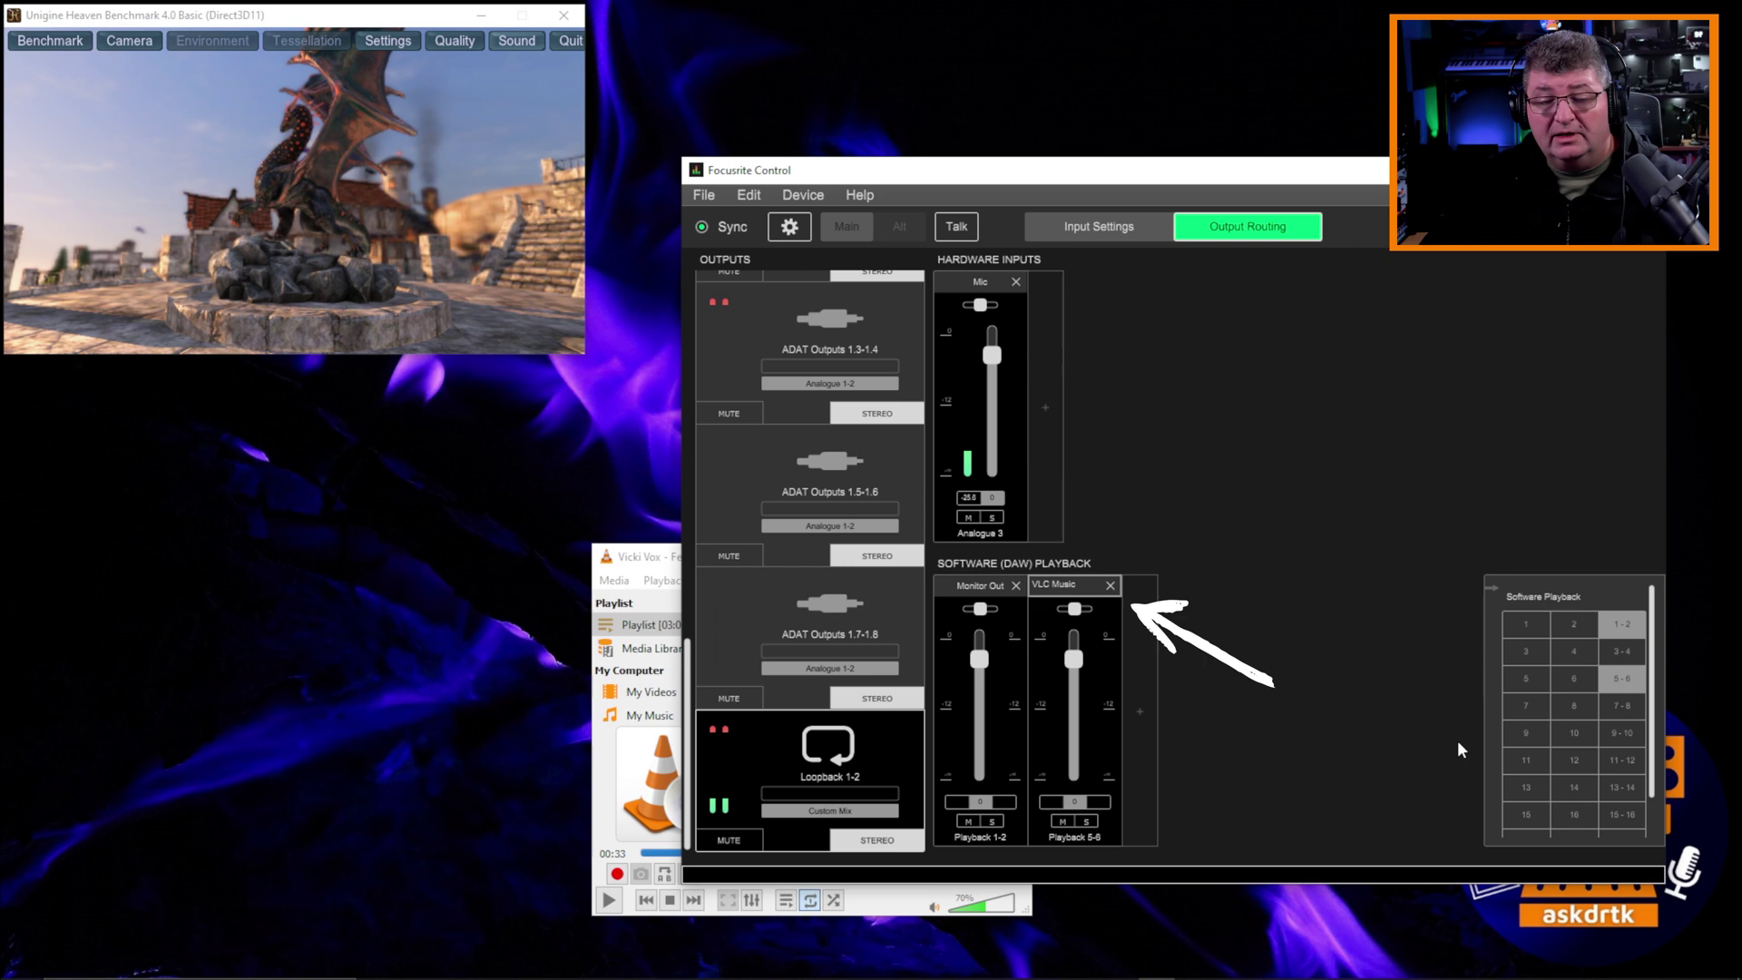
pyautogui.click(1327, 669)
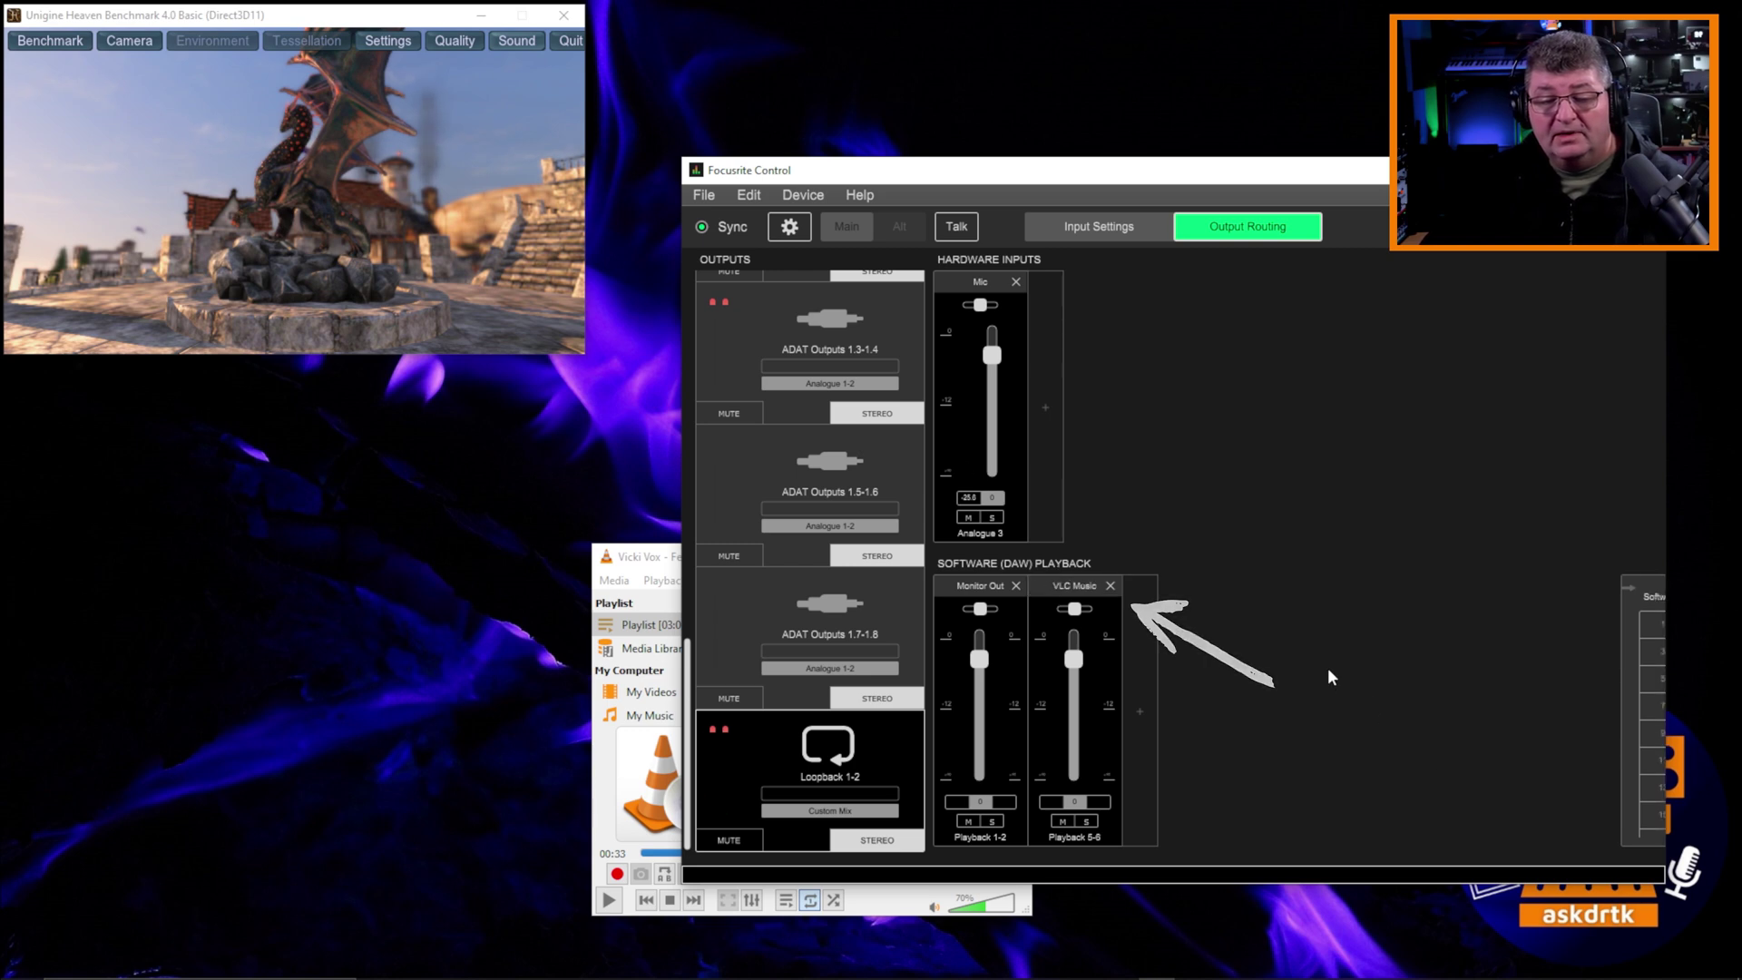
# Play the VLC track and enable Unigine sound to check the meters, then pause VLC at 00:52.
pyautogui.click(658, 558)
pyautogui.moveTo(658, 557); pyautogui.dragTo(226, 438)
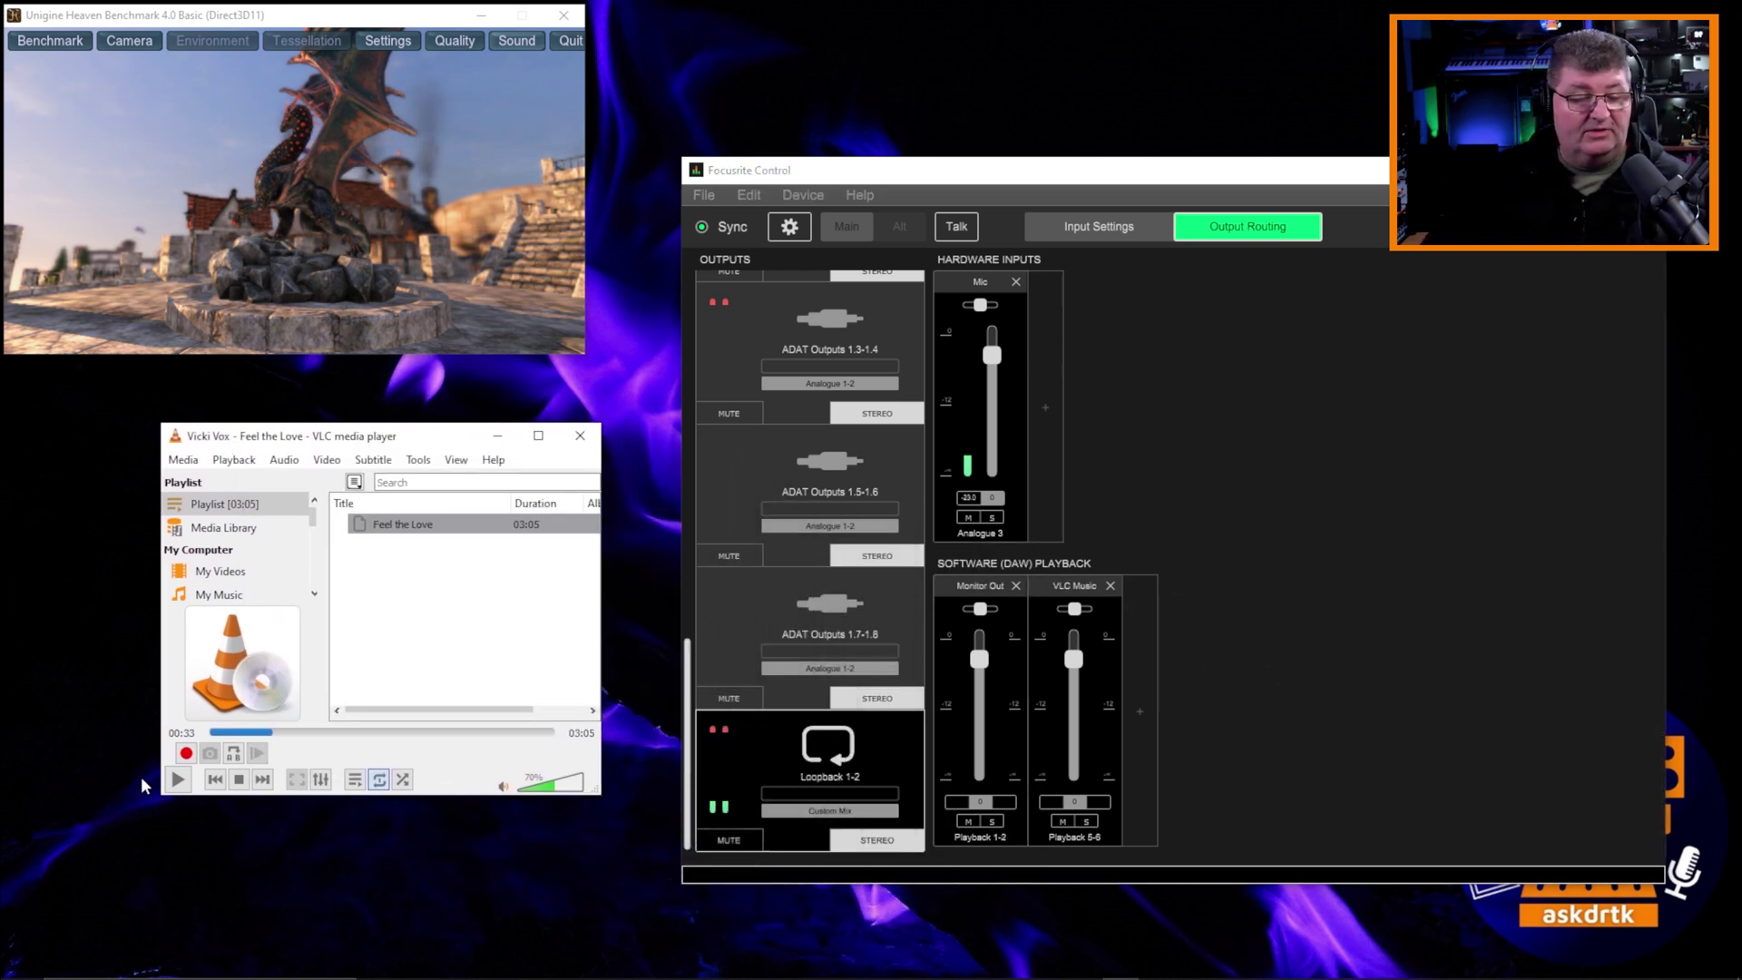
pyautogui.click(178, 780)
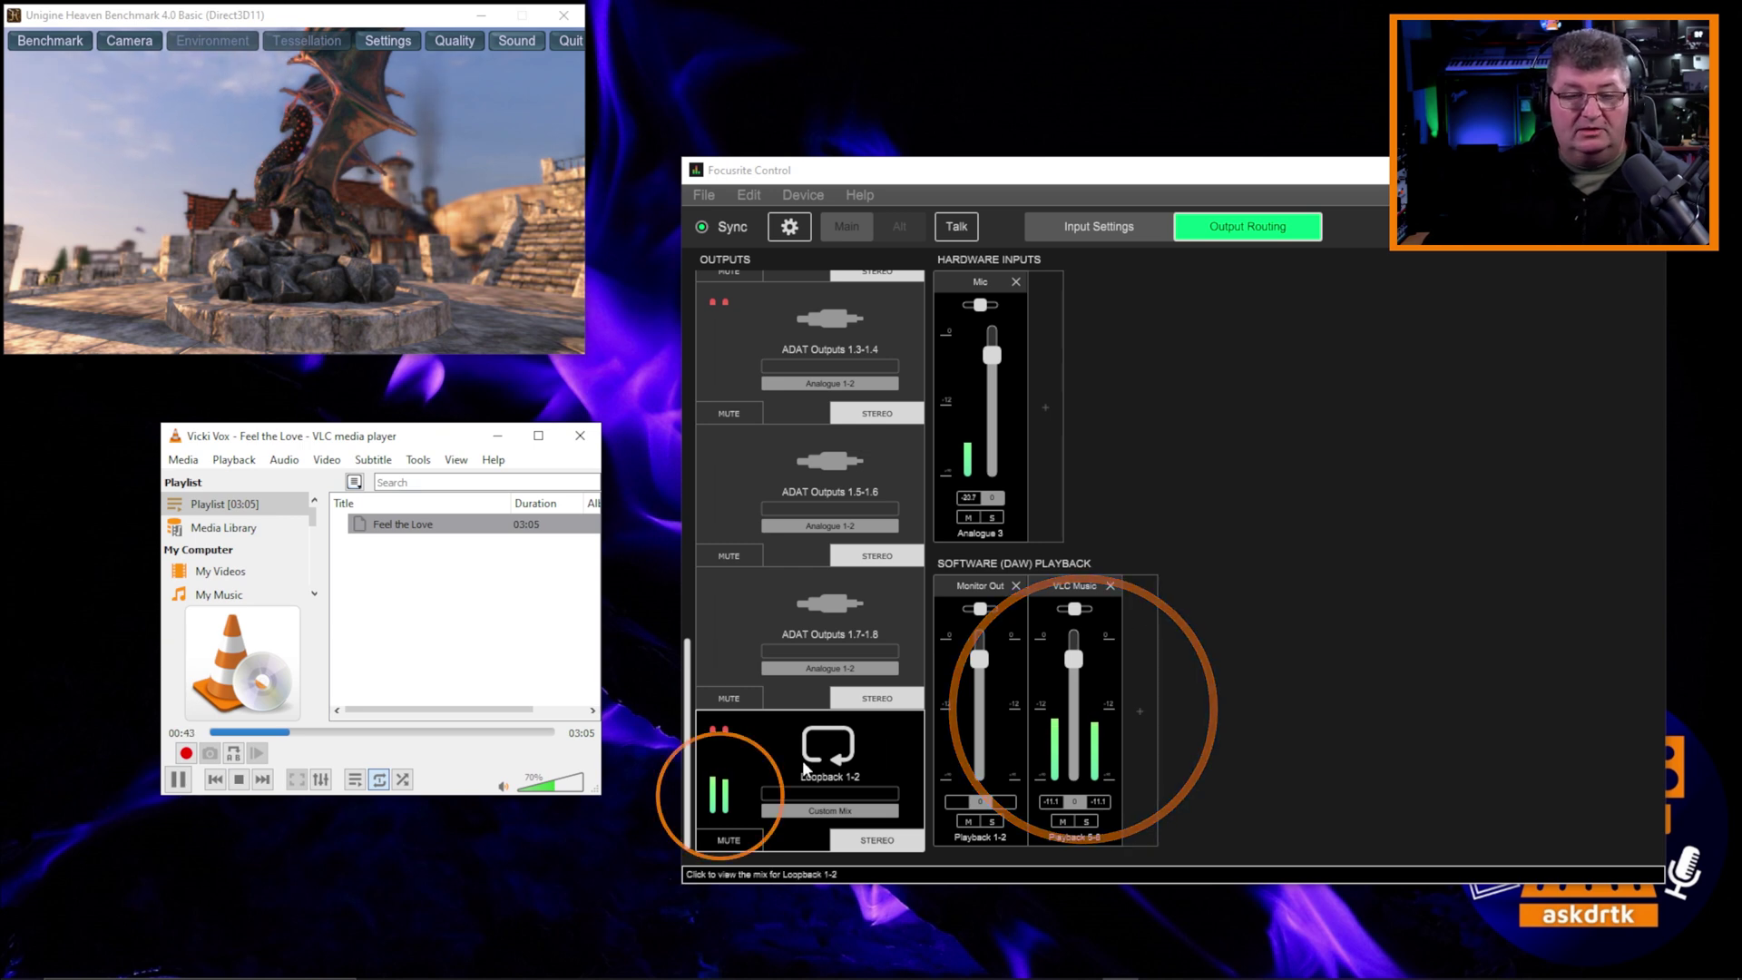
pyautogui.click(517, 43)
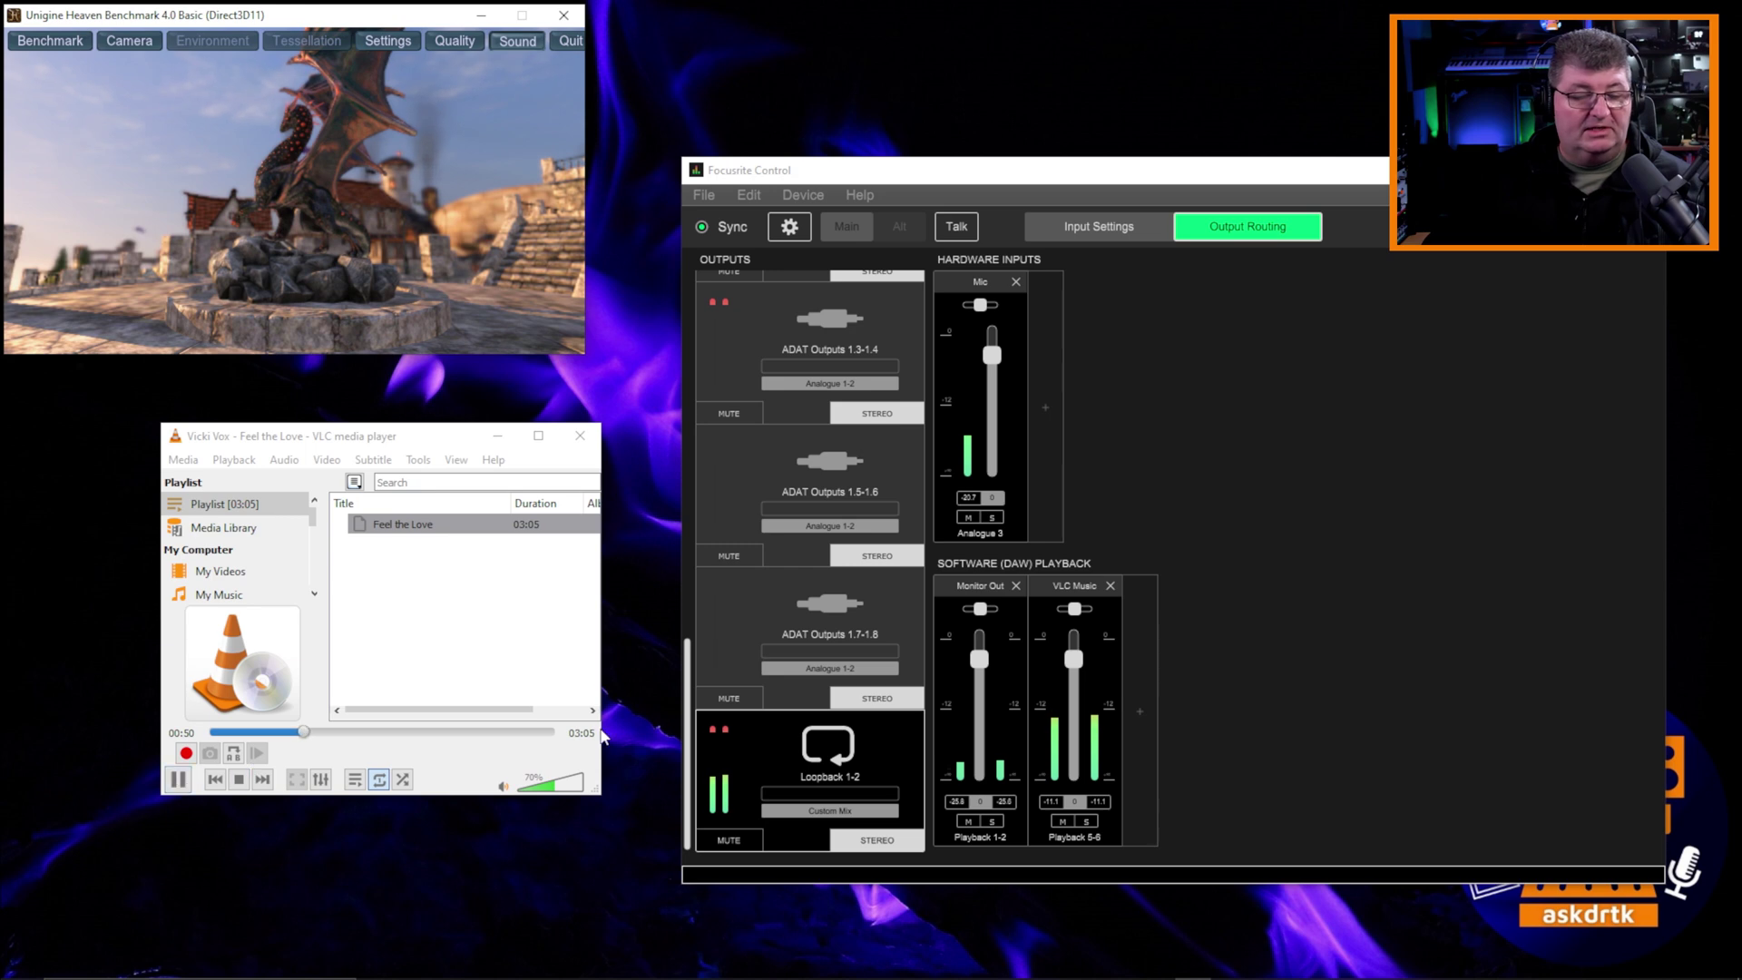
pyautogui.click(177, 779)
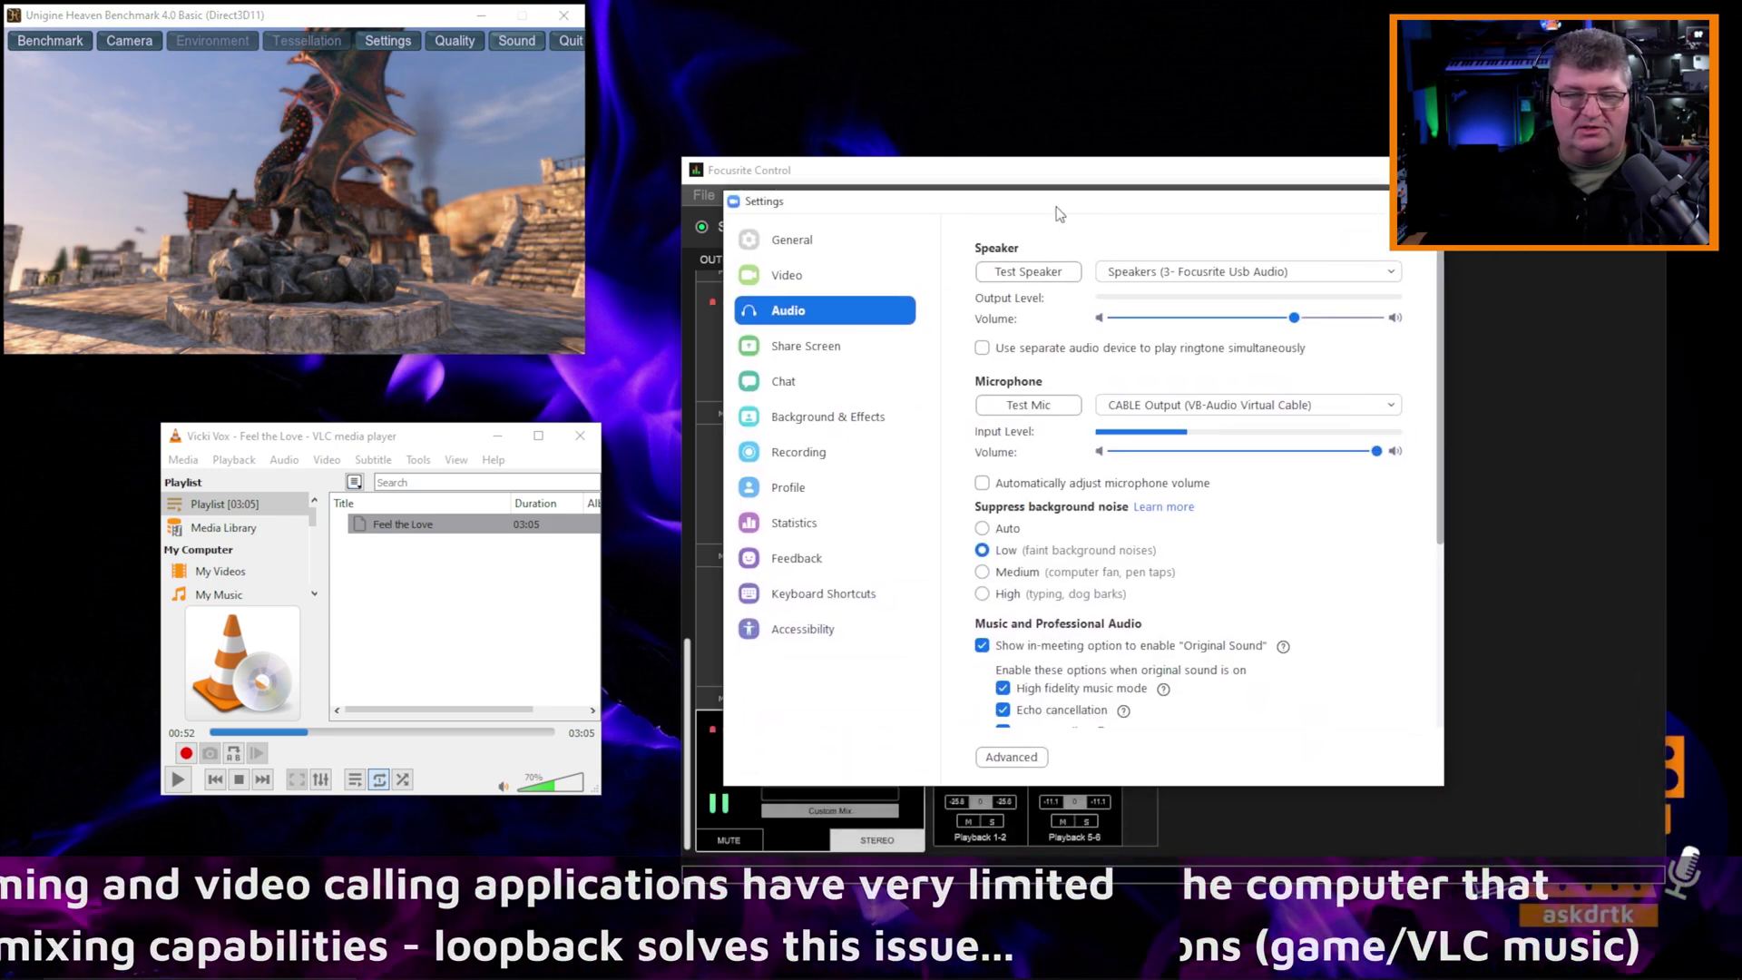
# Switch Zoom's microphone from CABLE Output to Loopback L + R (3- Focusrite Usb Audio).
pyautogui.moveTo(1080, 172); pyautogui.dragTo(1001, 124)
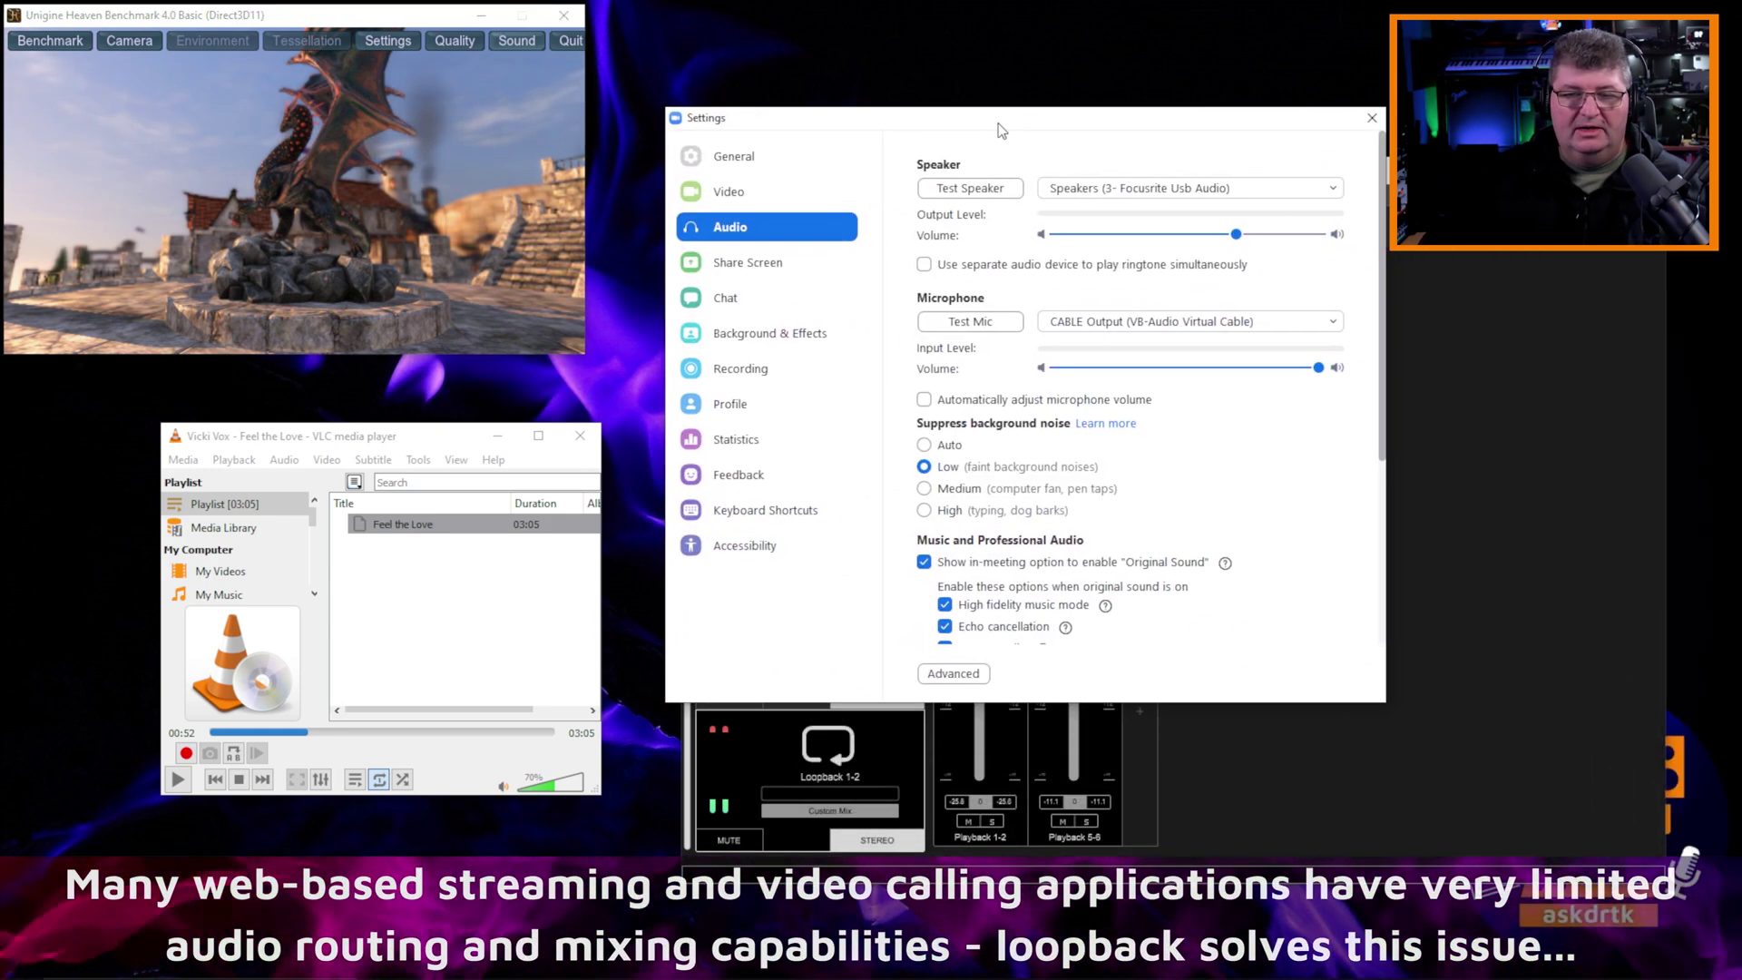
pyautogui.click(1162, 325)
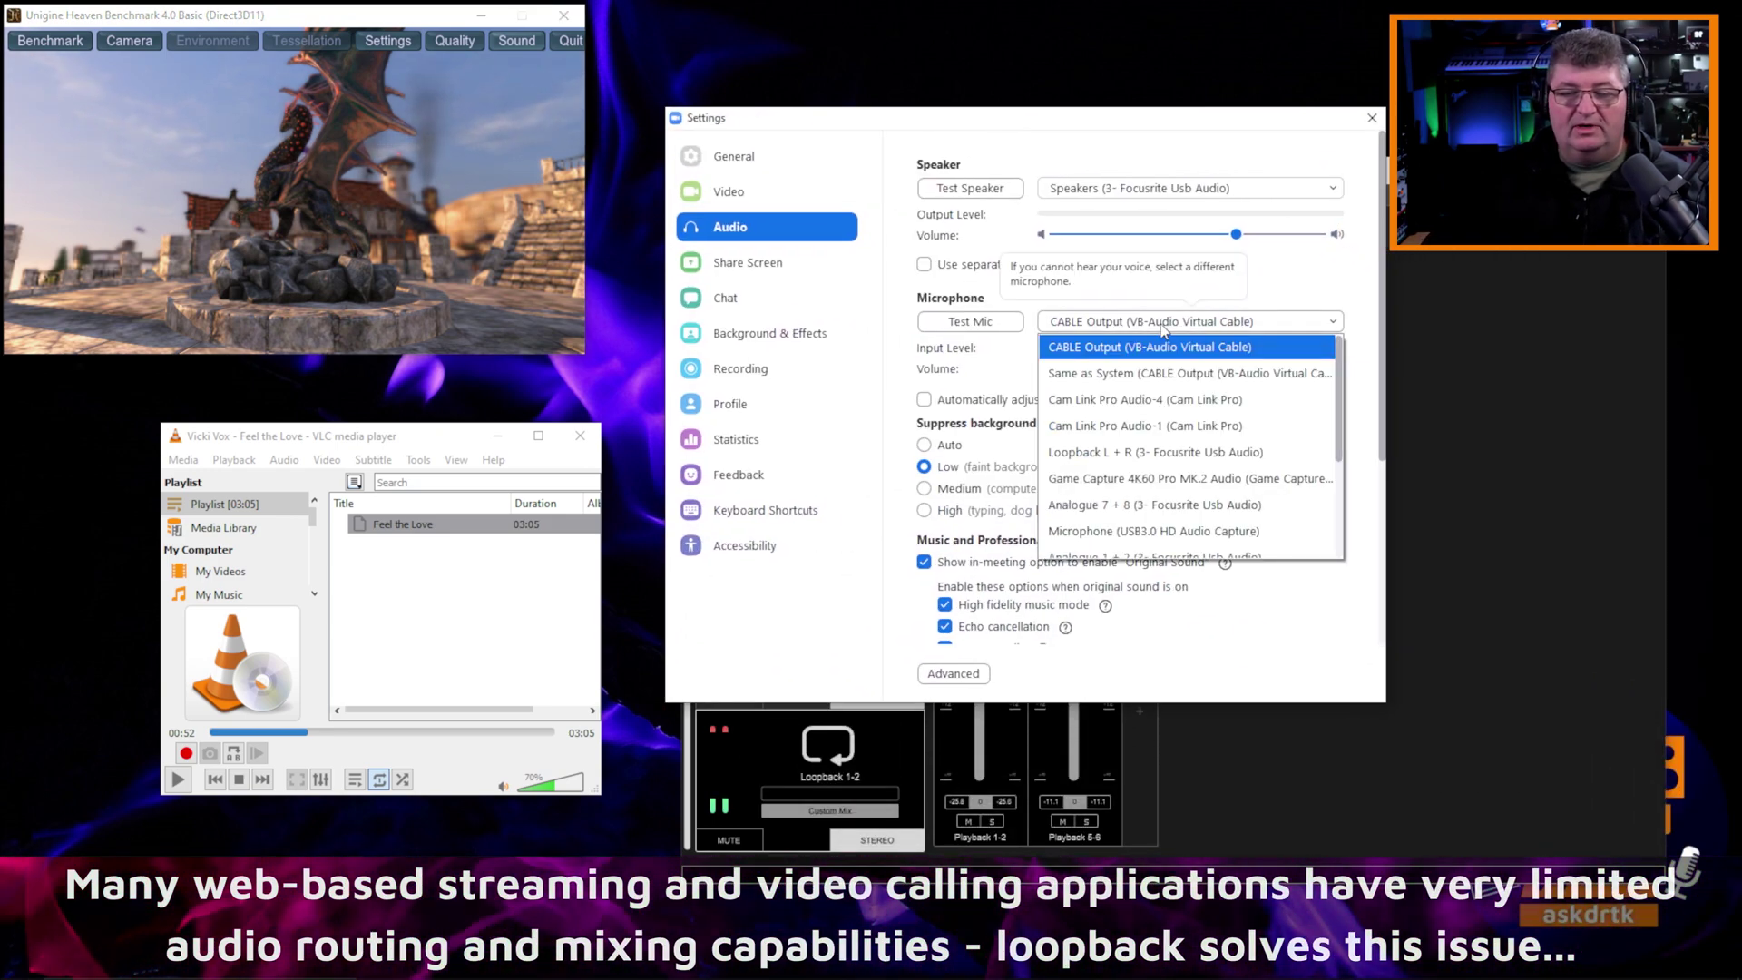
pyautogui.click(1114, 449)
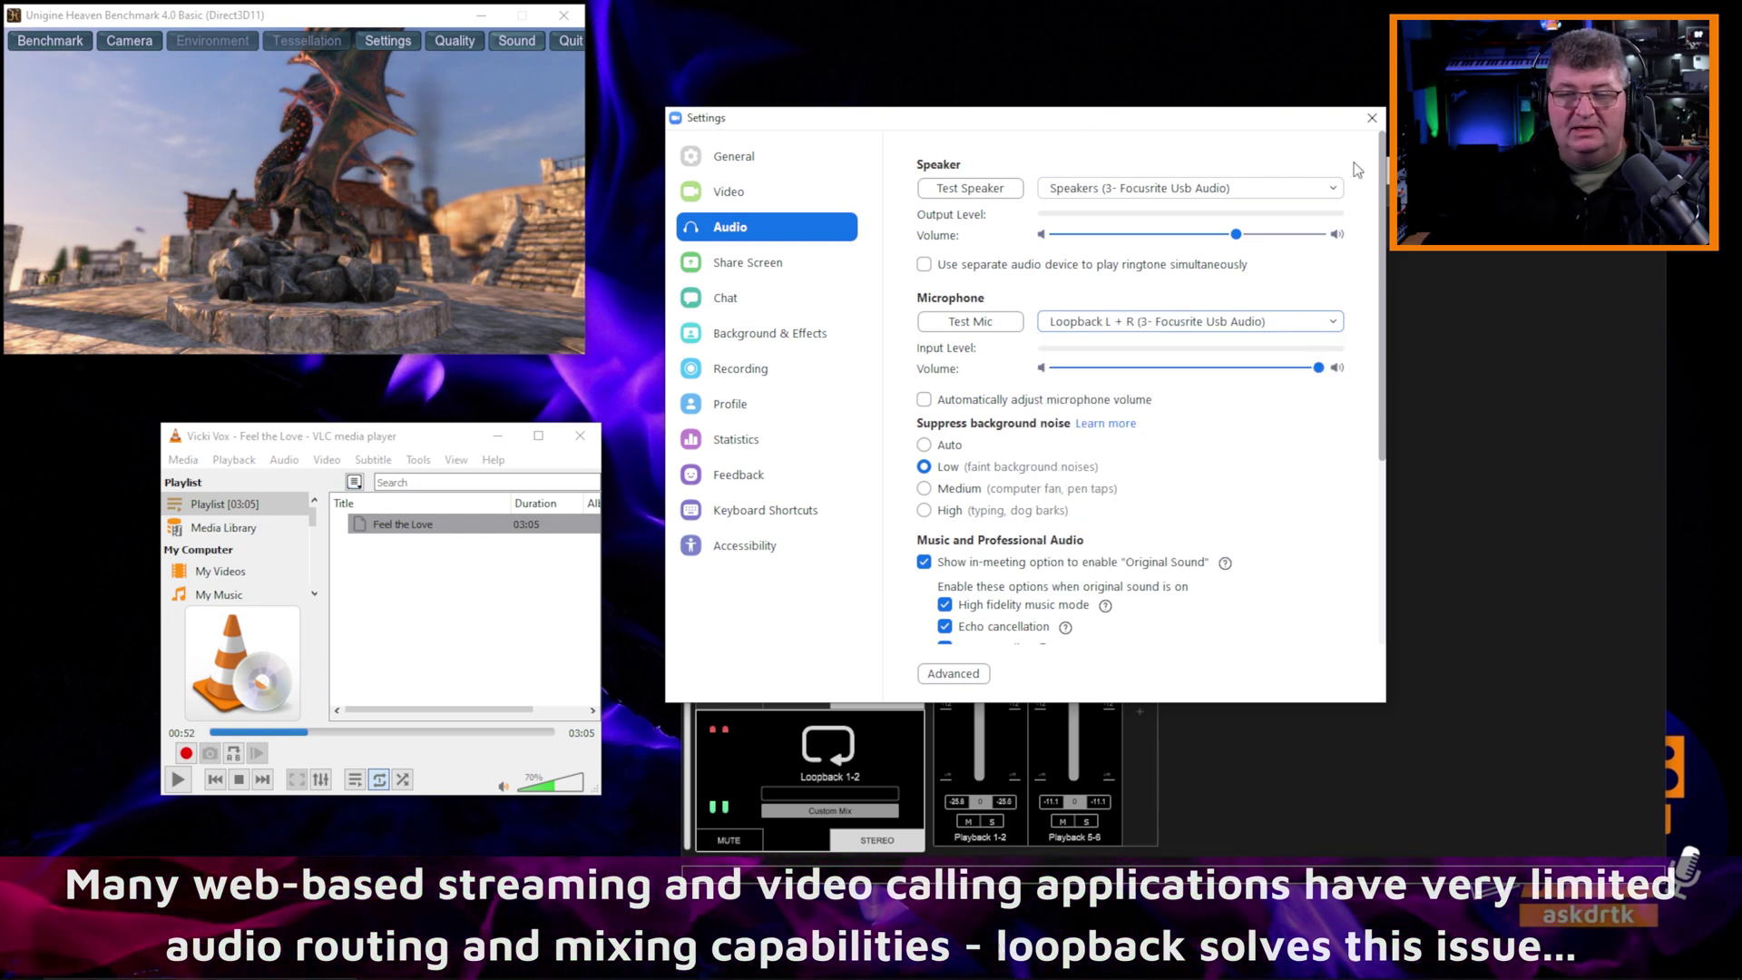
pyautogui.moveTo(1070, 130); pyautogui.dragTo(1383, 219)
# Play VLC music briefly to confirm Zoom's Input Level reacts, then pause at 00:58.
pyautogui.moveTo(942, 173); pyautogui.dragTo(765, 221)
pyautogui.click(1224, 222)
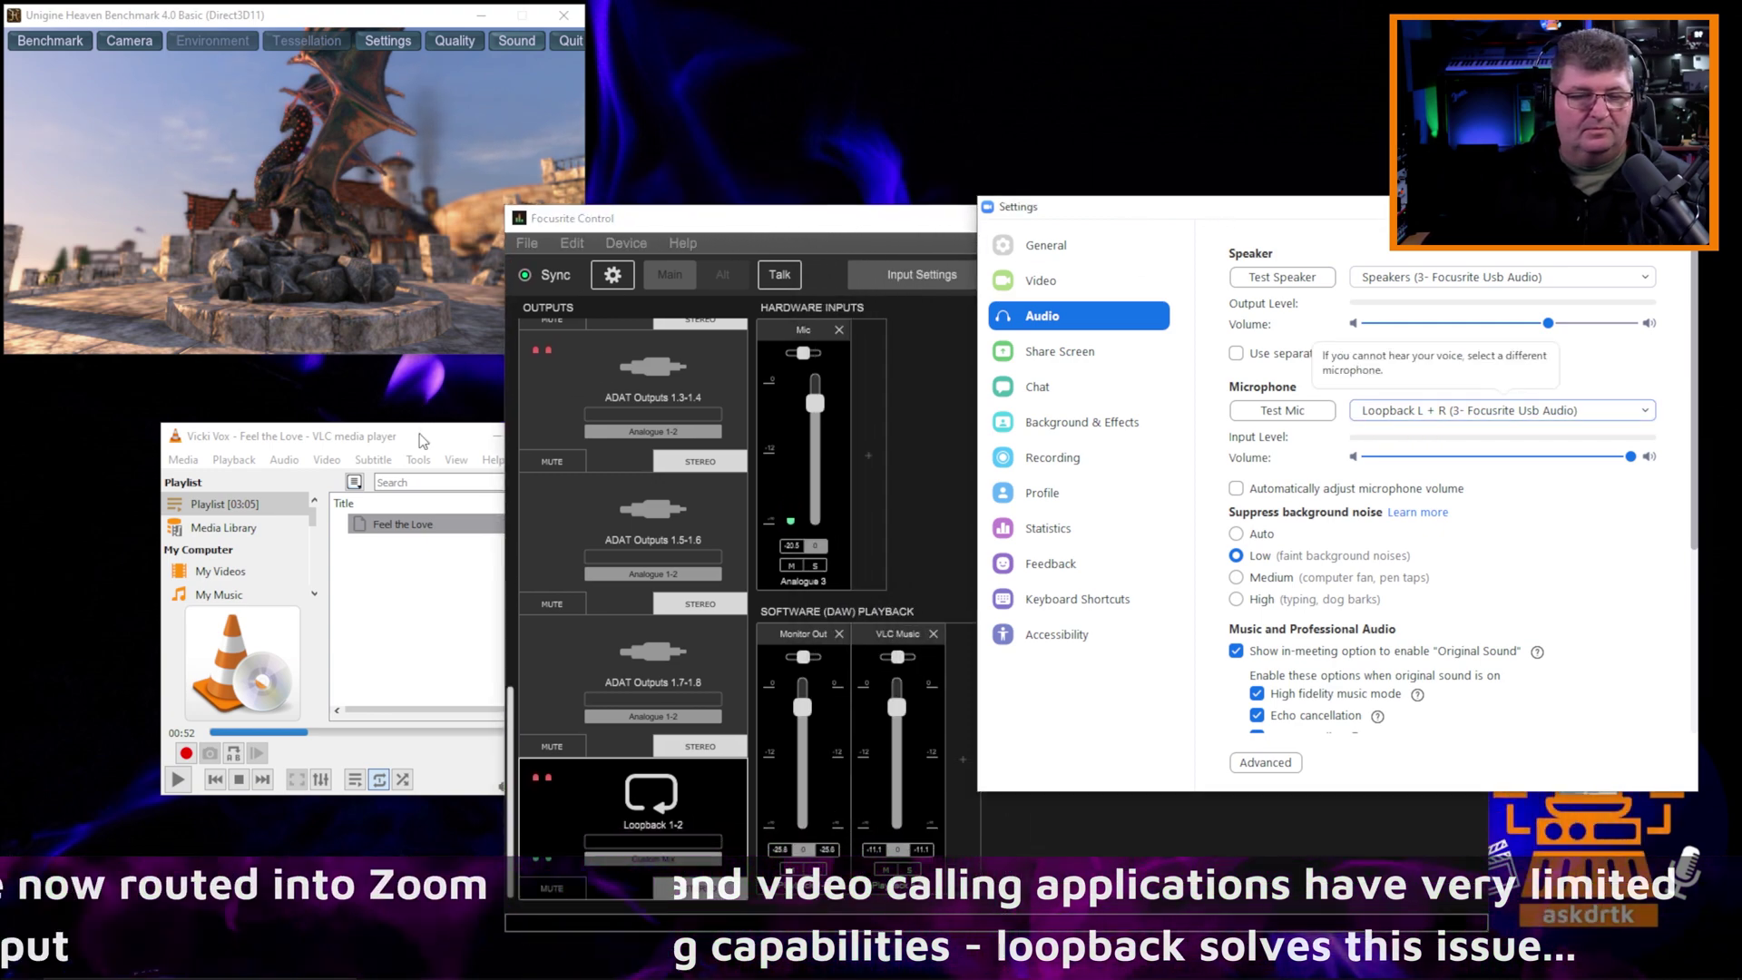
pyautogui.moveTo(423, 441); pyautogui.dragTo(409, 439)
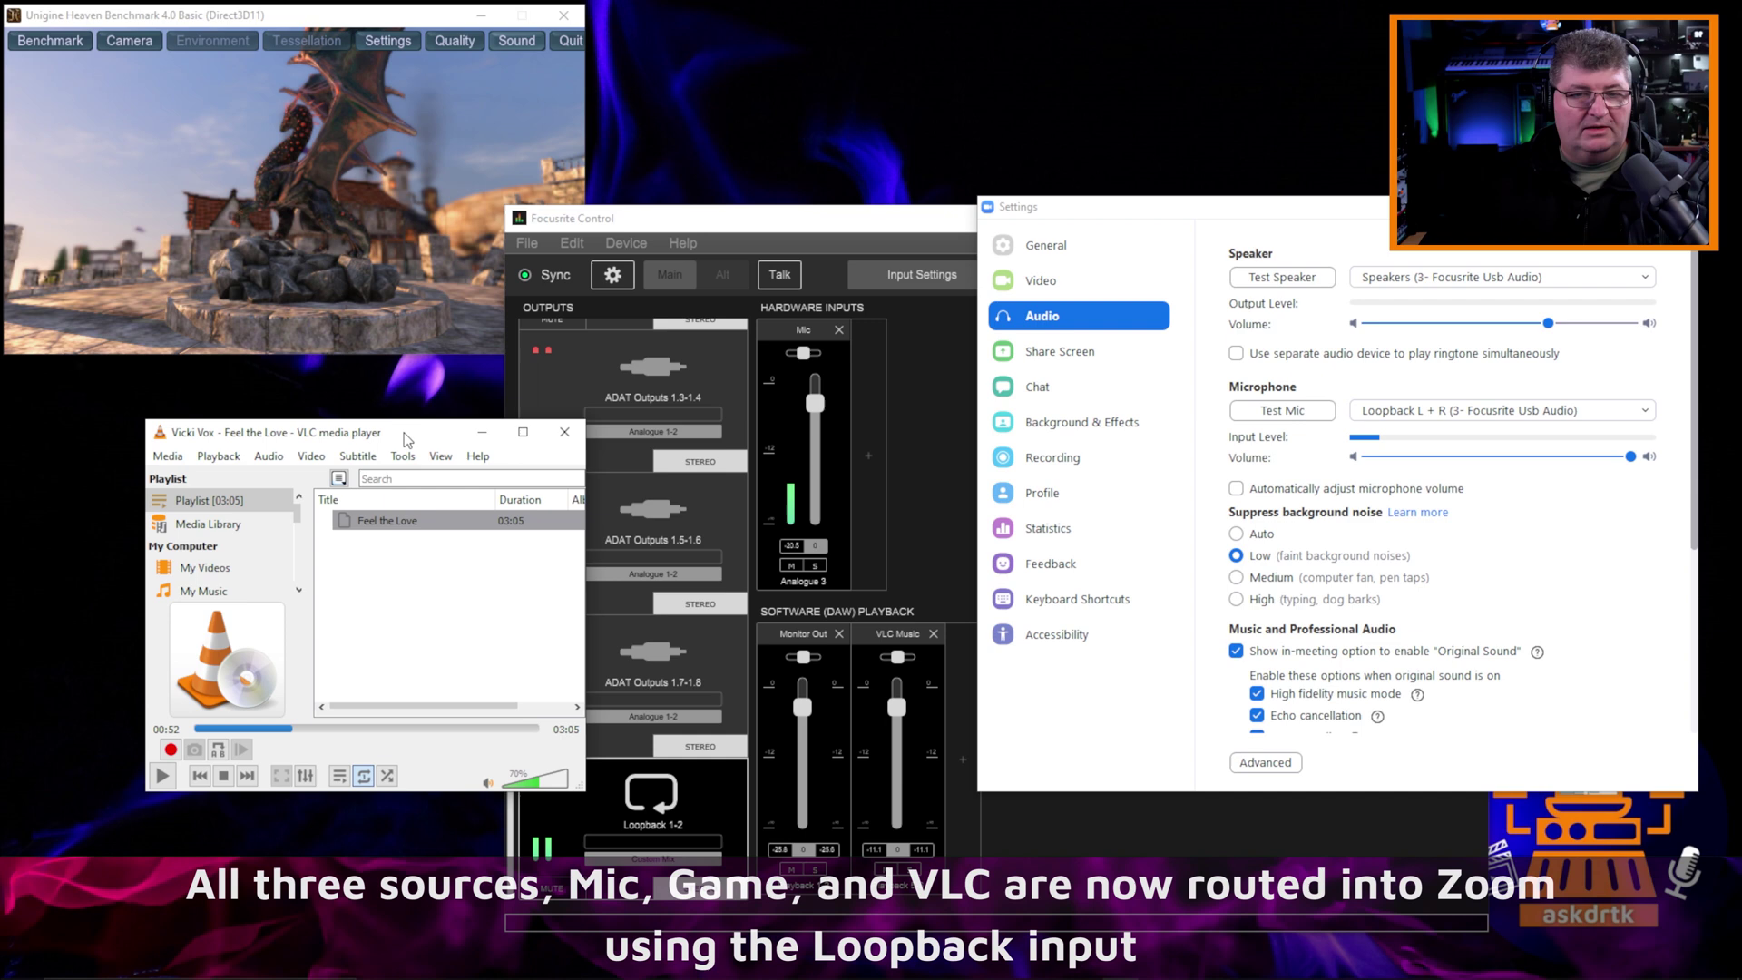
pyautogui.click(514, 45)
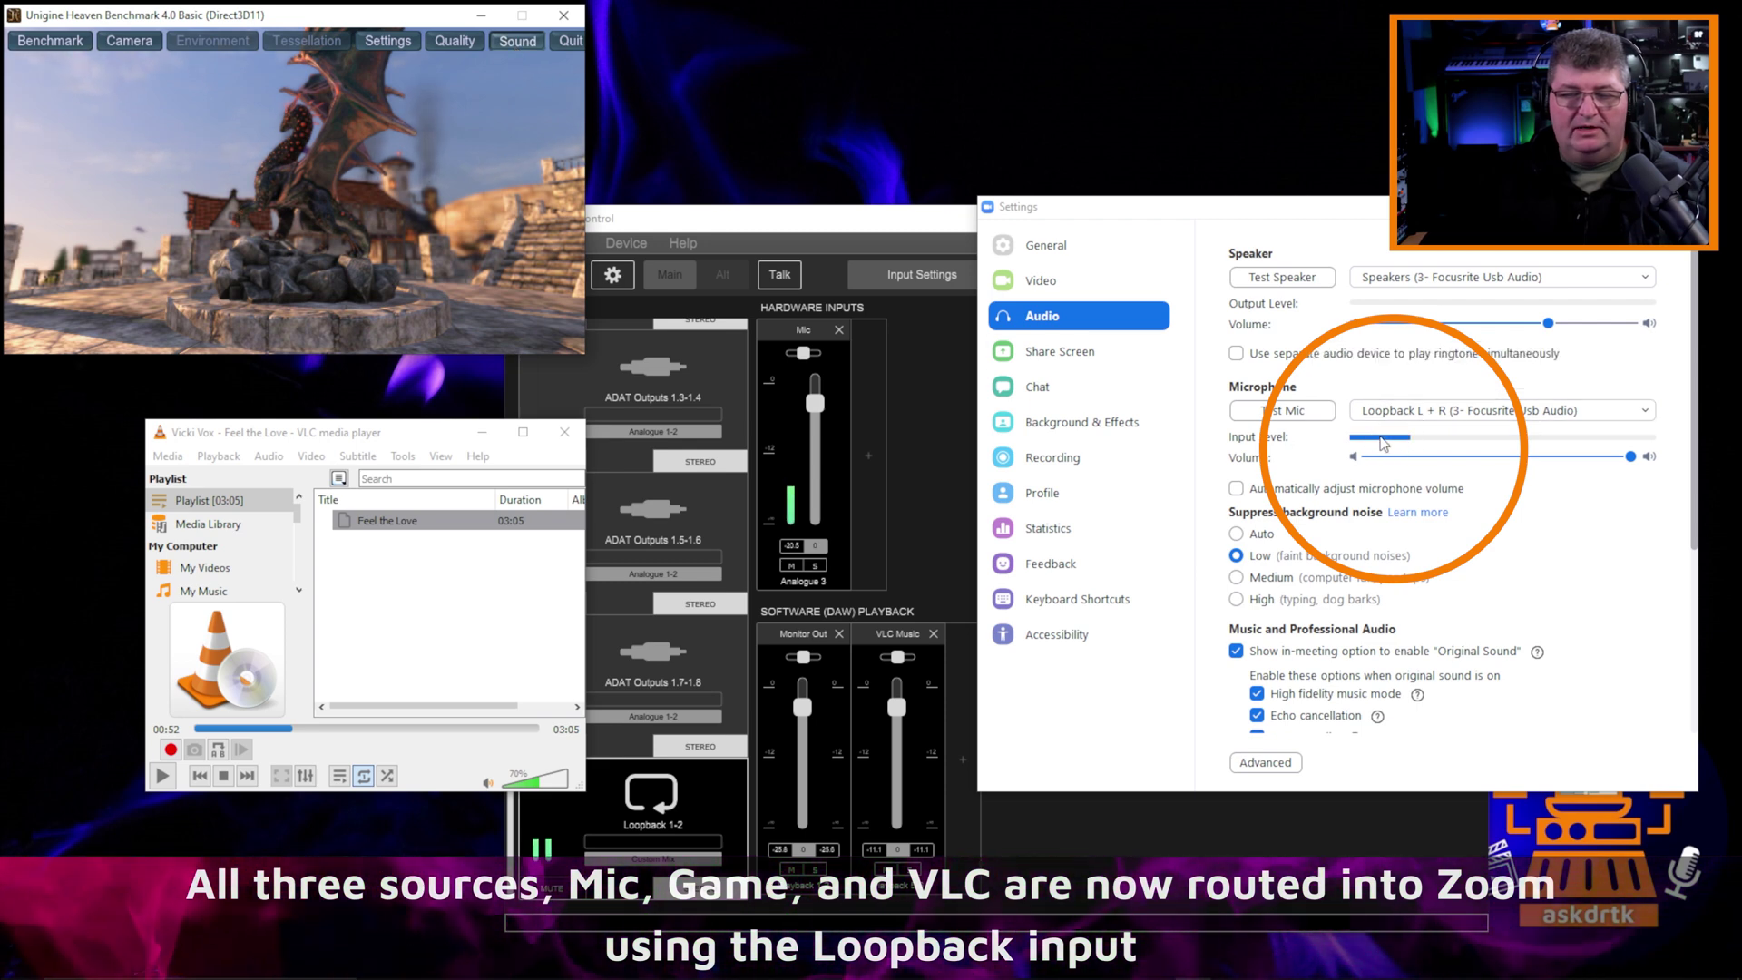
pyautogui.click(161, 776)
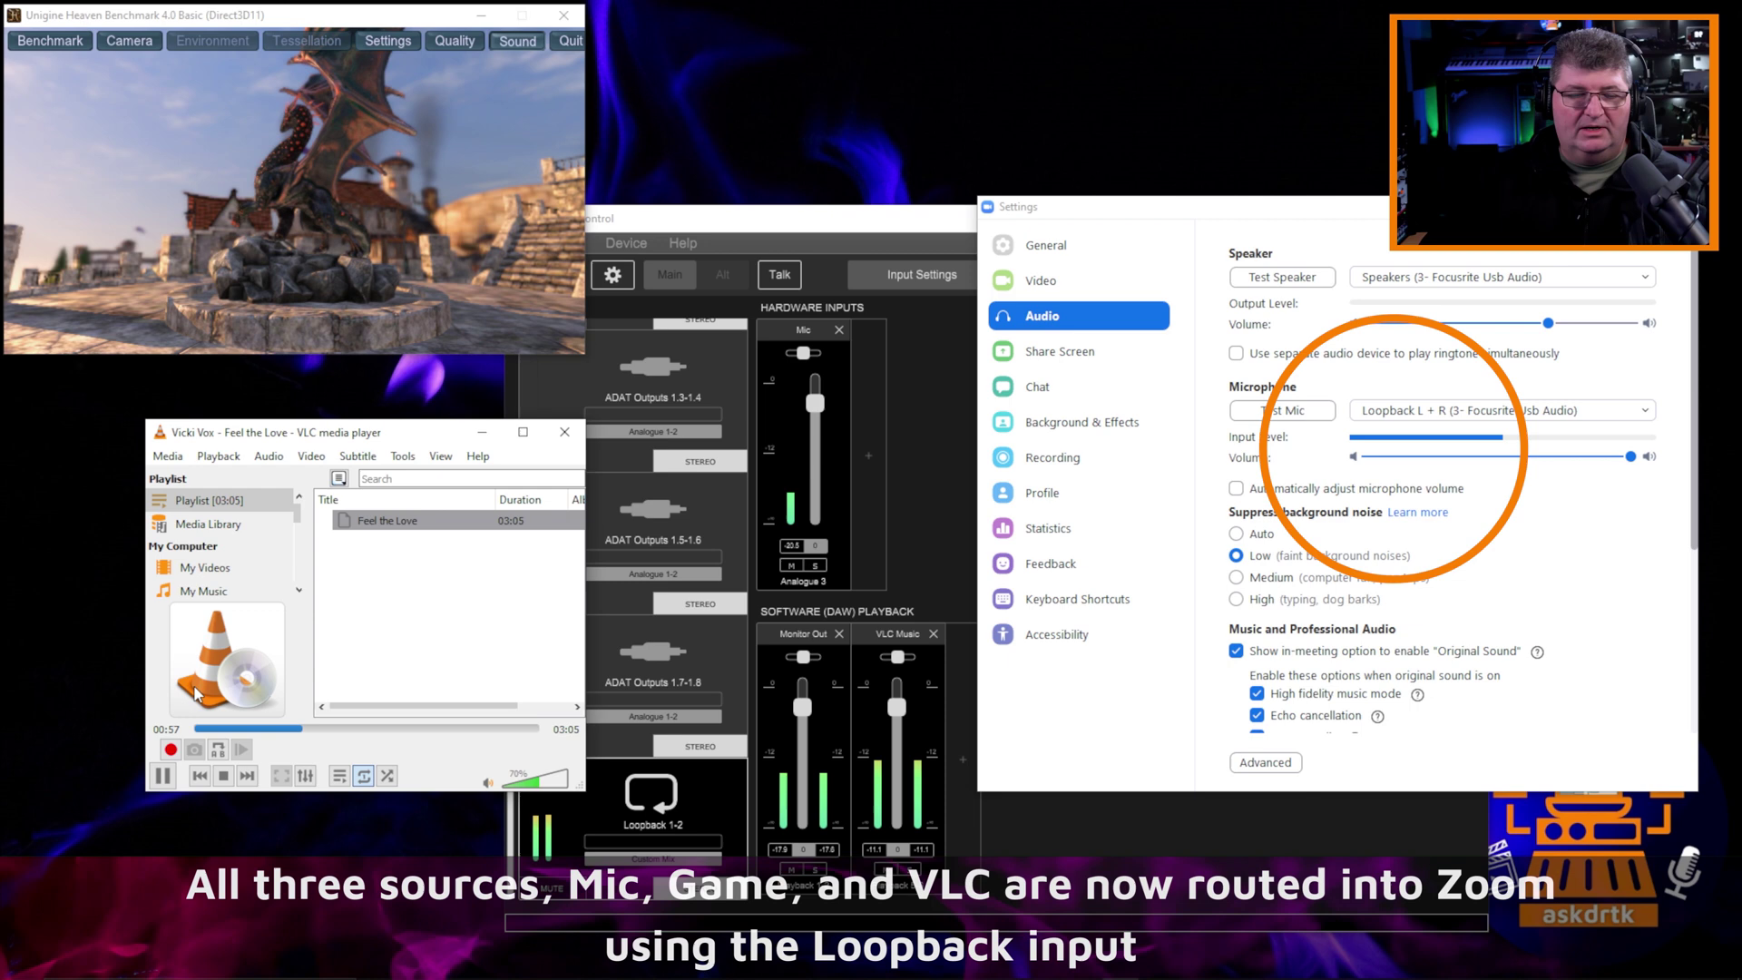
pyautogui.click(150, 777)
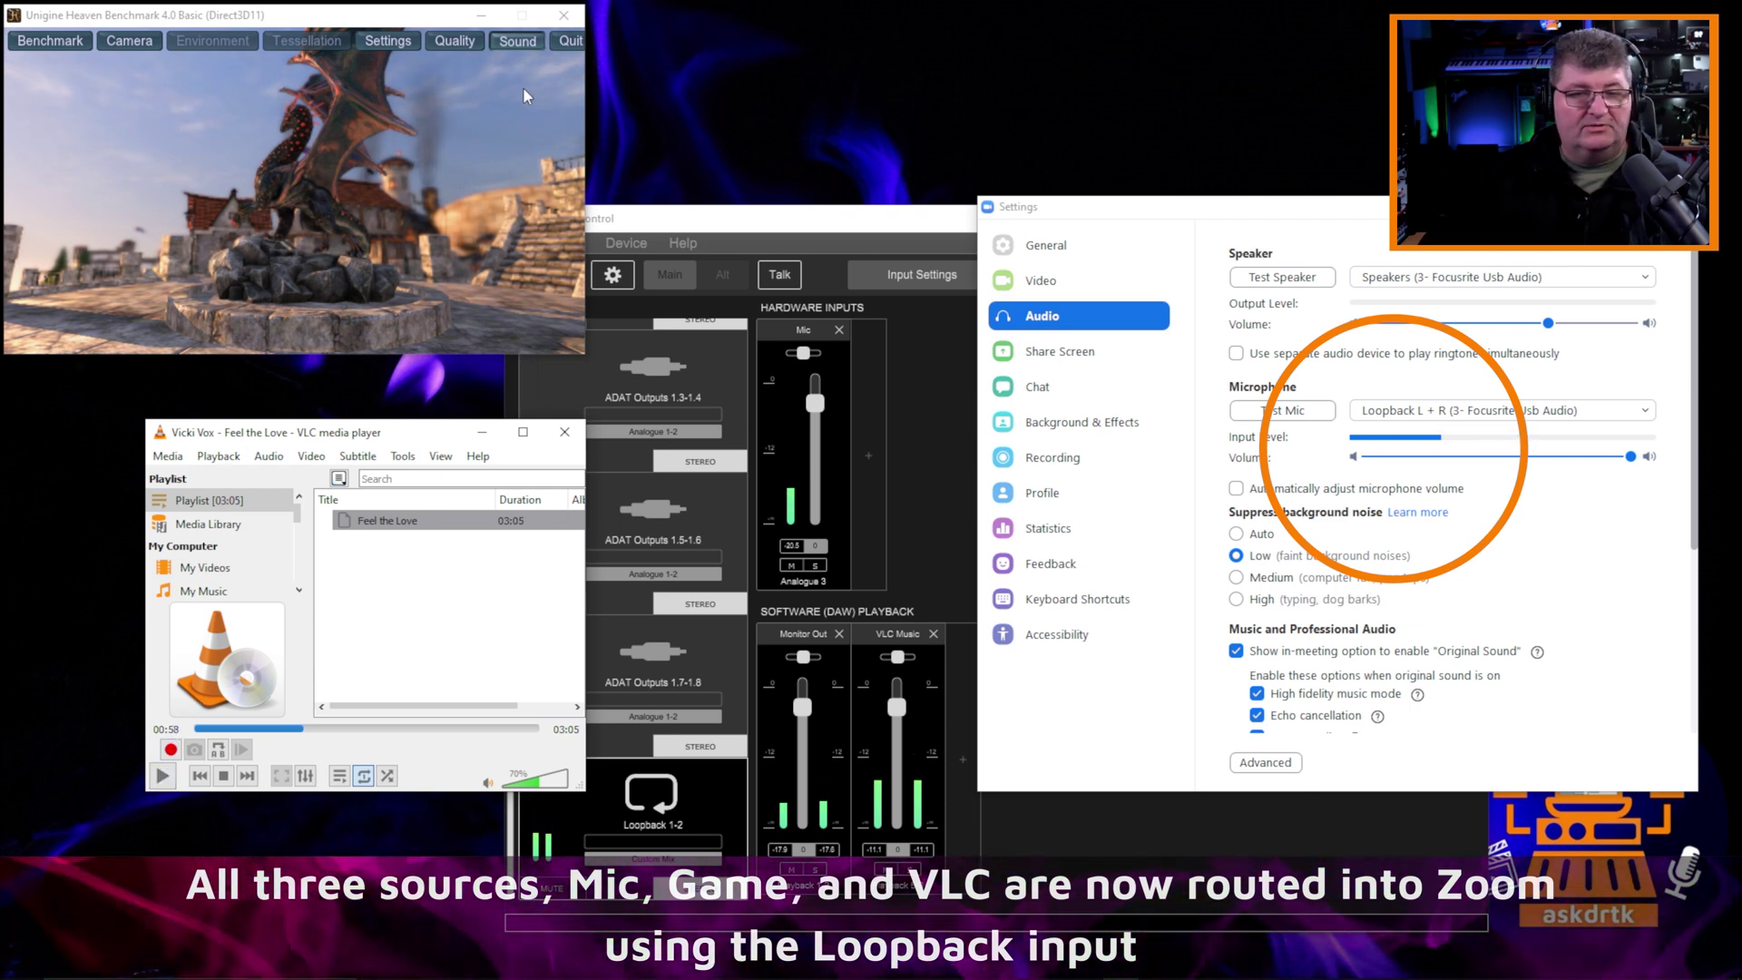
pyautogui.click(518, 41)
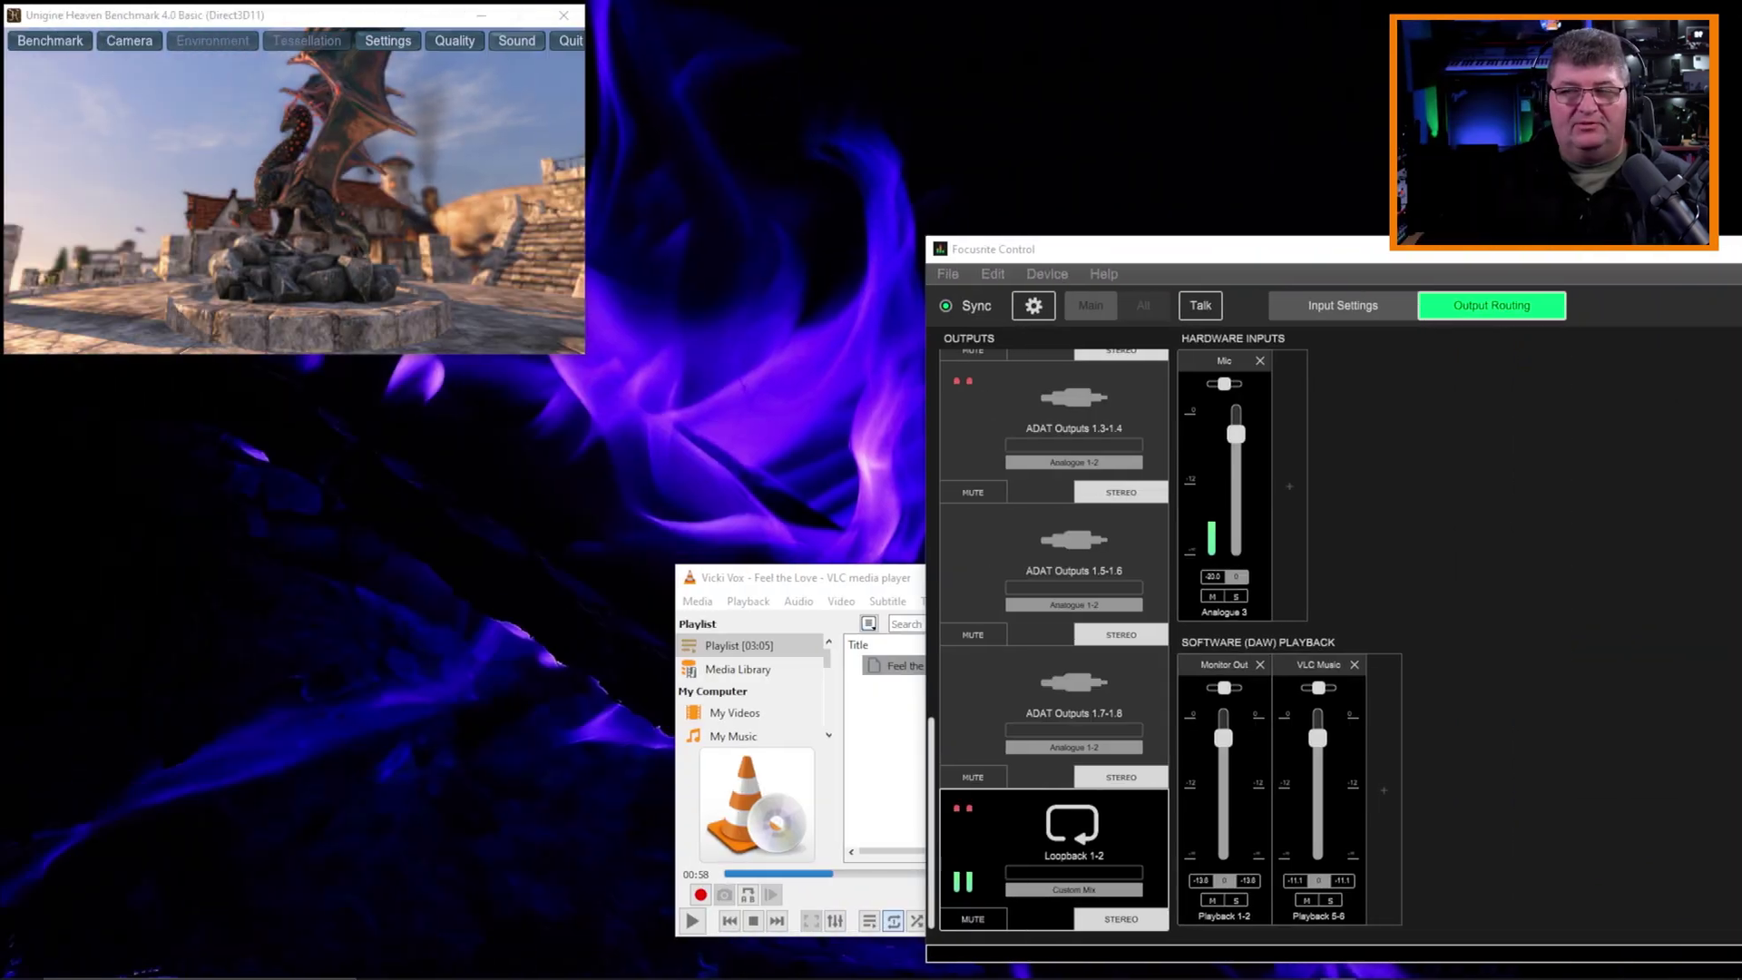
# Set Discord's output device to Playback 7 + 8 (3- Focusrite Usb Audio).
pyautogui.moveTo(1029, 377); pyautogui.dragTo(515, 402)
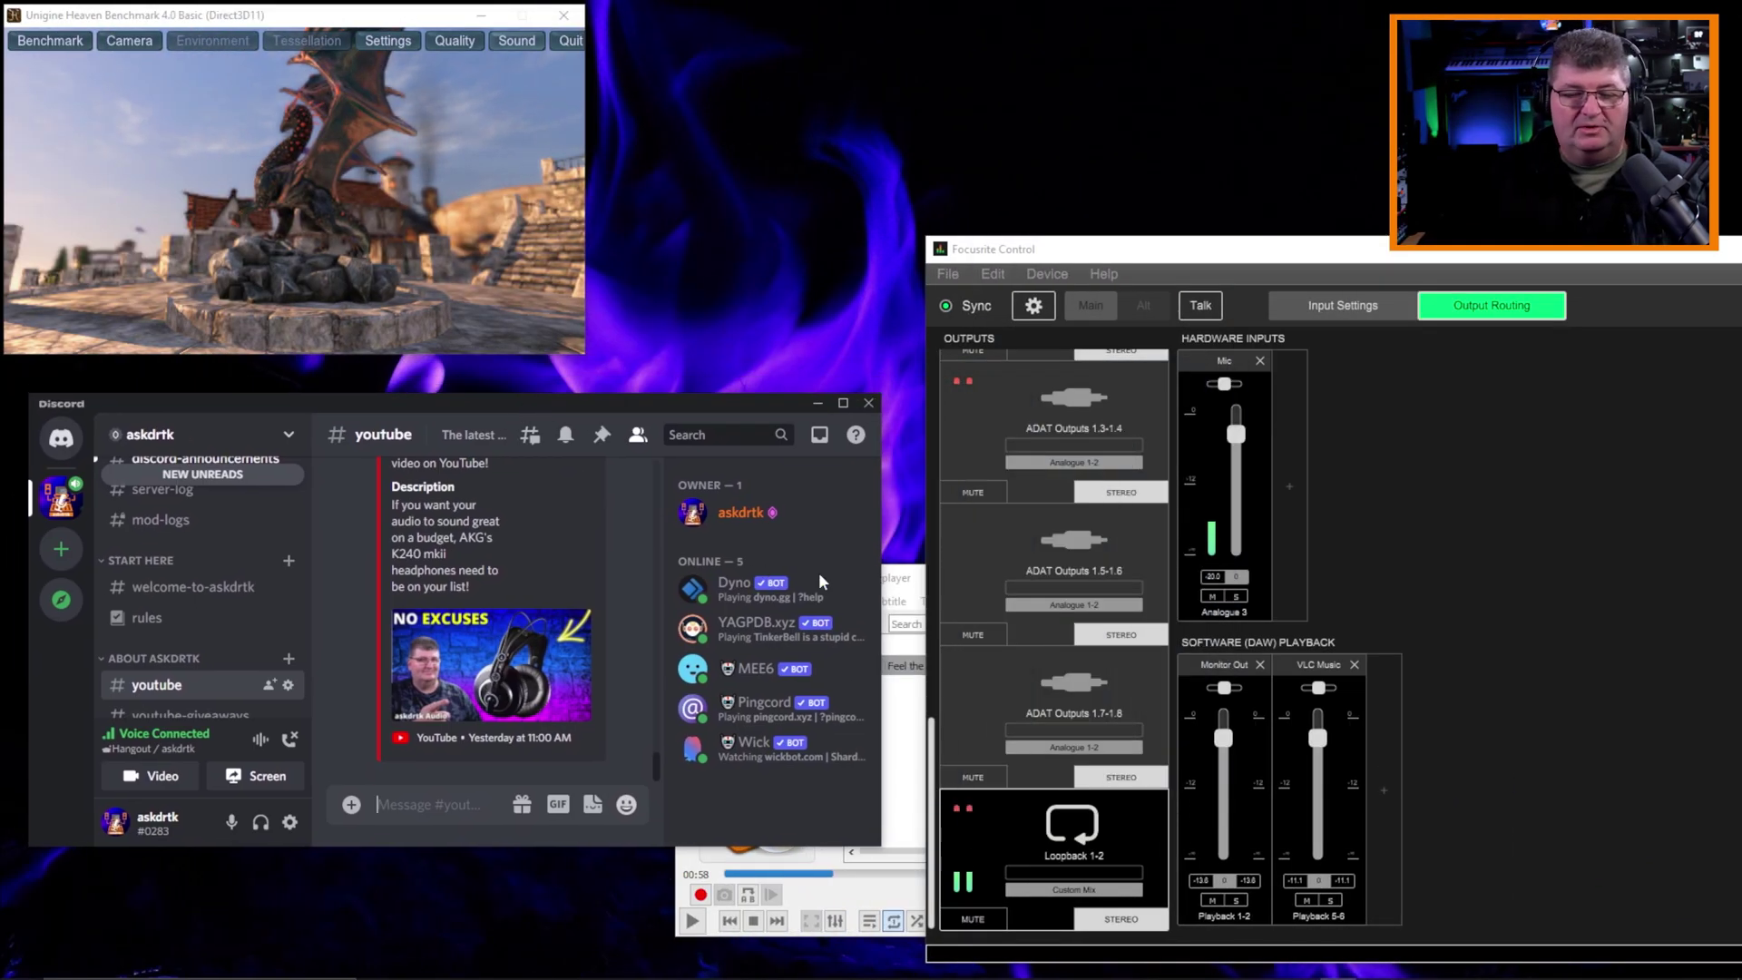
pyautogui.click(896, 591)
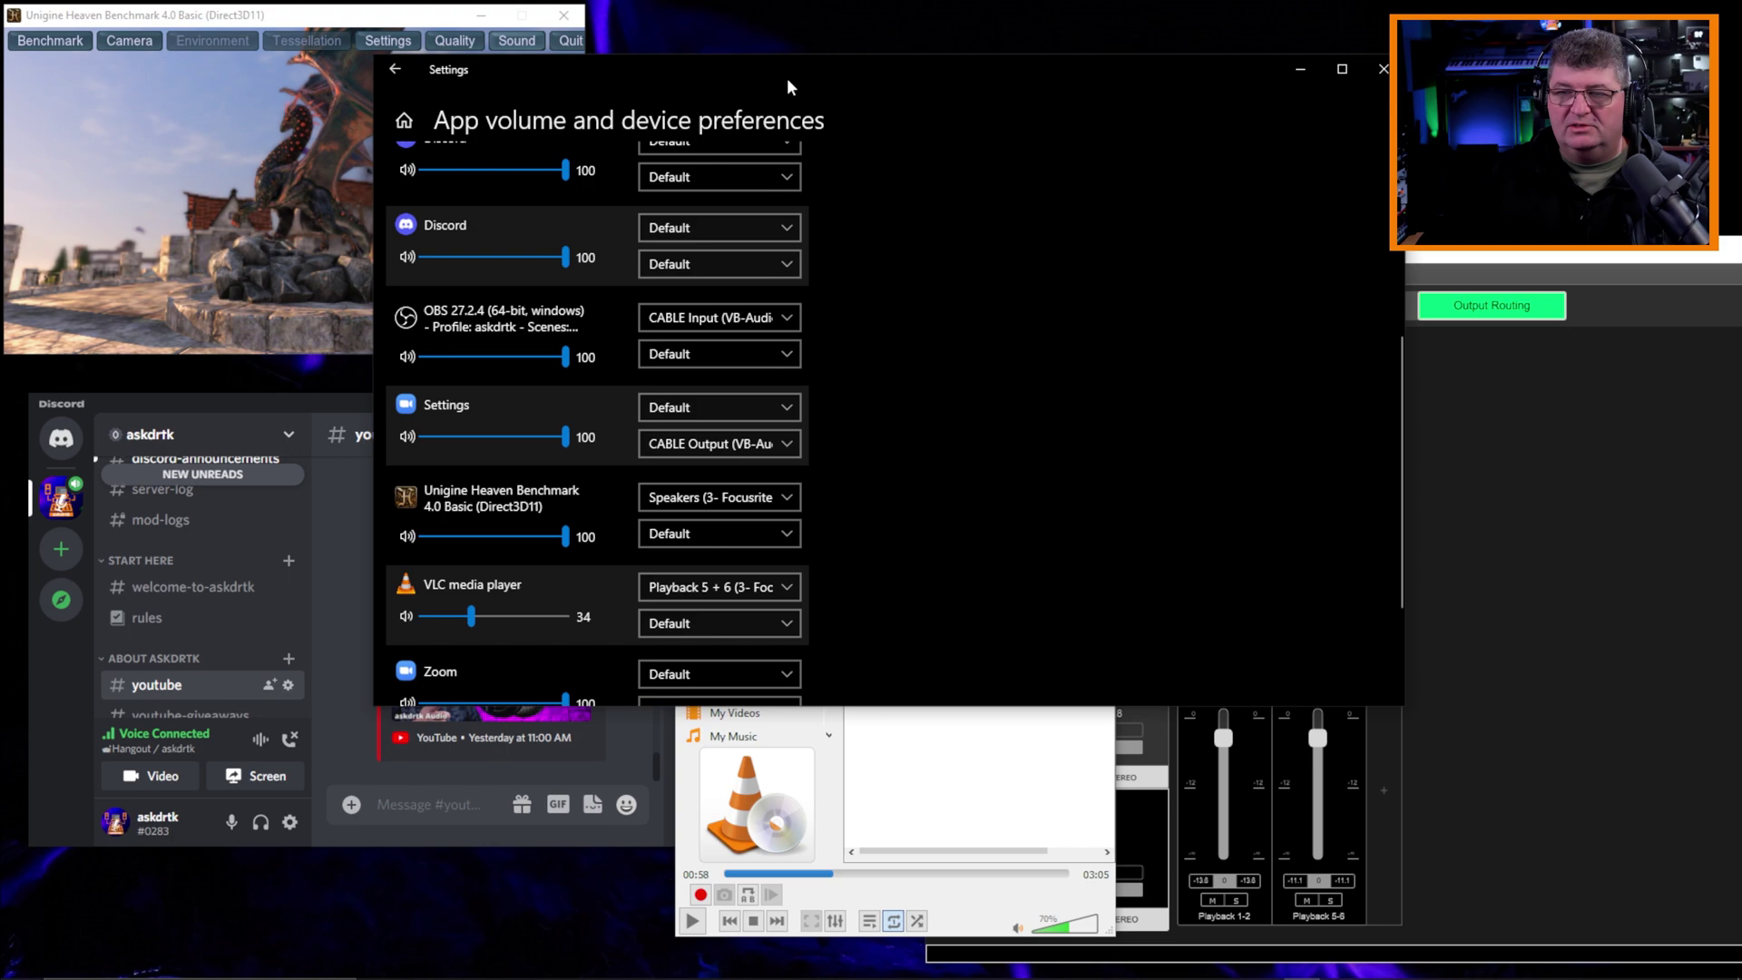
pyautogui.moveTo(788, 81); pyautogui.dragTo(977, 88)
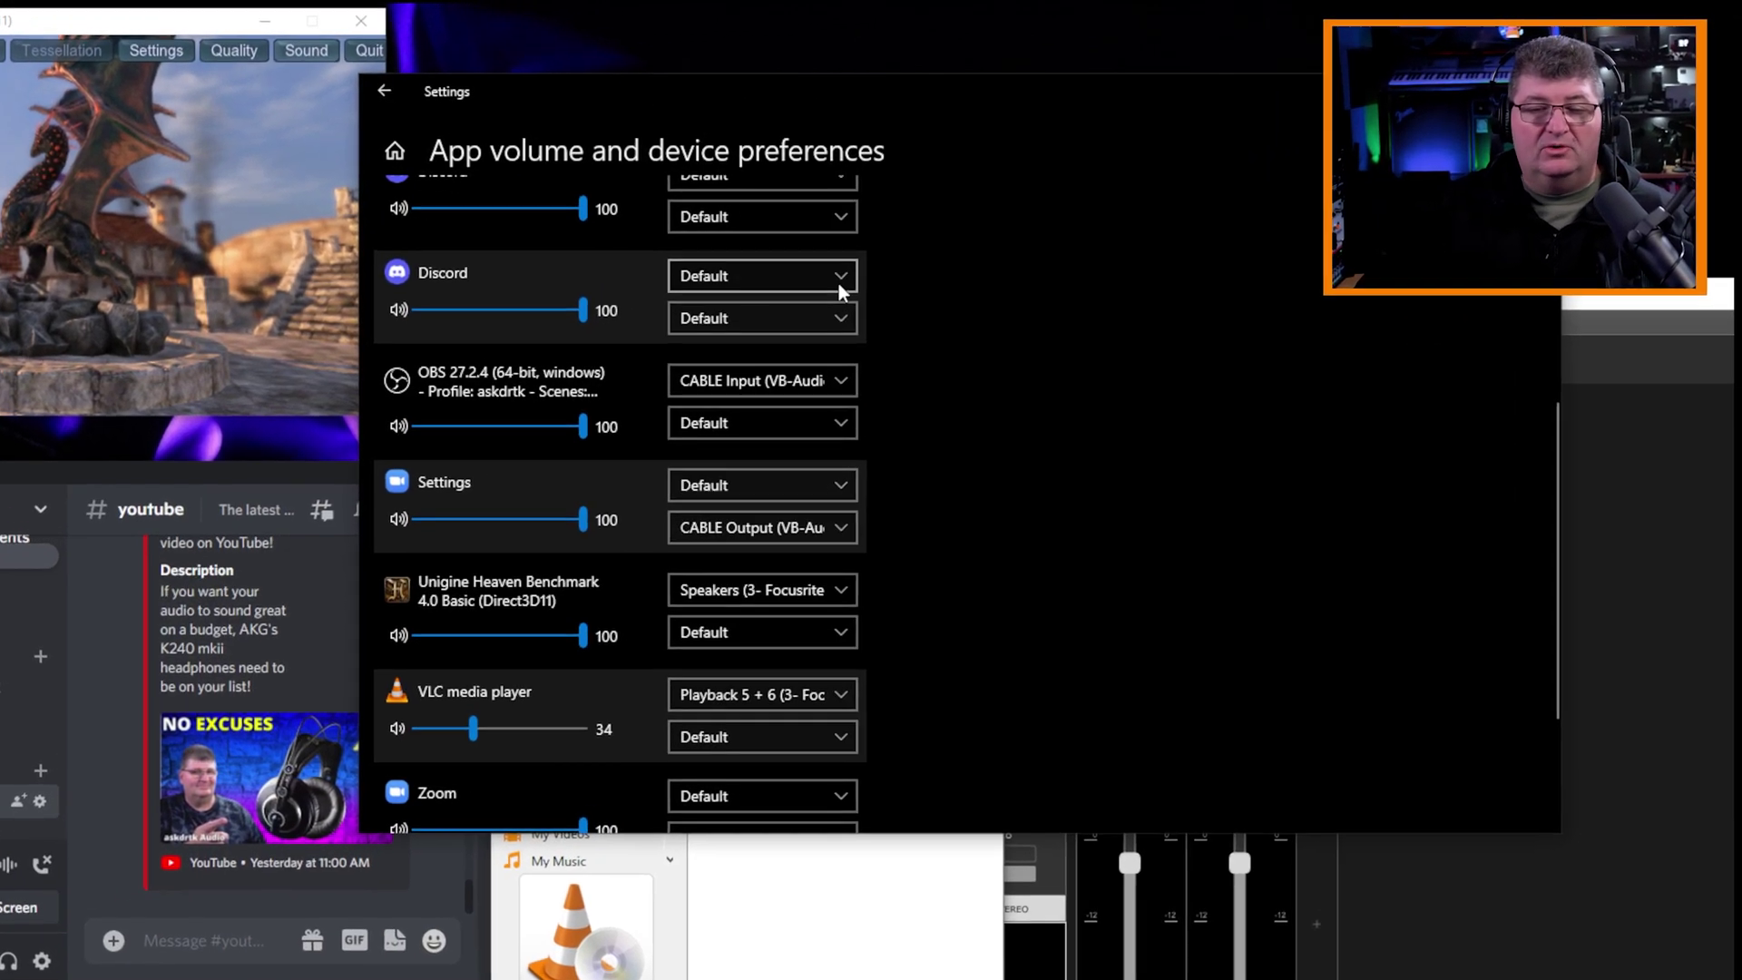
pyautogui.click(971, 240)
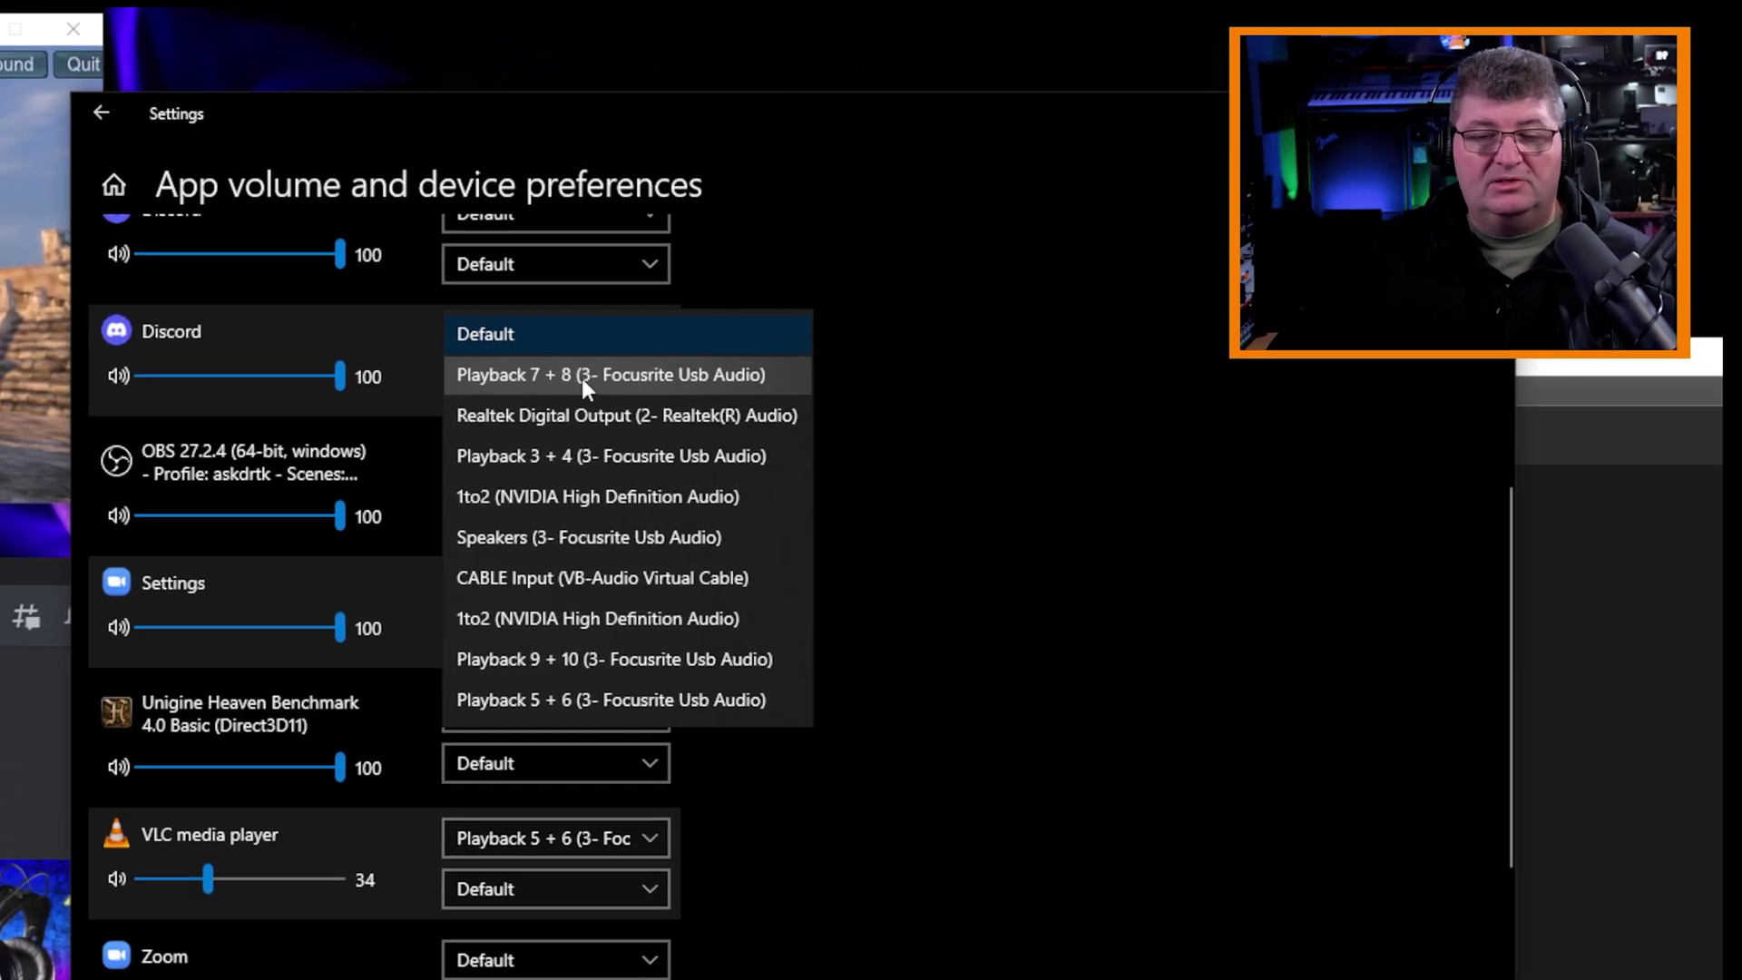
pyautogui.click(732, 332)
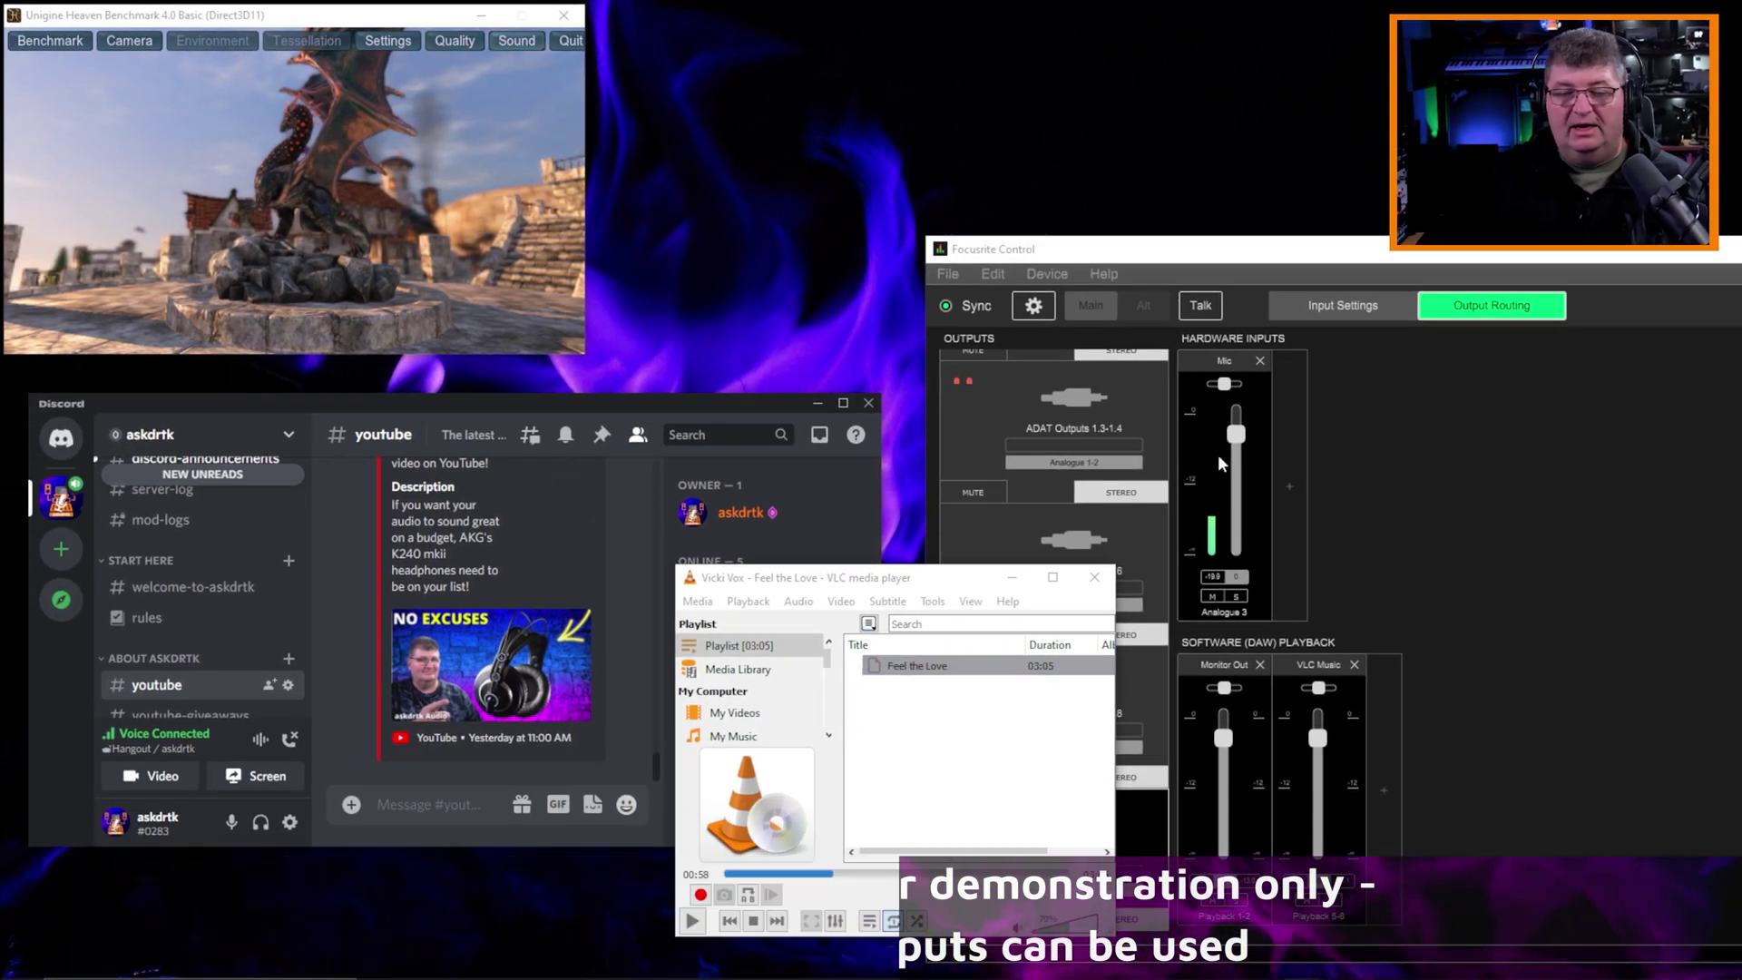
# Add a Playback 7-8 channel to the Loopback 1-2 mix and name it Discord.
pyautogui.moveTo(1401, 255); pyautogui.dragTo(994, 221)
pyautogui.click(961, 751)
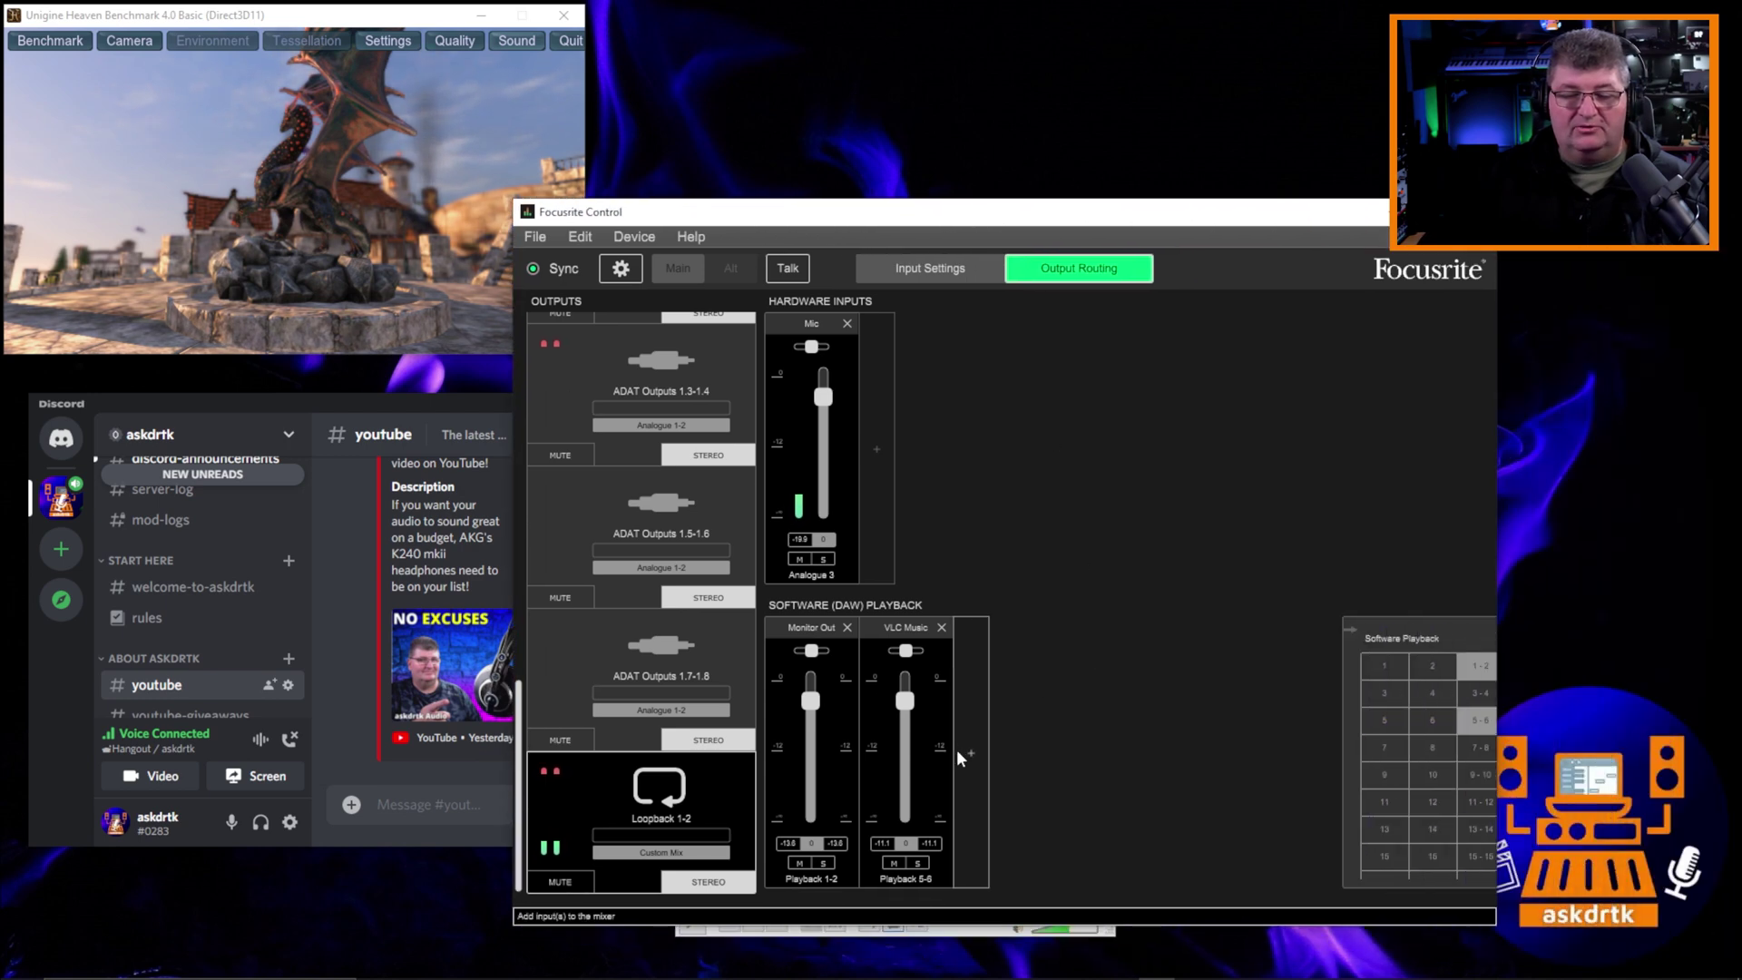
pyautogui.click(1449, 748)
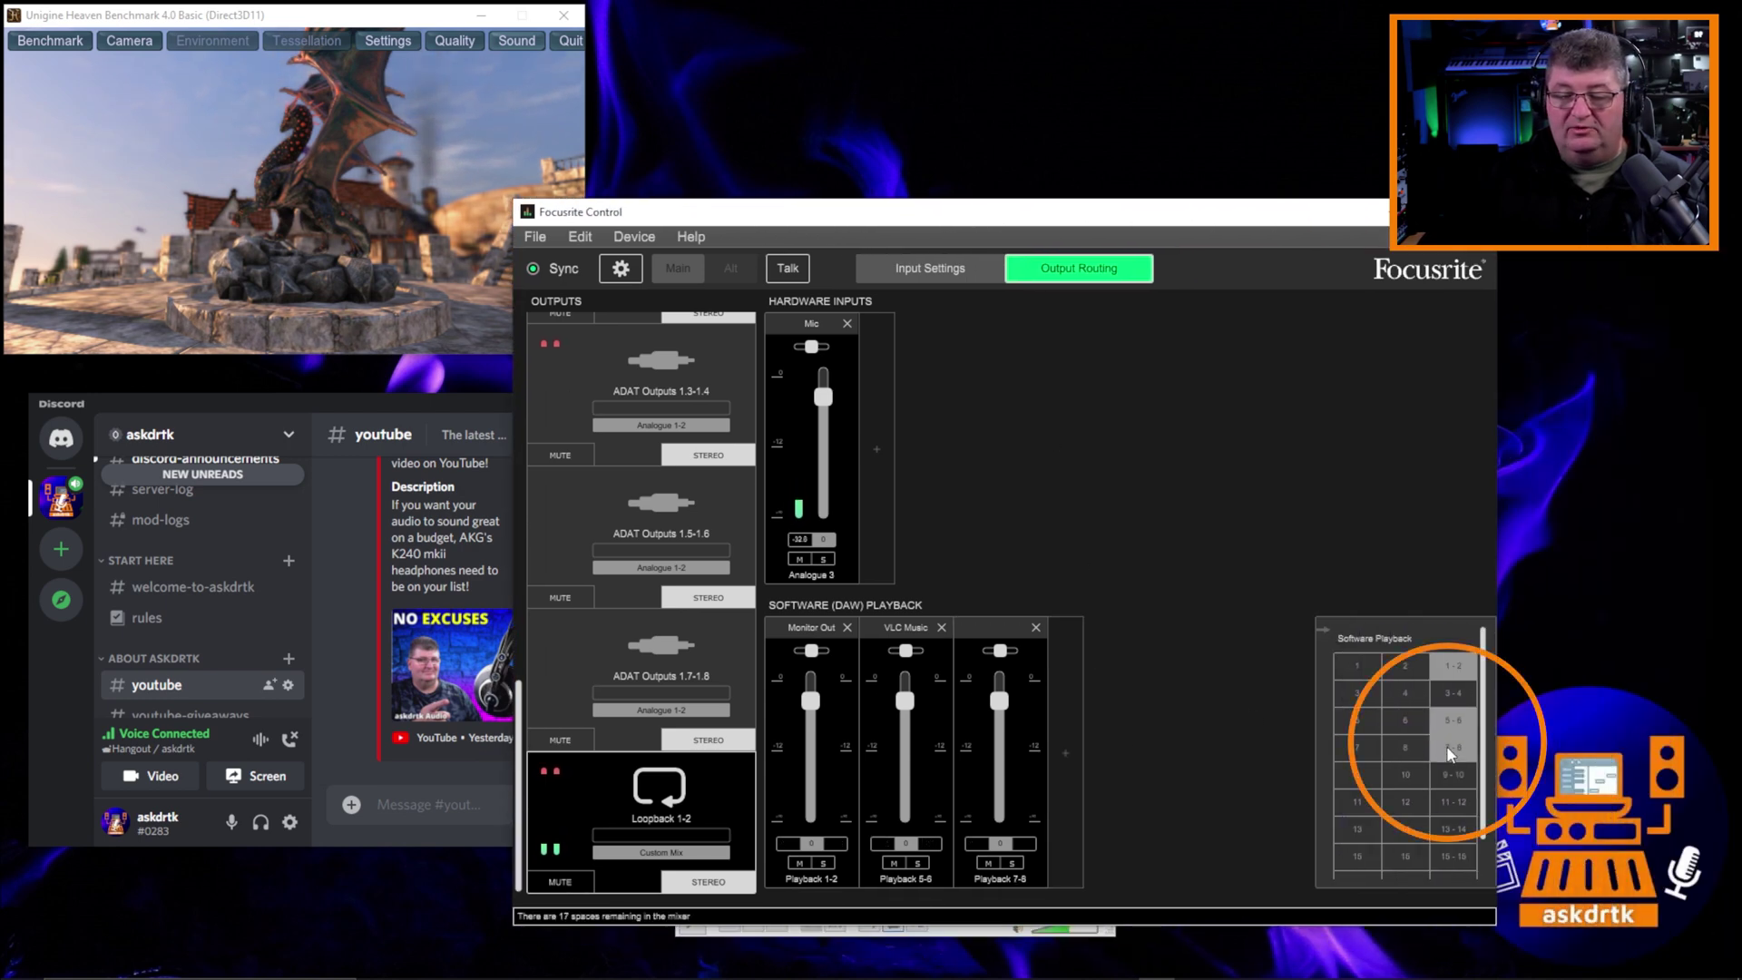
pyautogui.click(1002, 628)
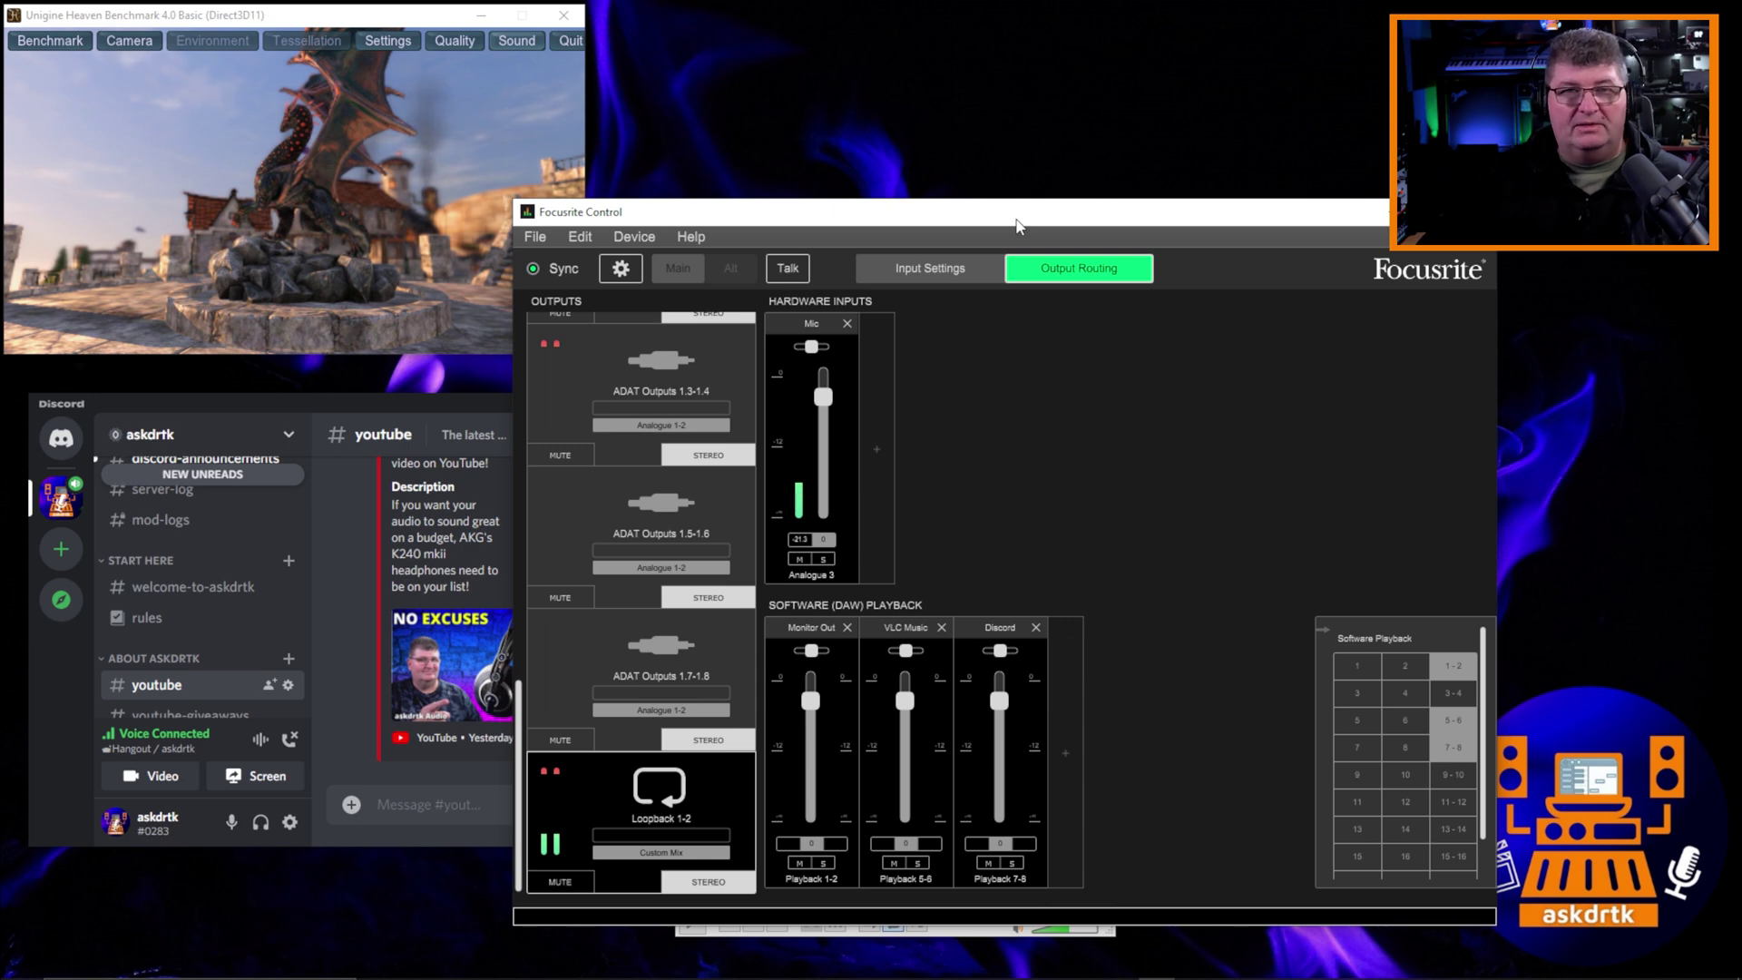
pyautogui.moveTo(961, 228); pyautogui.dragTo(1068, 257)
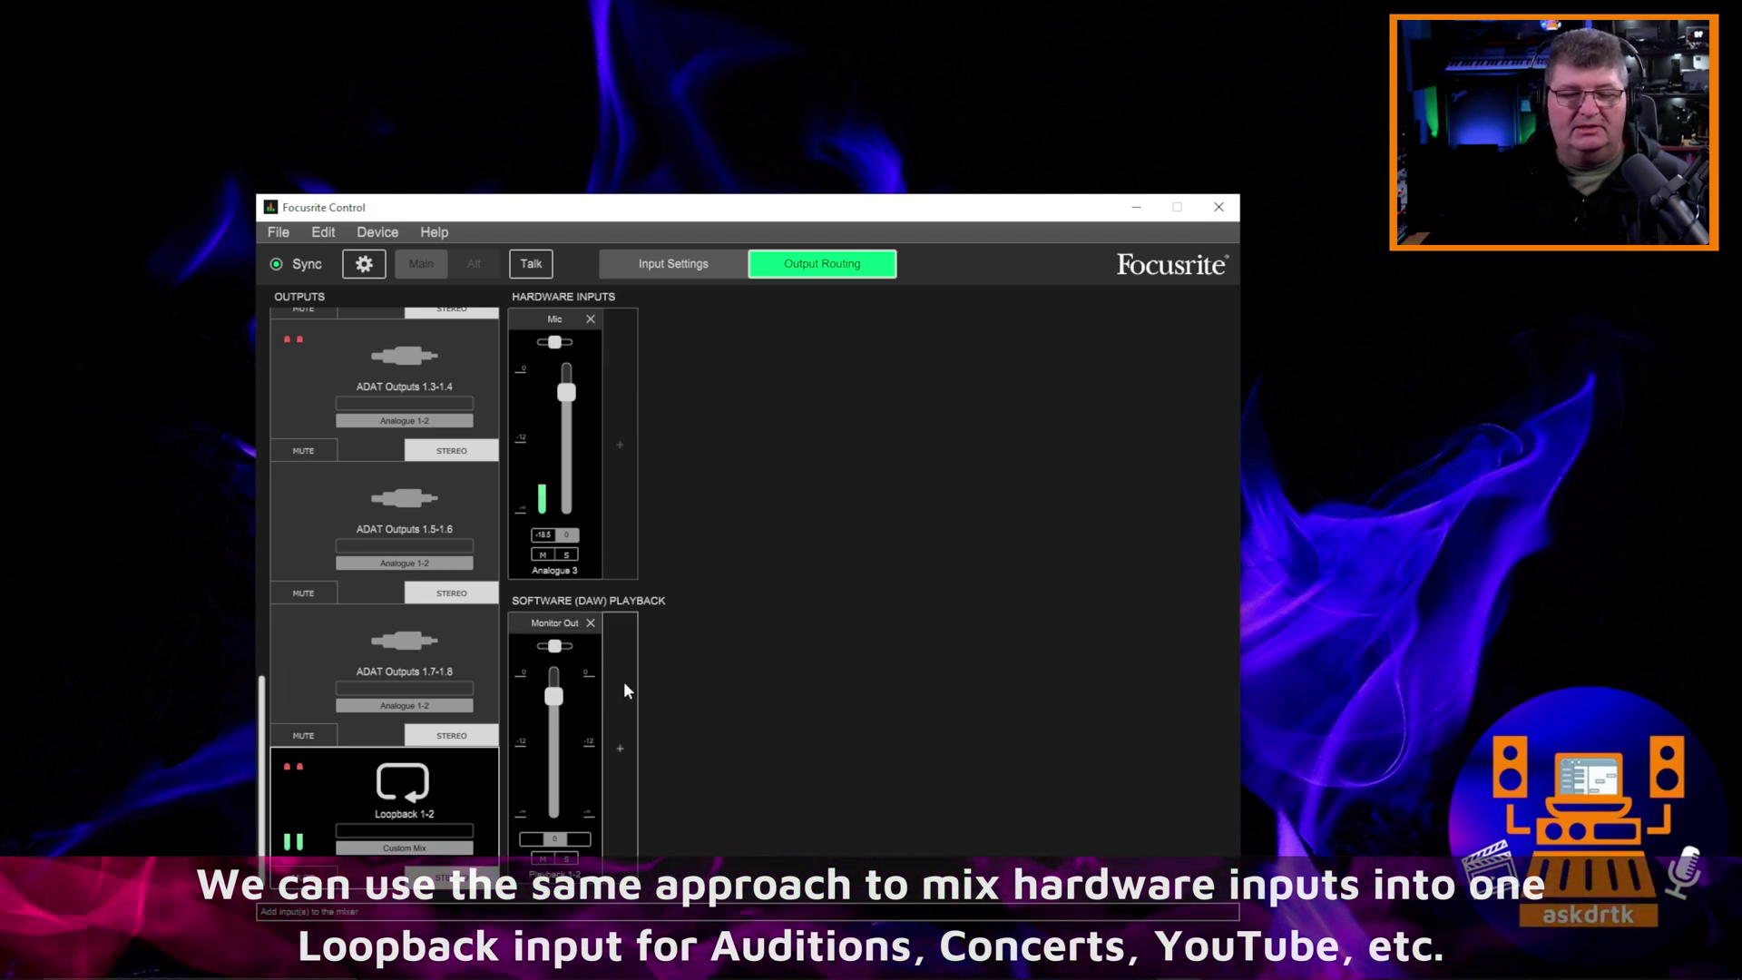
# Add hardware inputs Analogue 1, 2, 4, 5-6 and 7-8 to the Loopback 1-2 mix.
pyautogui.click(625, 440)
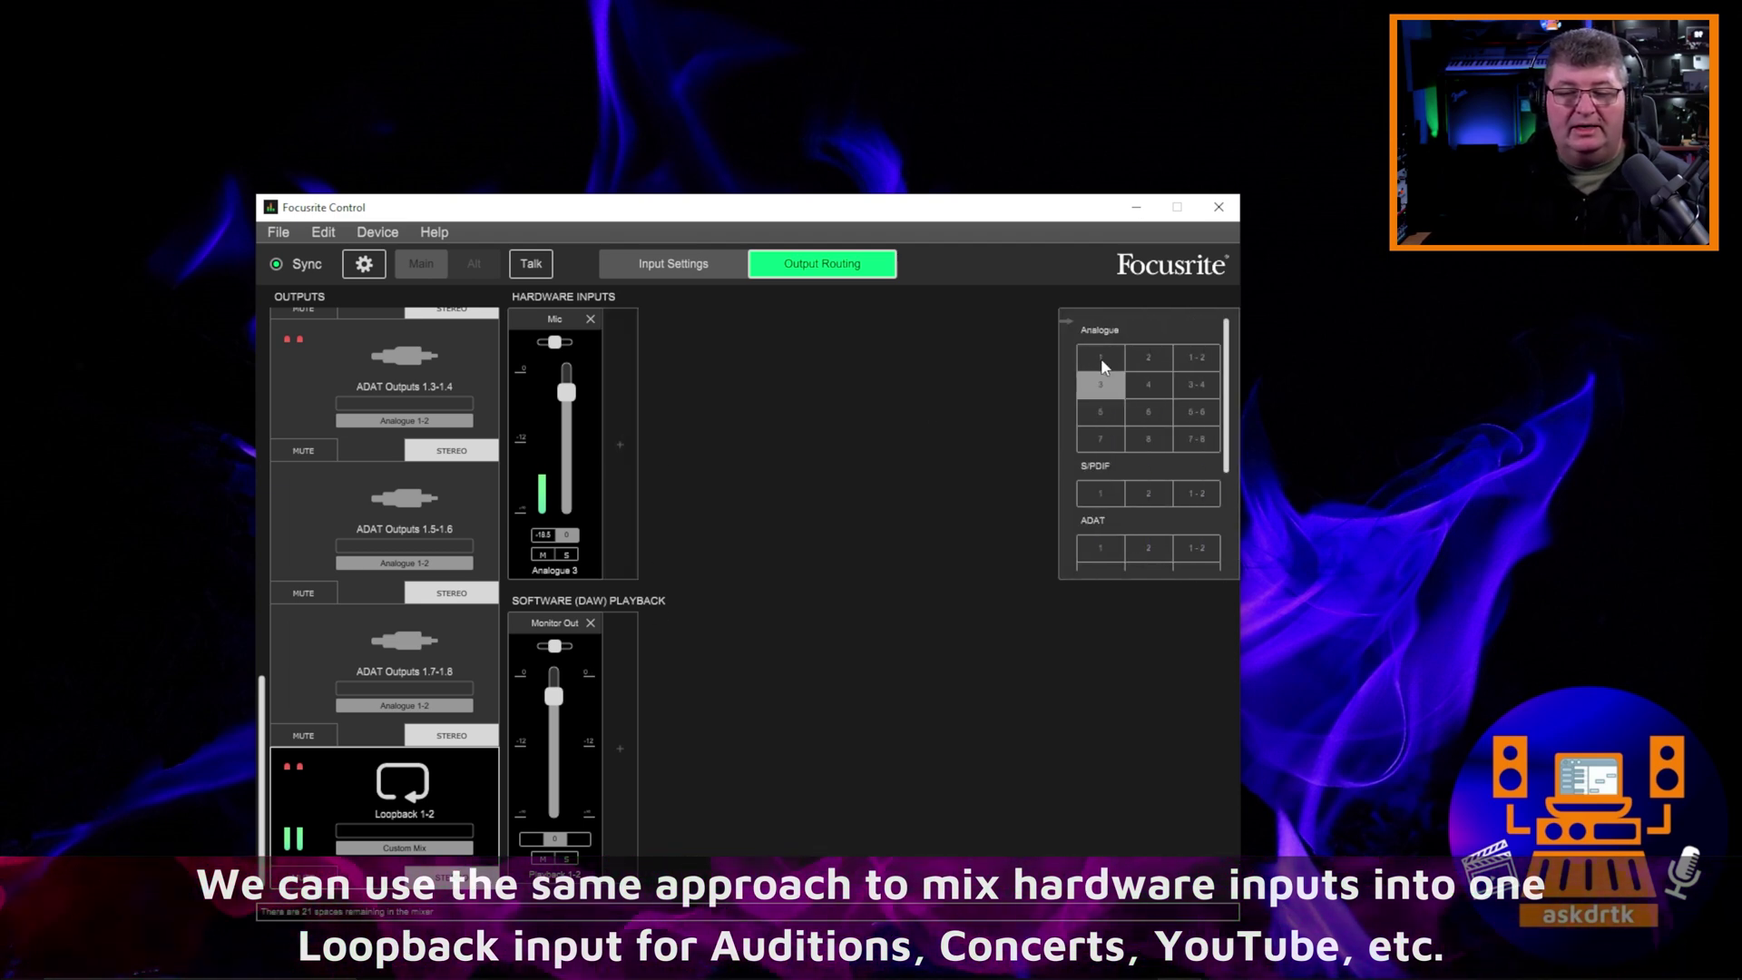
pyautogui.click(1100, 360)
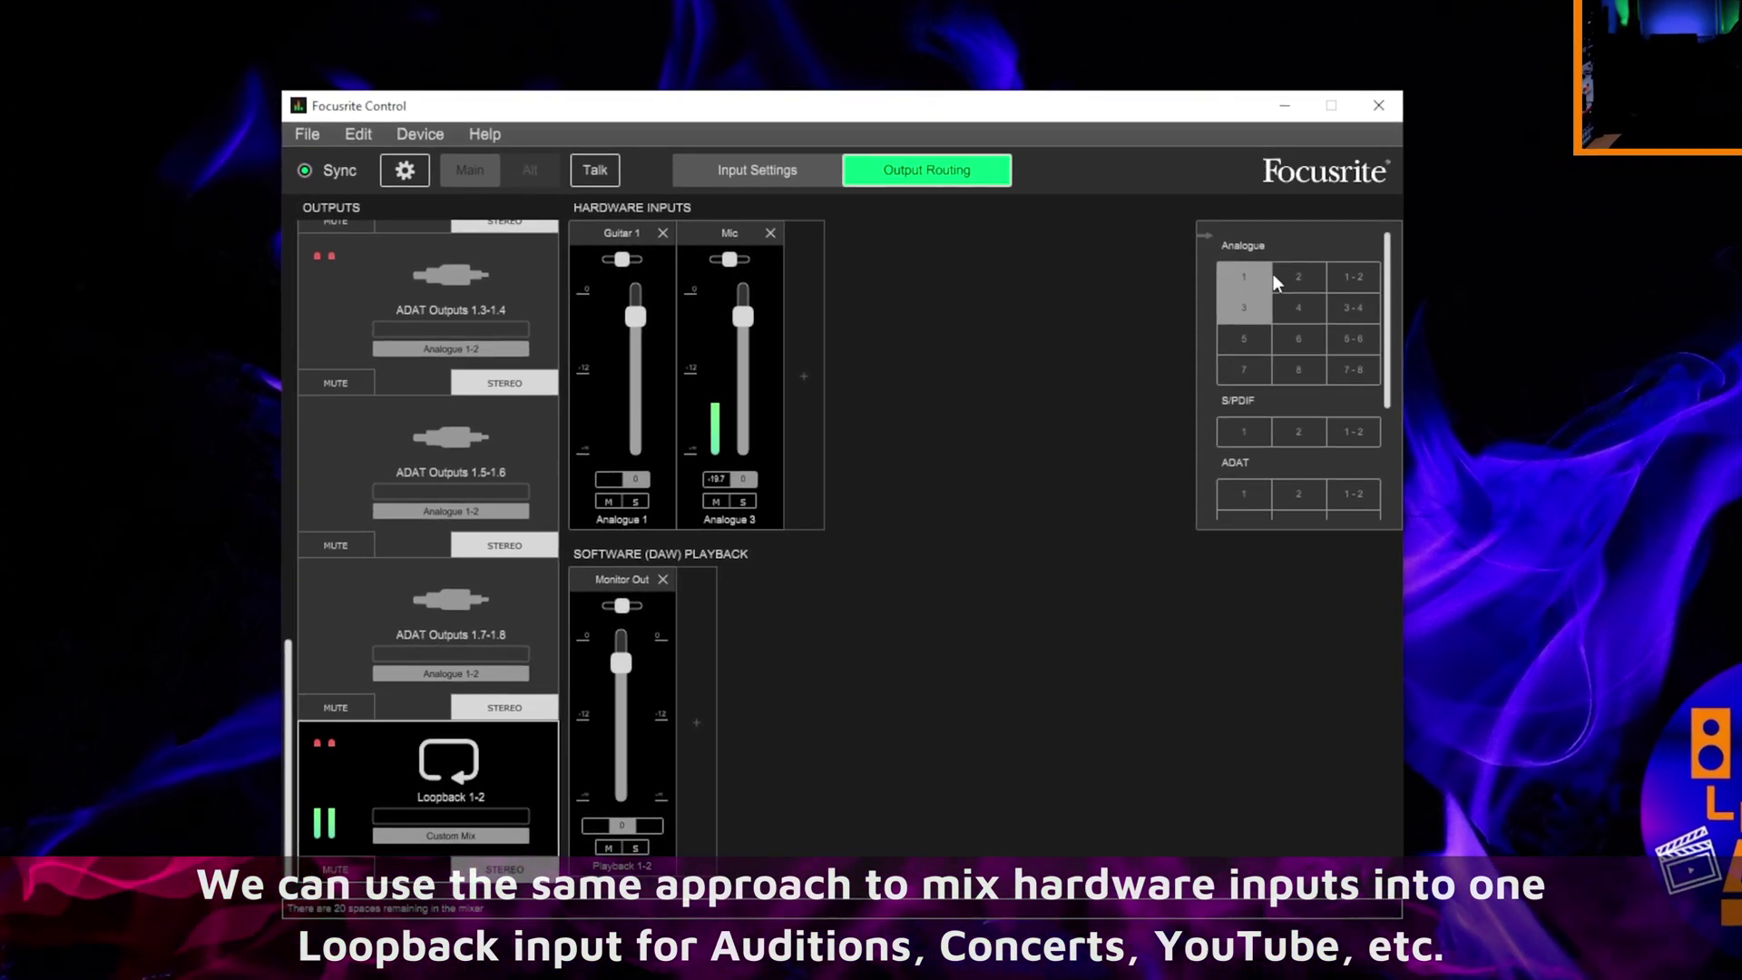
pyautogui.click(1281, 284)
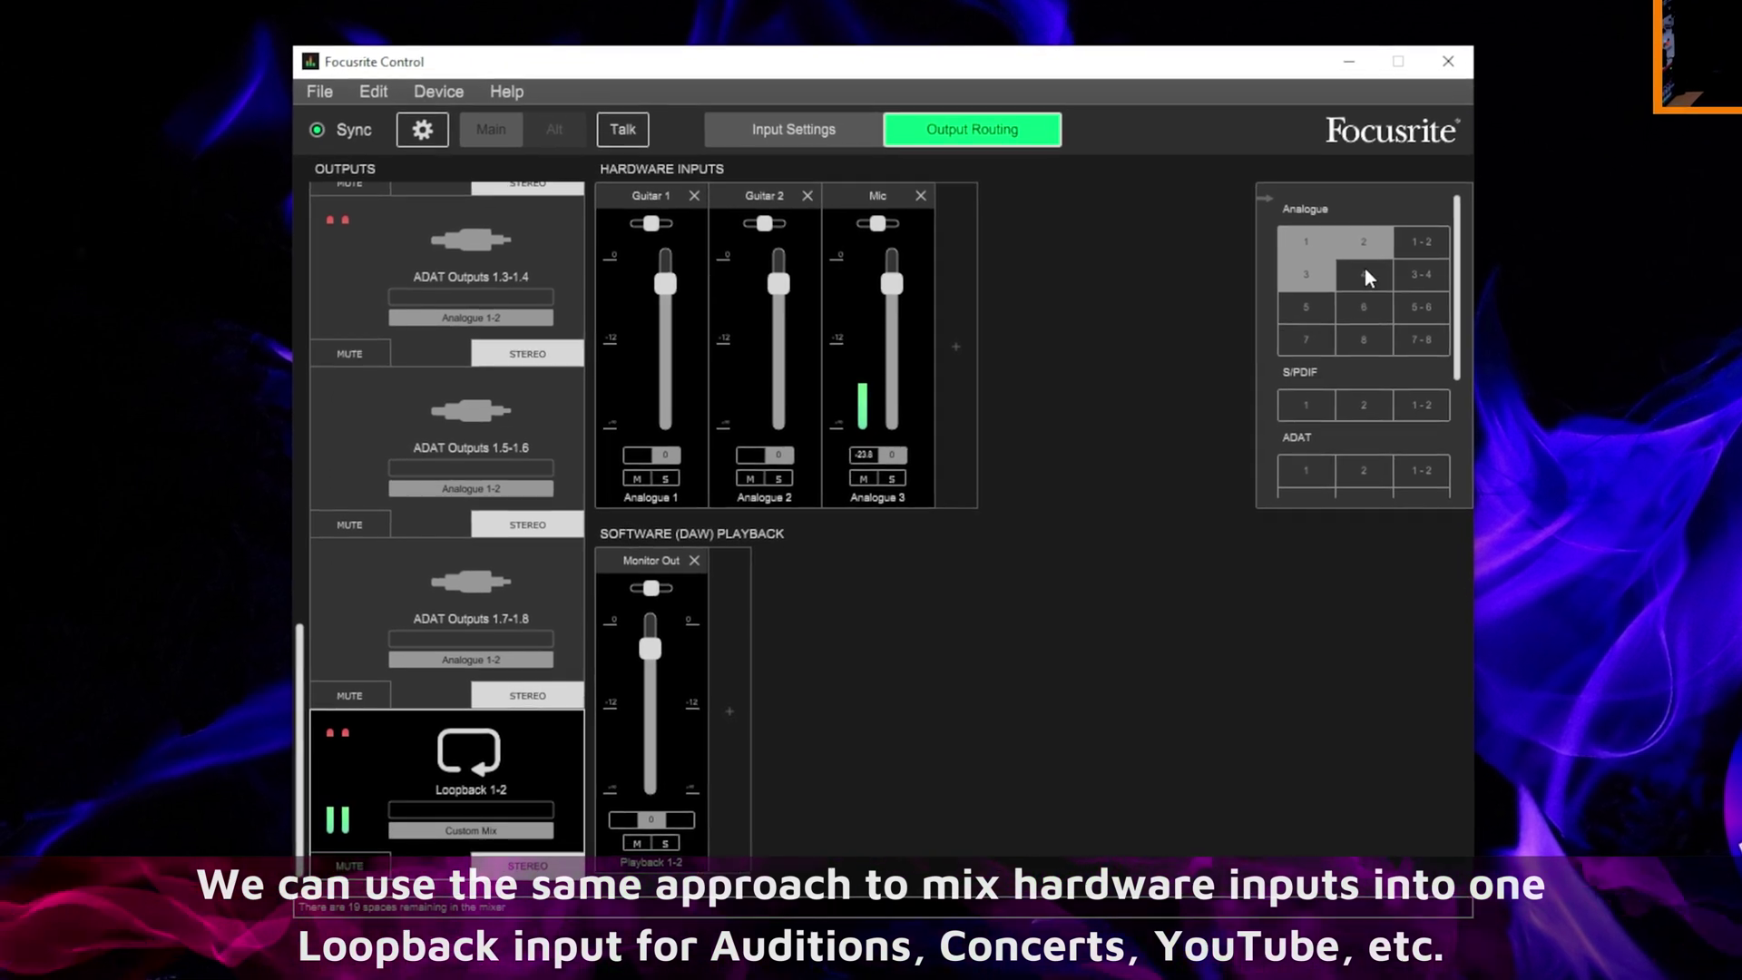
pyautogui.click(1346, 284)
pyautogui.click(1419, 313)
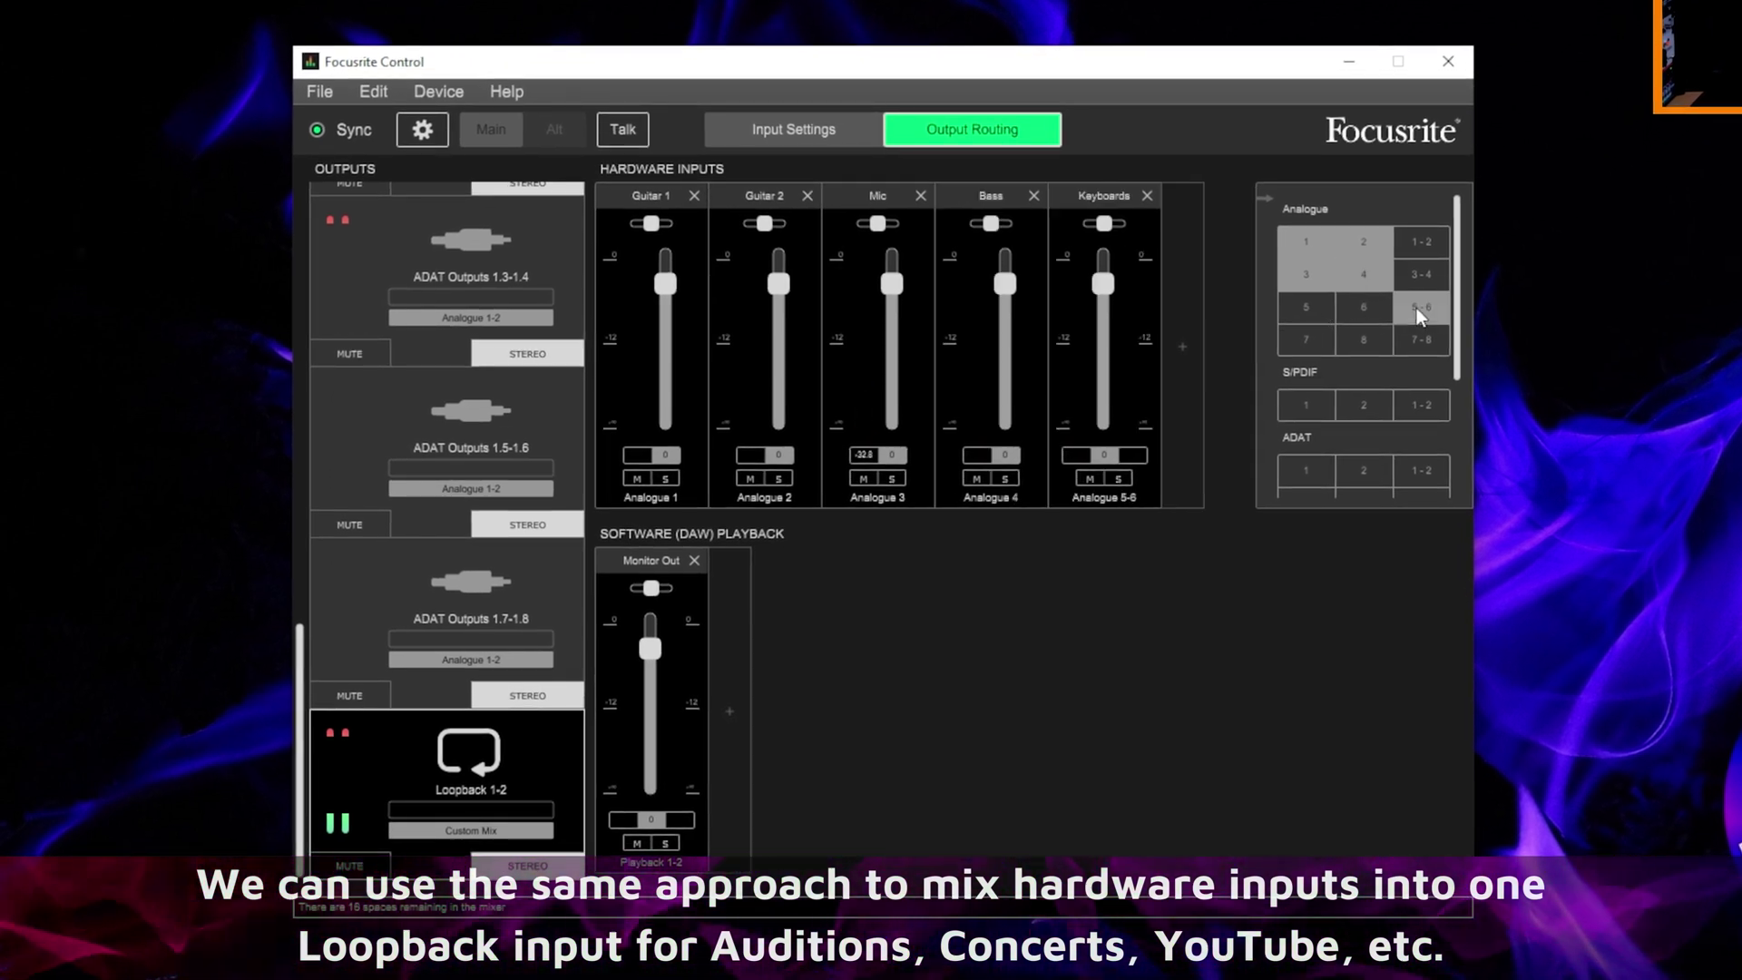
pyautogui.click(1419, 342)
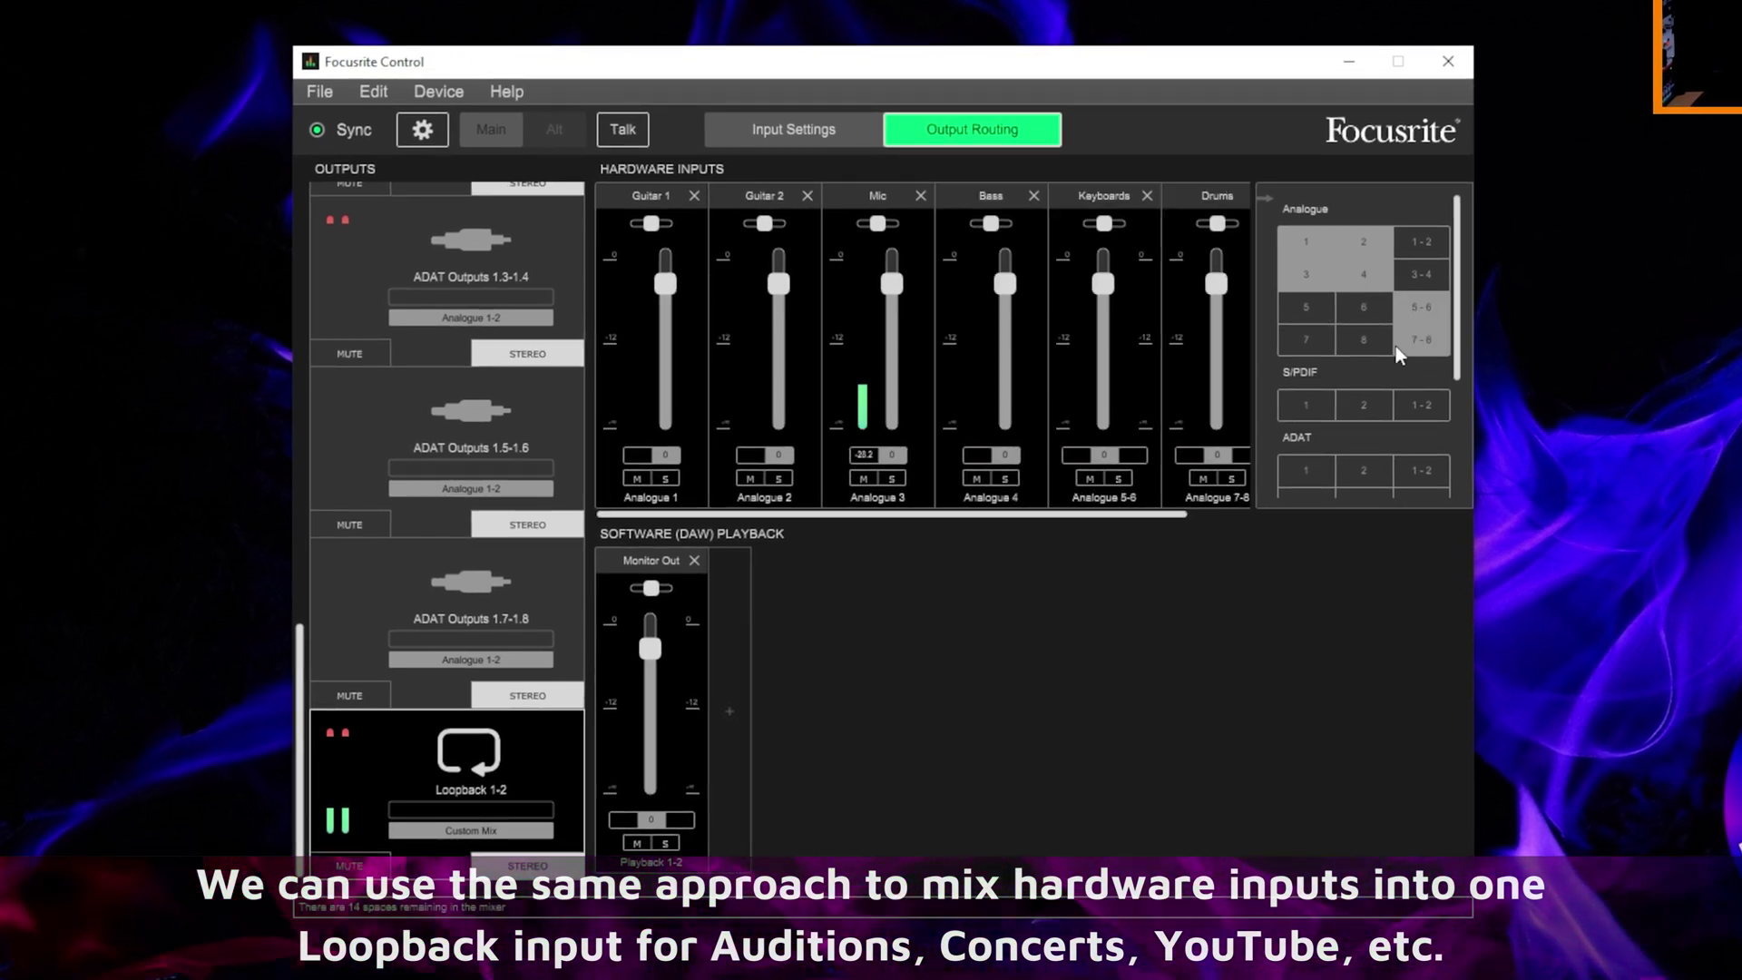
pyautogui.click(1352, 200)
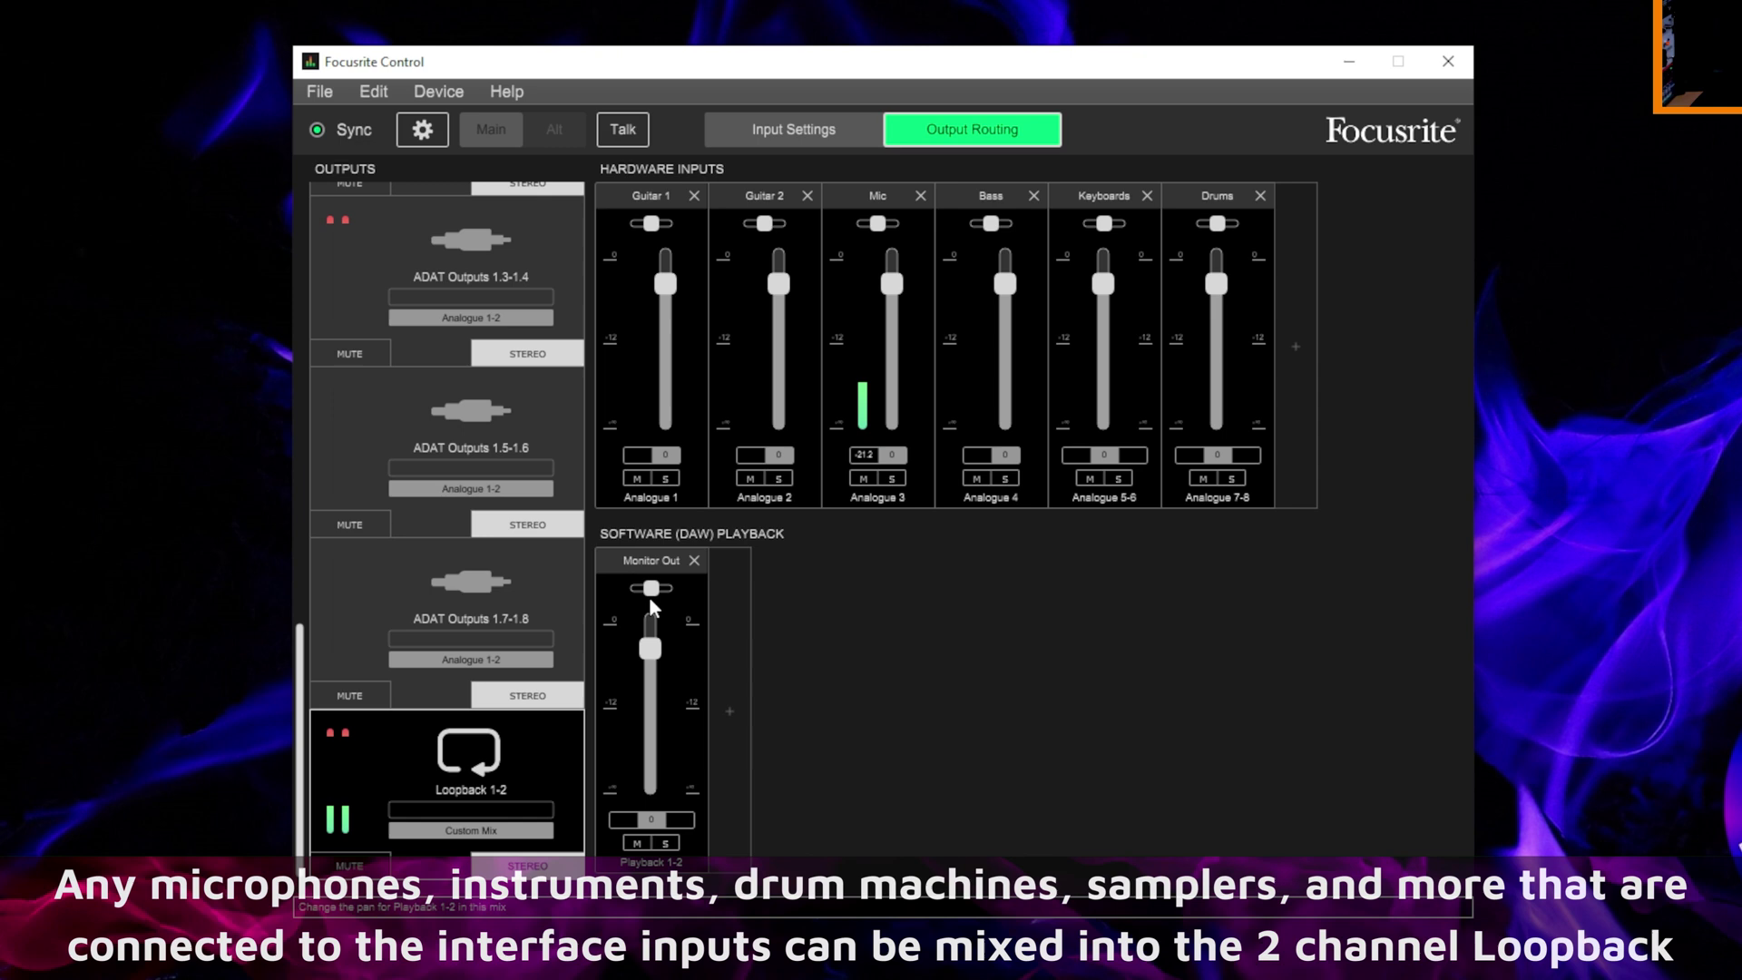
# Add the Playback 5-6 VLC Music channel to the Loopback 1-2 mix.
pyautogui.click(729, 708)
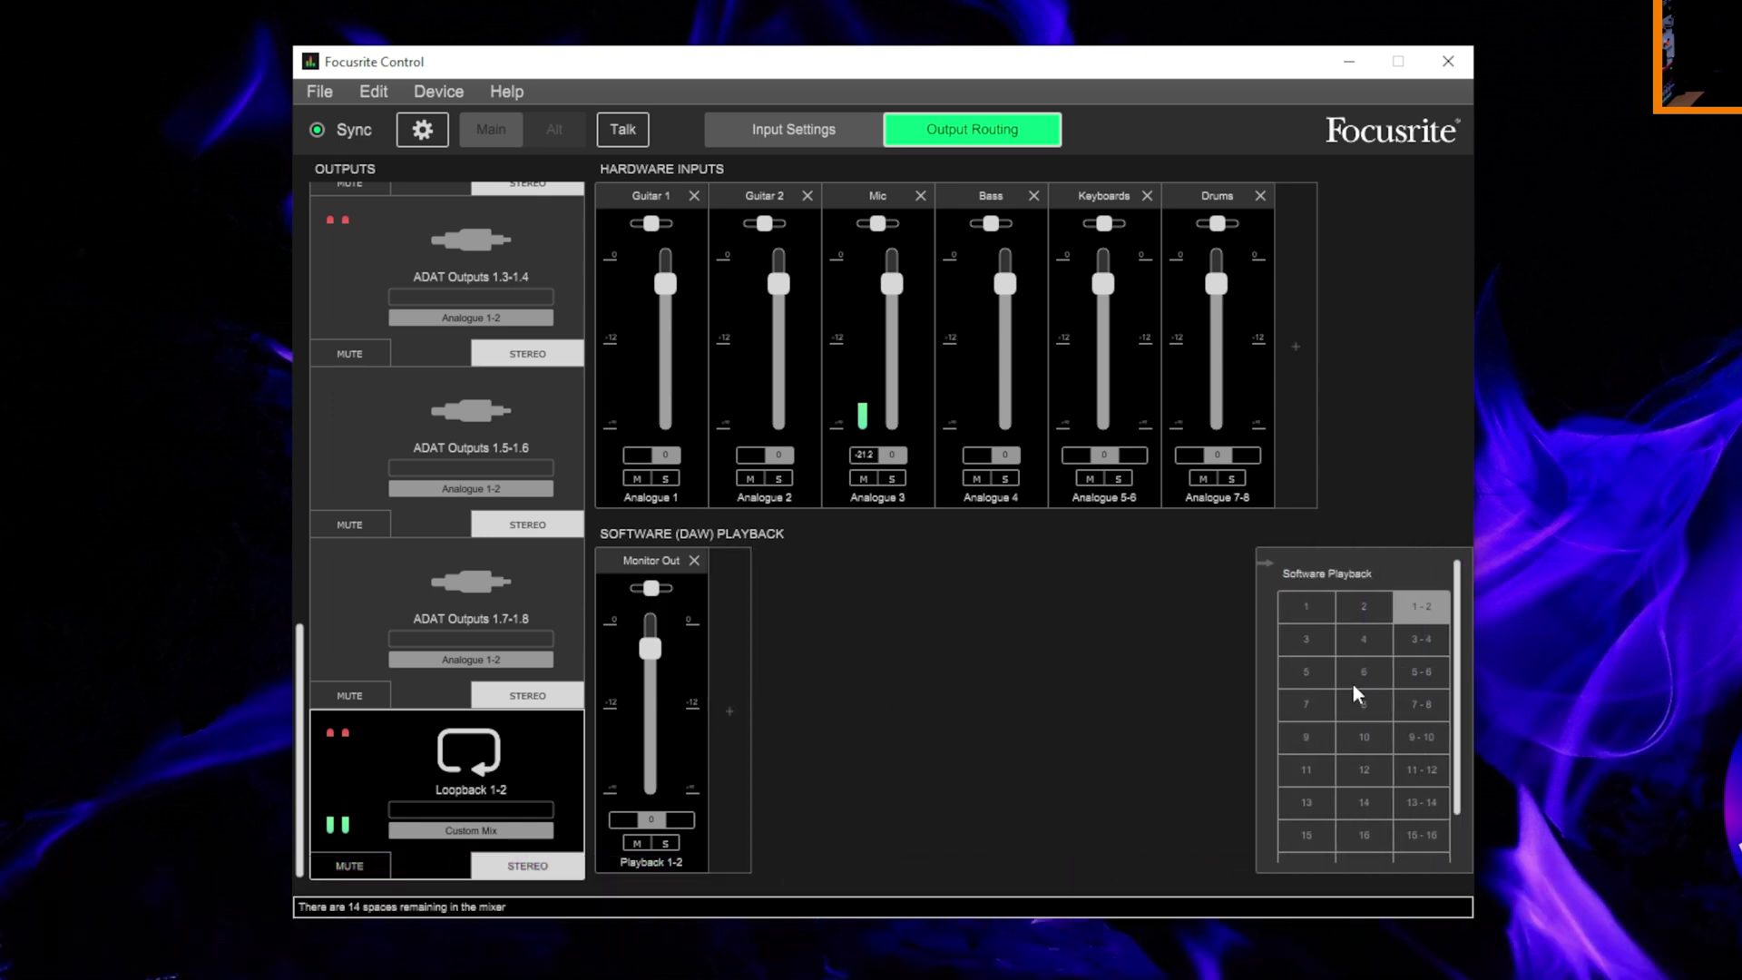
pyautogui.click(1415, 673)
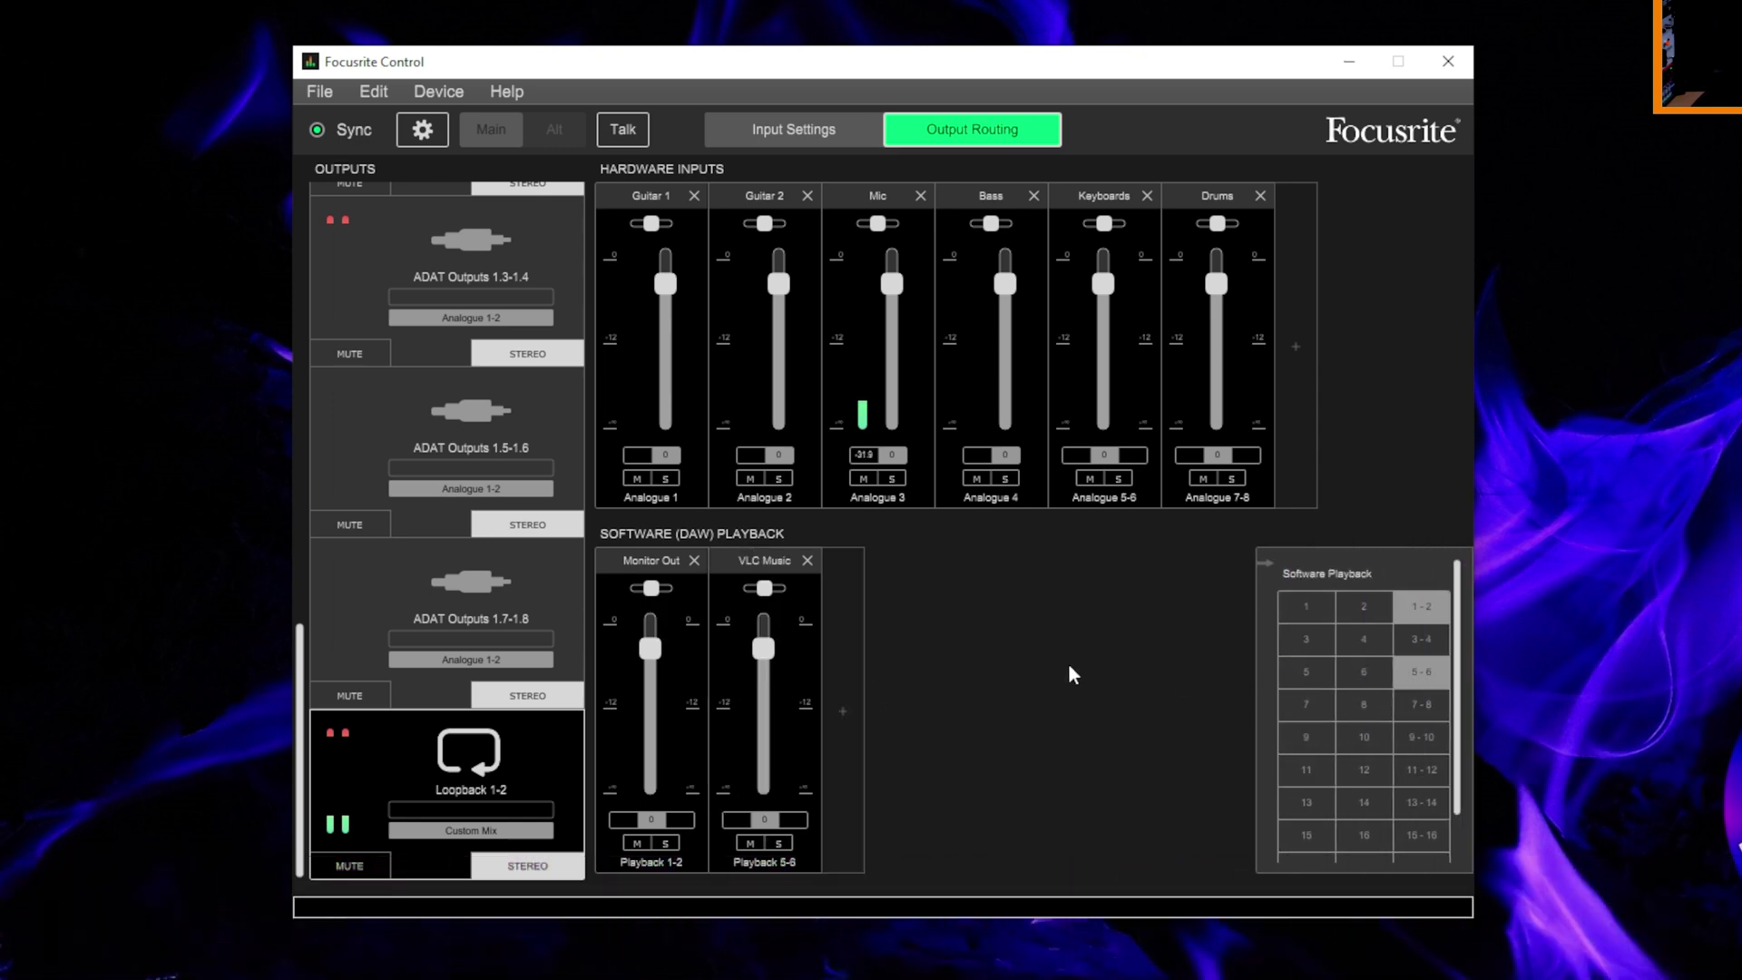
pyautogui.click(1081, 616)
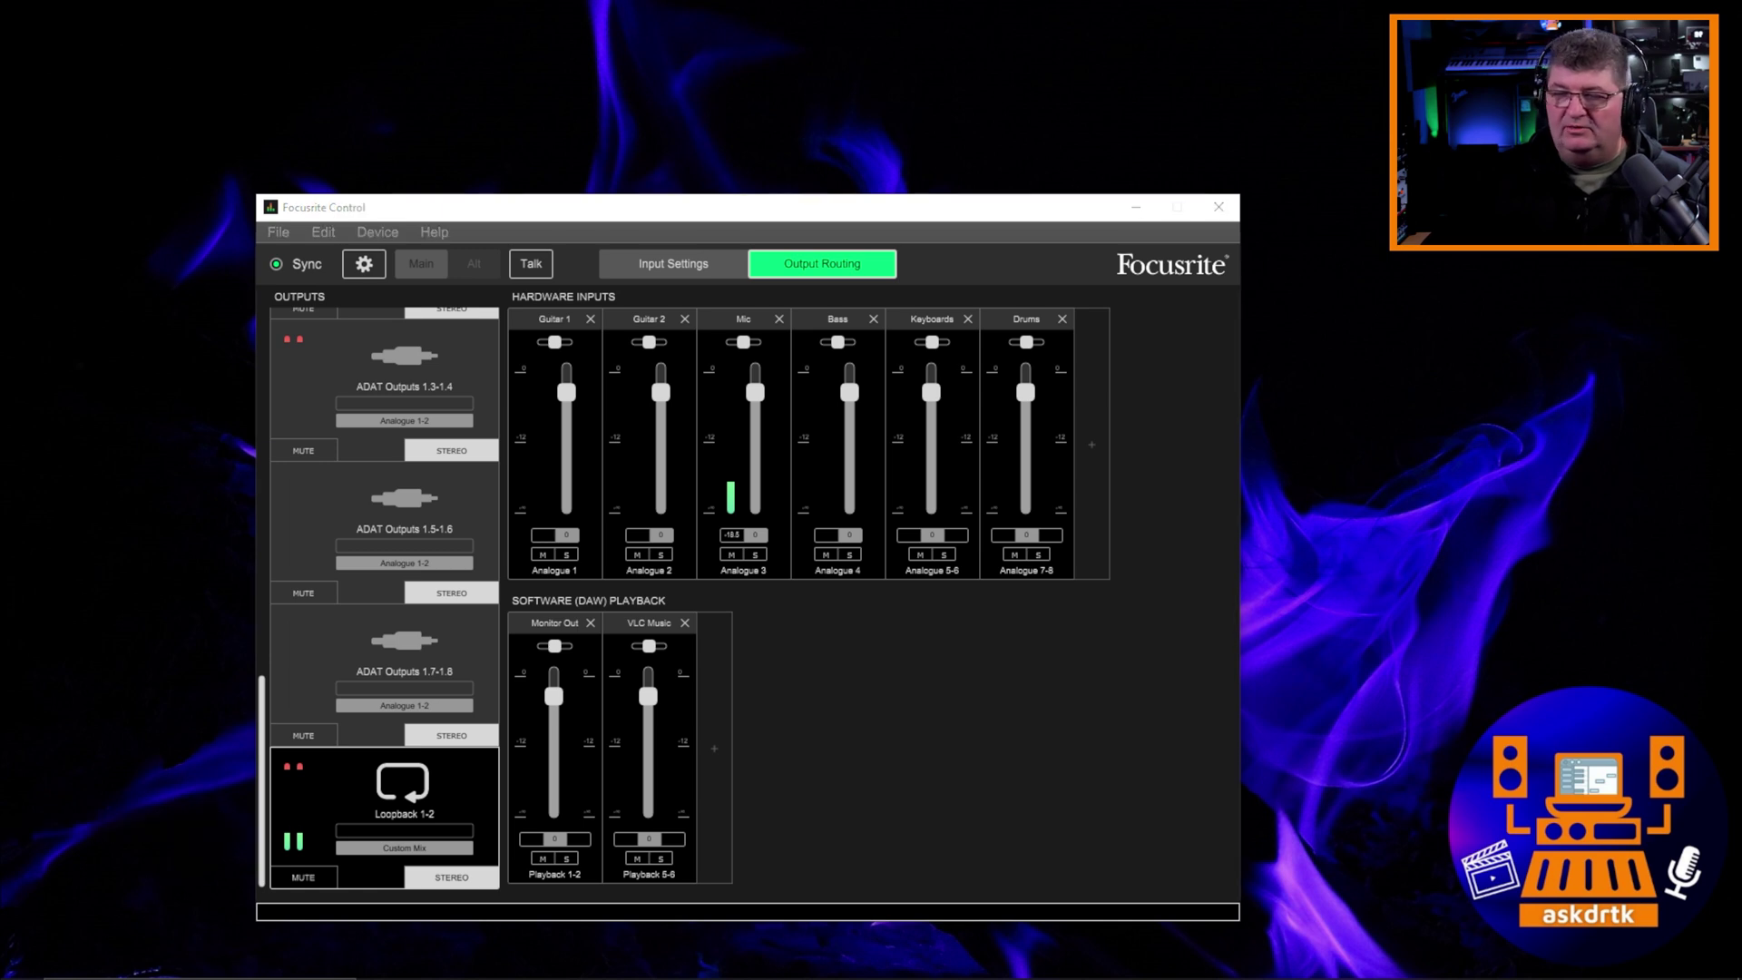
# Set Zoom's microphone to Loopback L + R (3- Focusrite Usb Audio).
pyautogui.moveTo(1741, 237); pyautogui.dragTo(1243, 237)
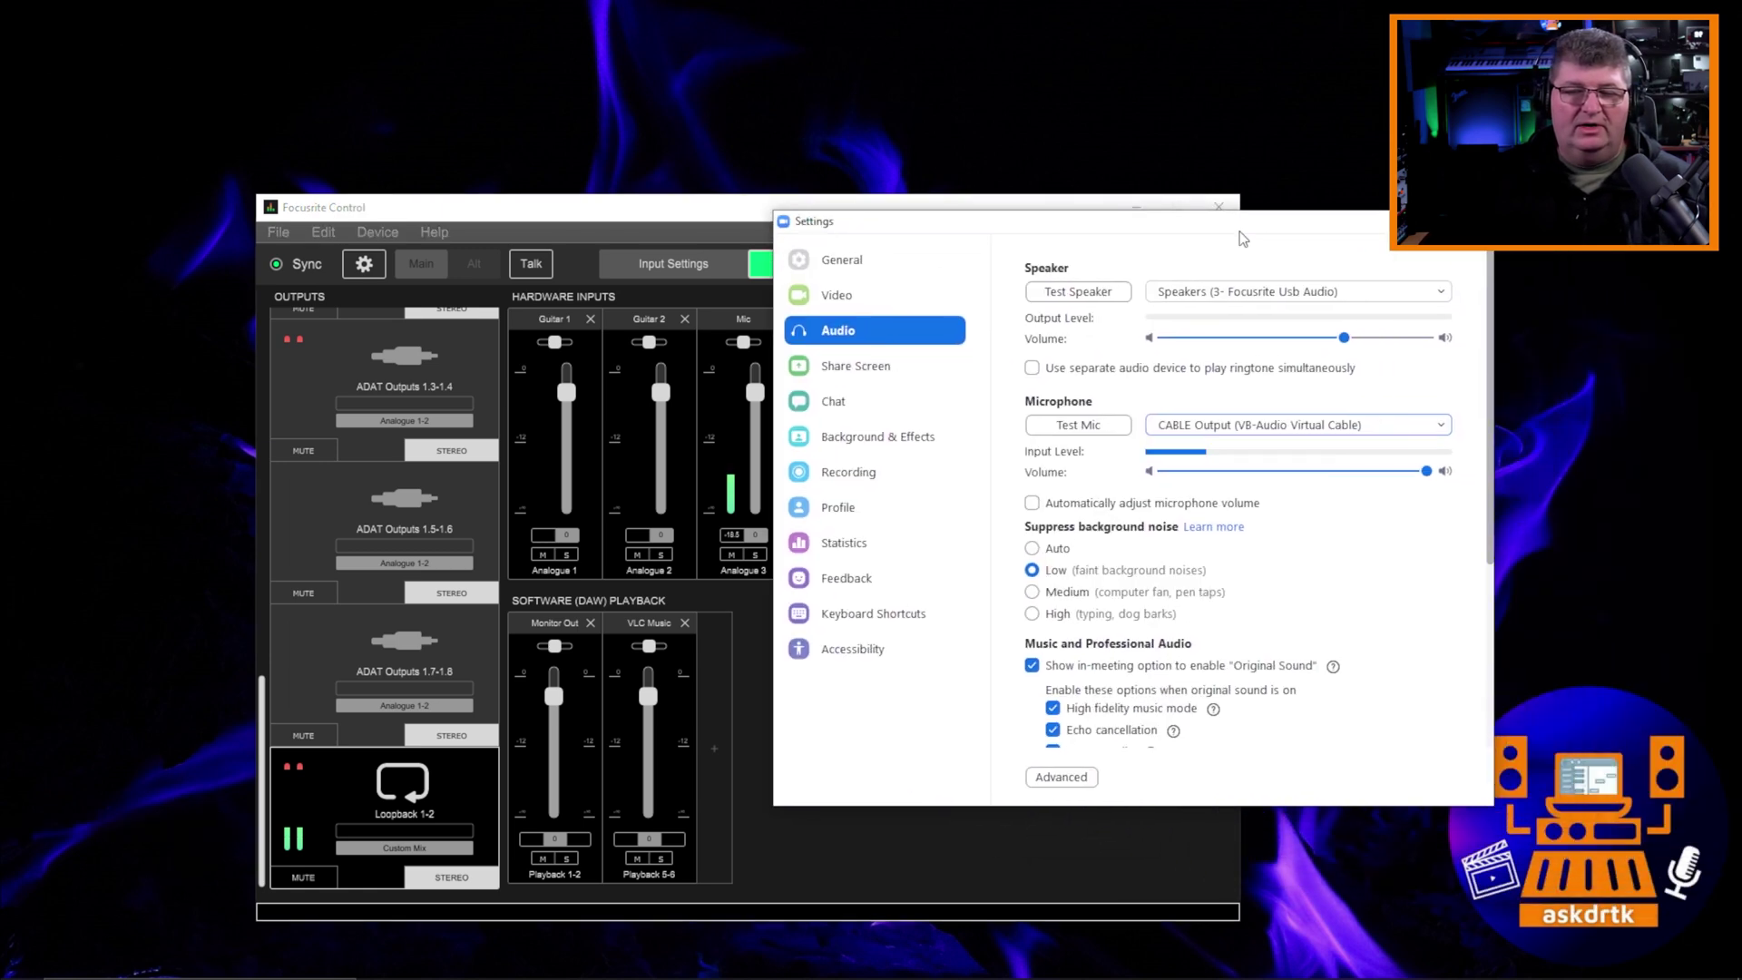
pyautogui.click(1292, 424)
pyautogui.click(1270, 552)
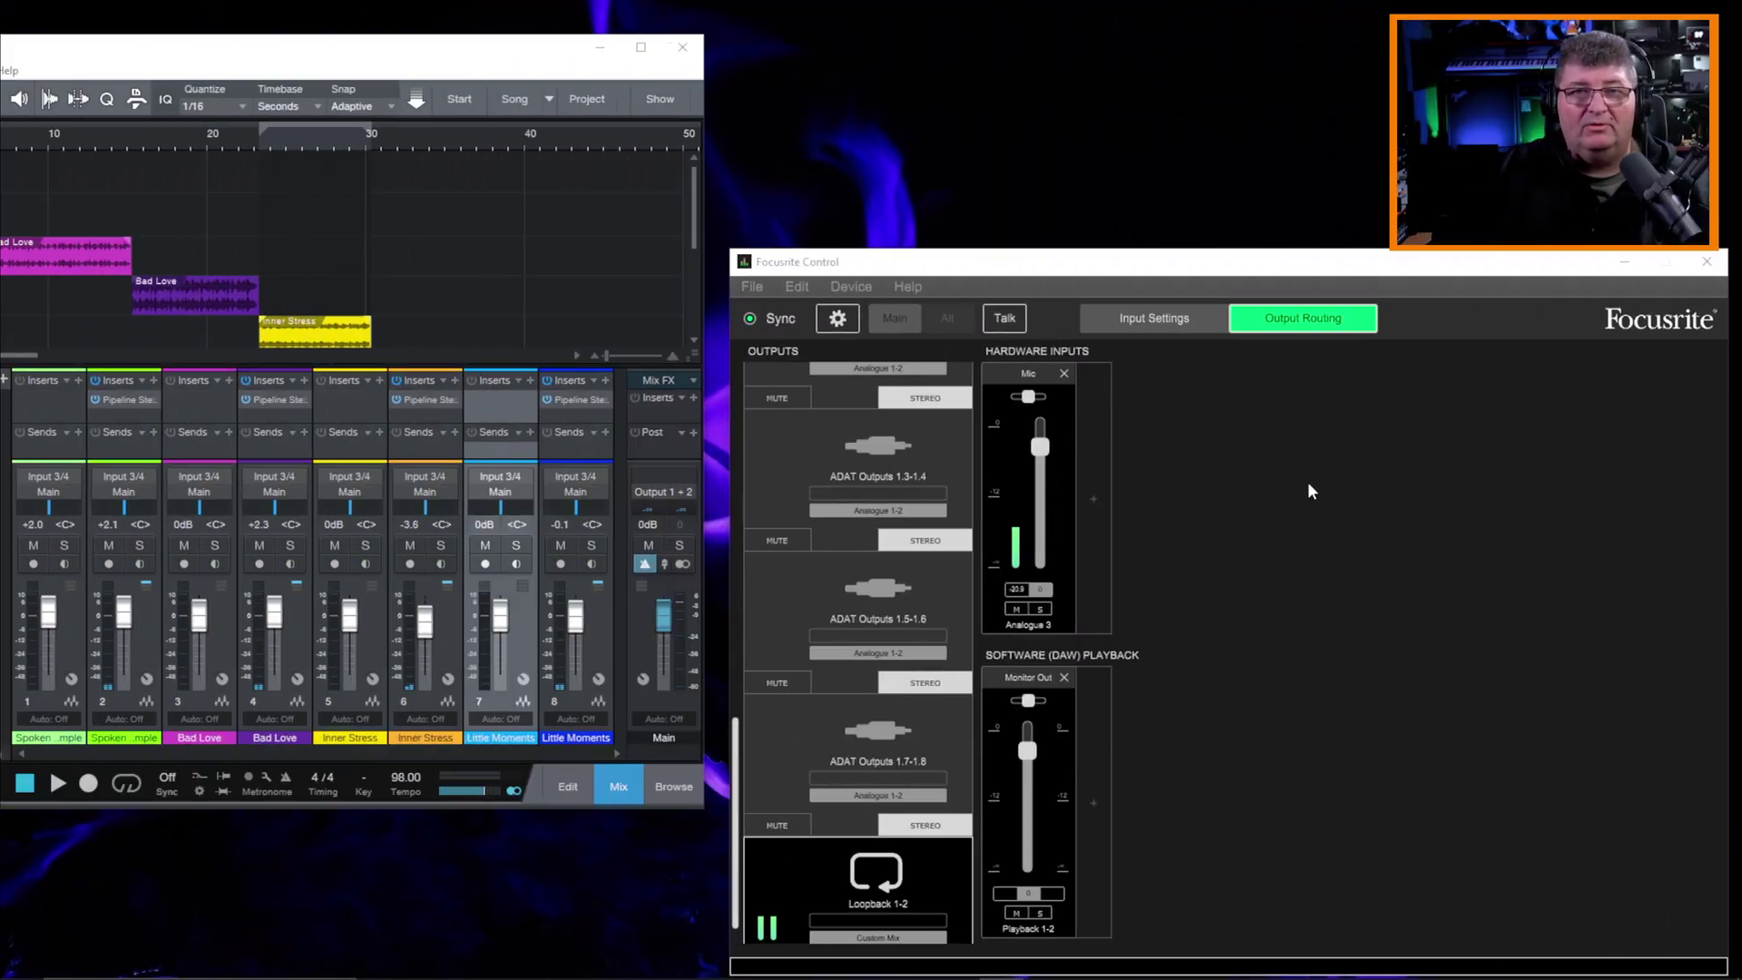
# Route the DAW main output to Output 9 + 10 and add Playback 9-10 to the Loopback mix.
pyautogui.click(664, 491)
pyautogui.click(704, 609)
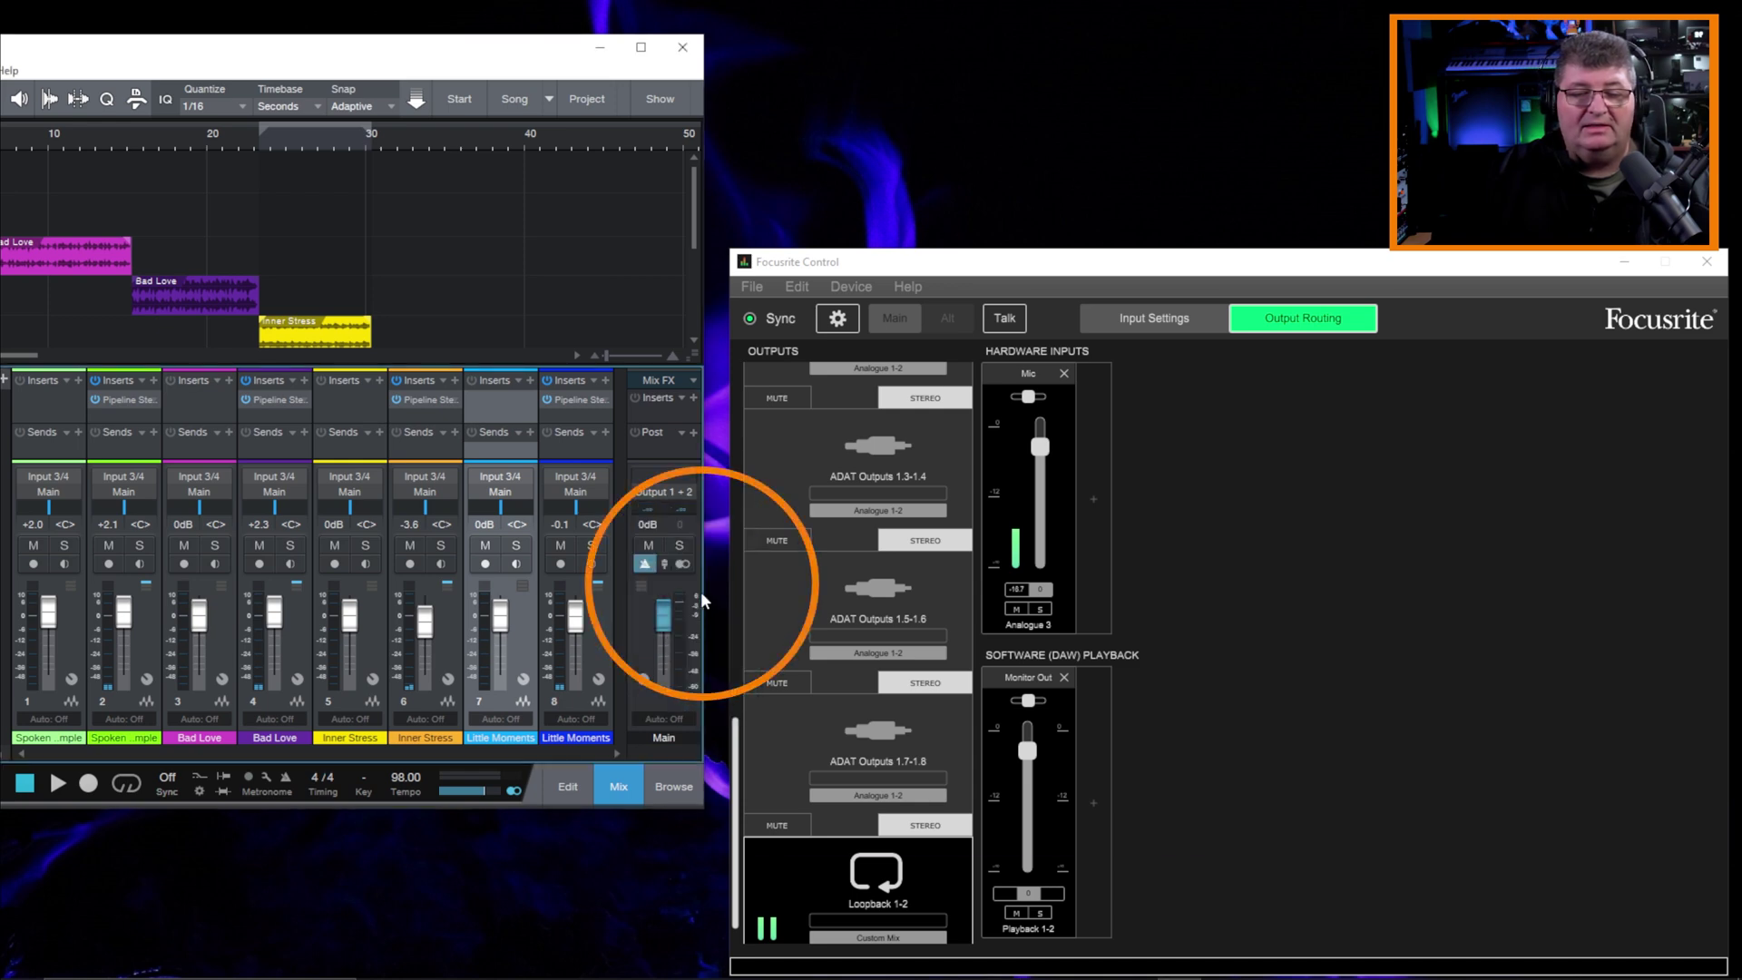
pyautogui.click(1095, 801)
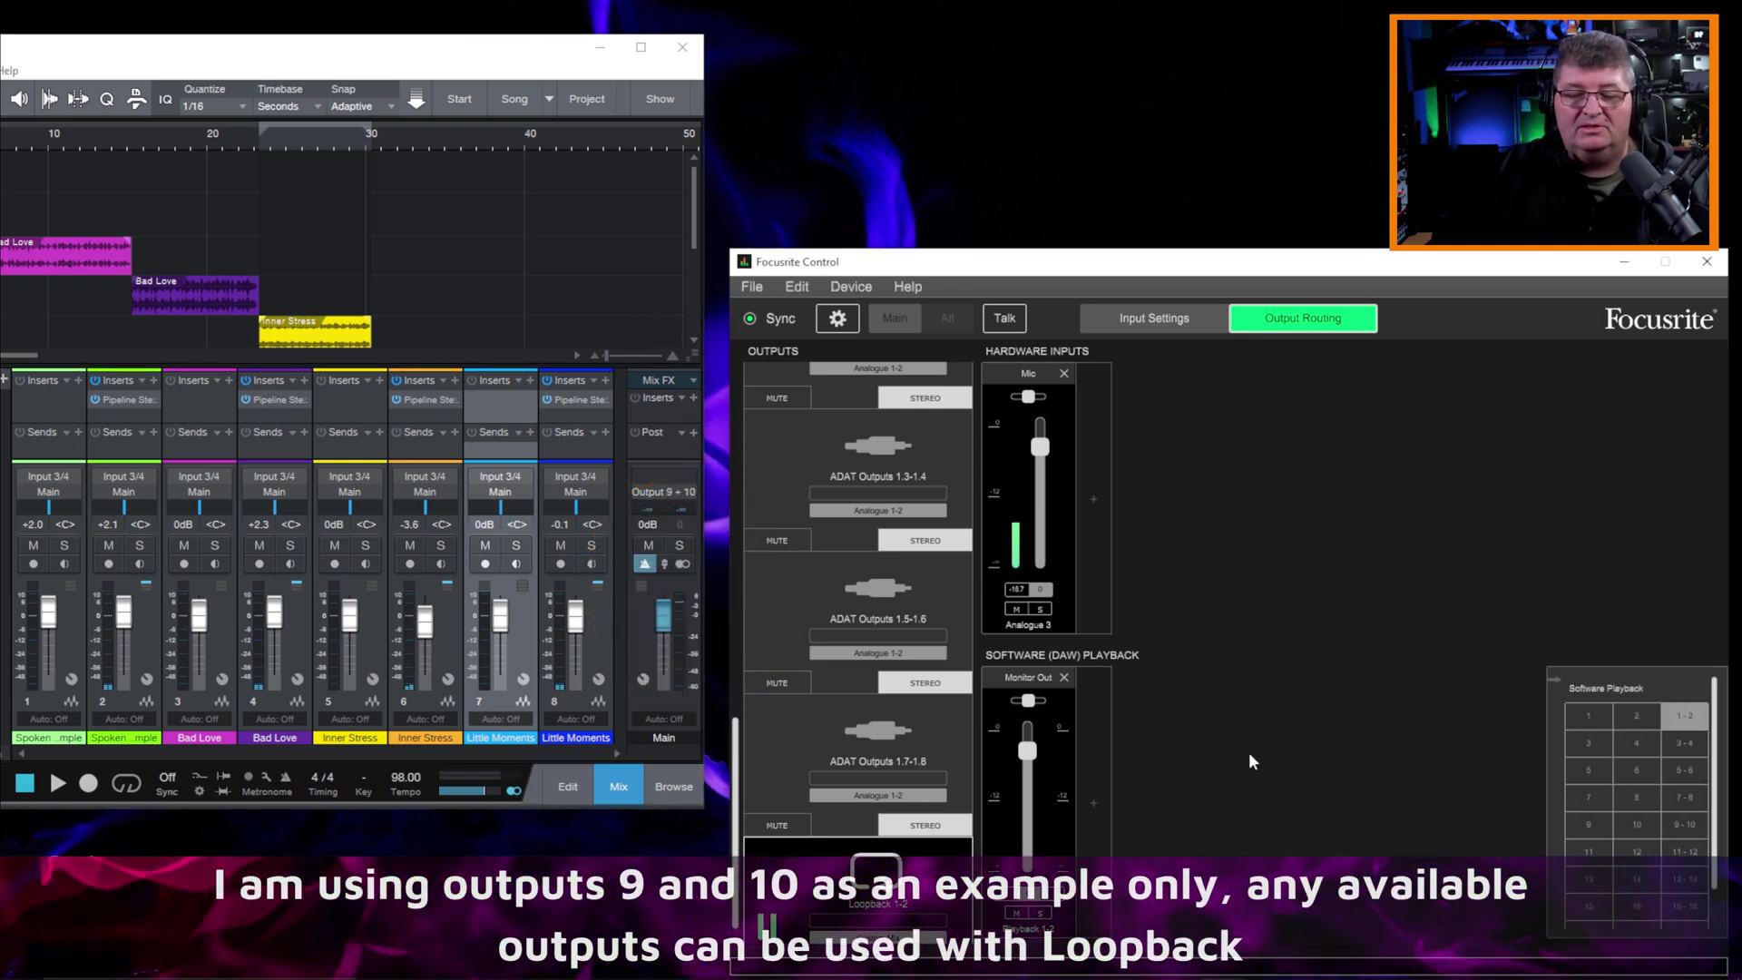
pyautogui.click(1684, 824)
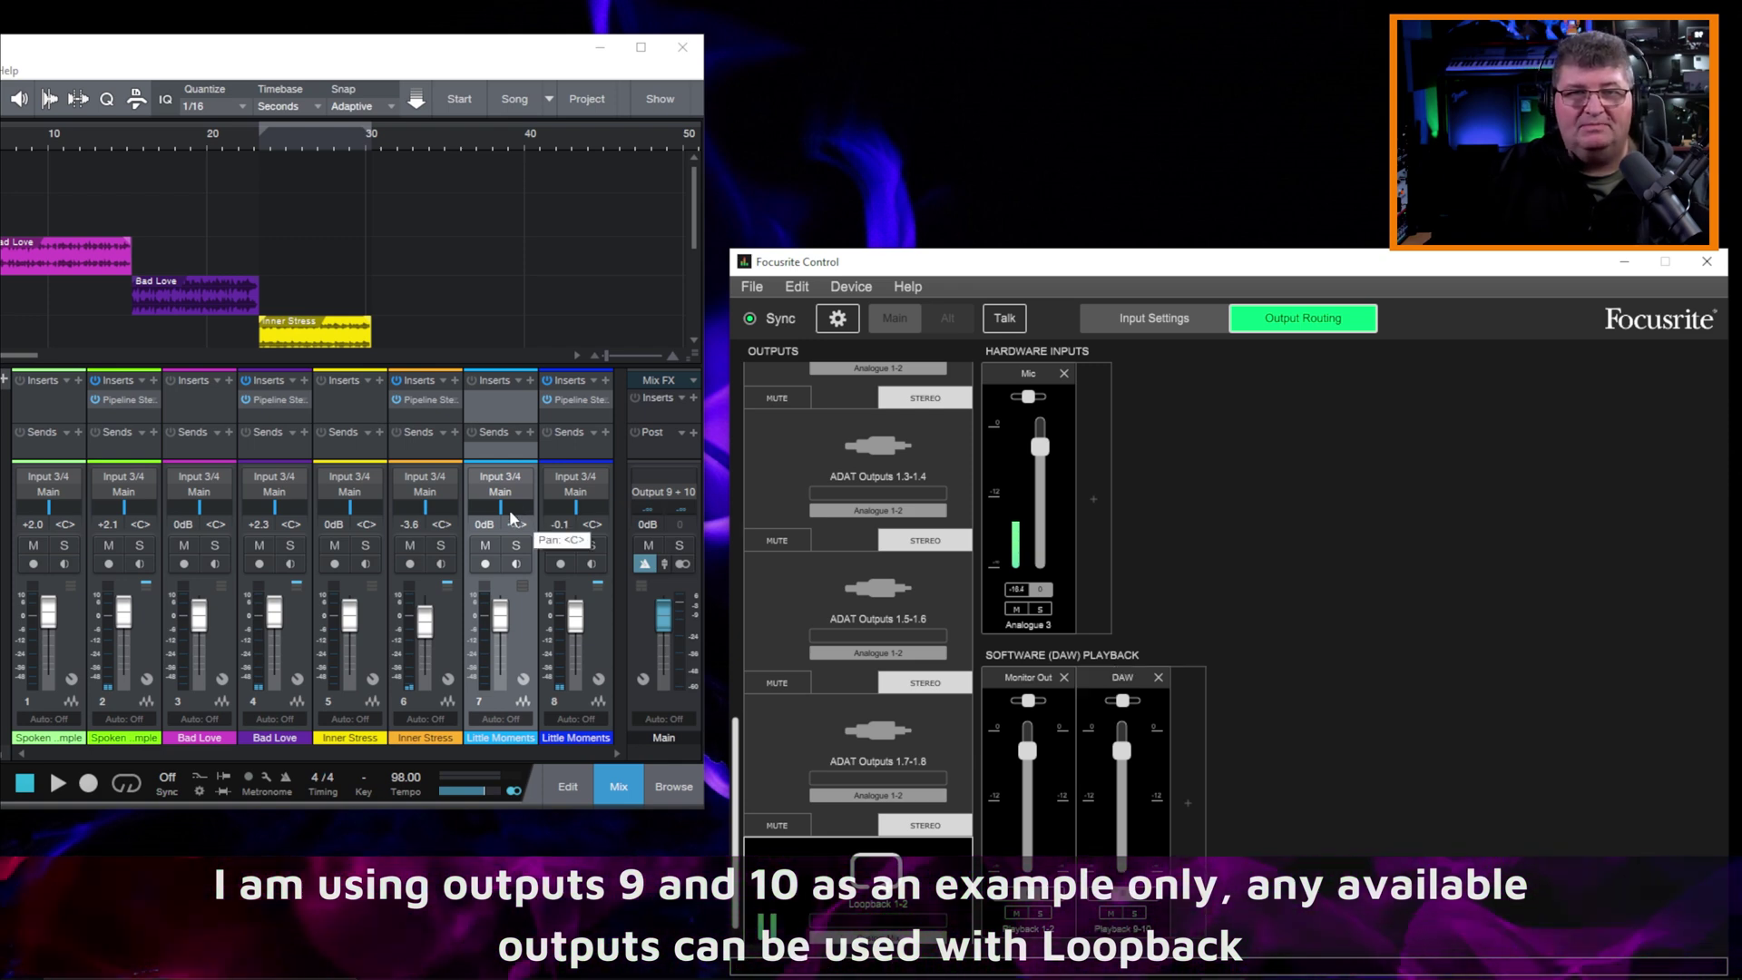